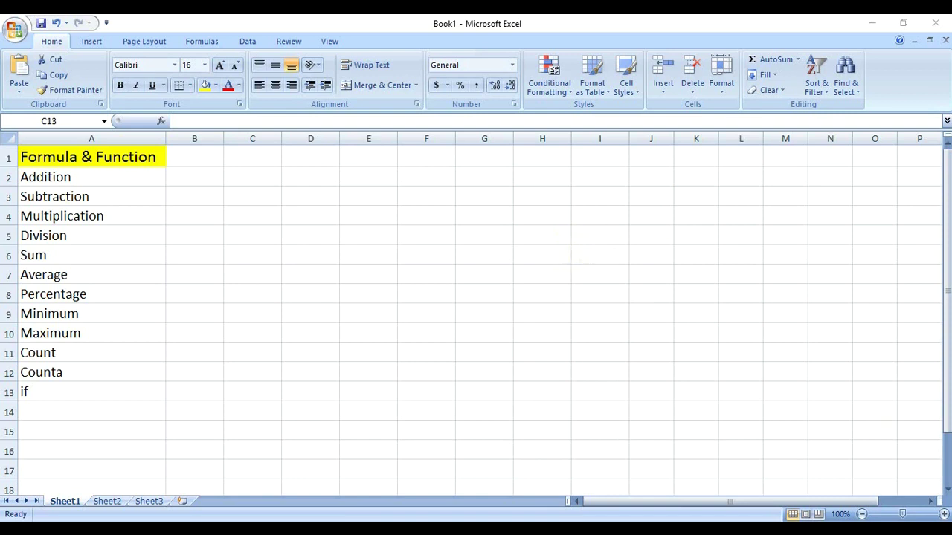
- Practise selecting columns A–E, rows 1–3 and cells B1 through D1
{"action": "left_click", "coordinate": [197, 158]}
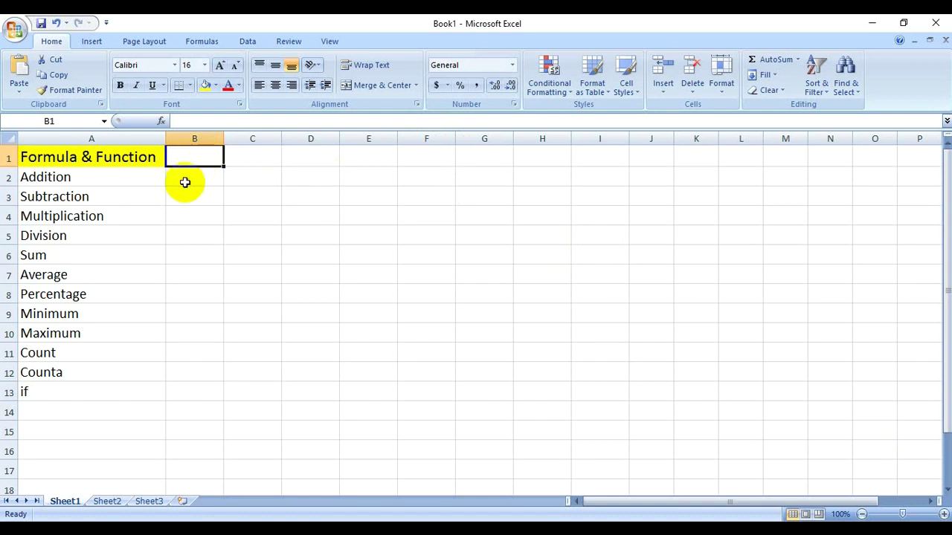
{"action": "left_click", "coordinate": [93, 139]}
{"action": "left_click", "coordinate": [195, 139]}
{"action": "left_click", "coordinate": [256, 138]}
{"action": "left_click", "coordinate": [307, 138]}
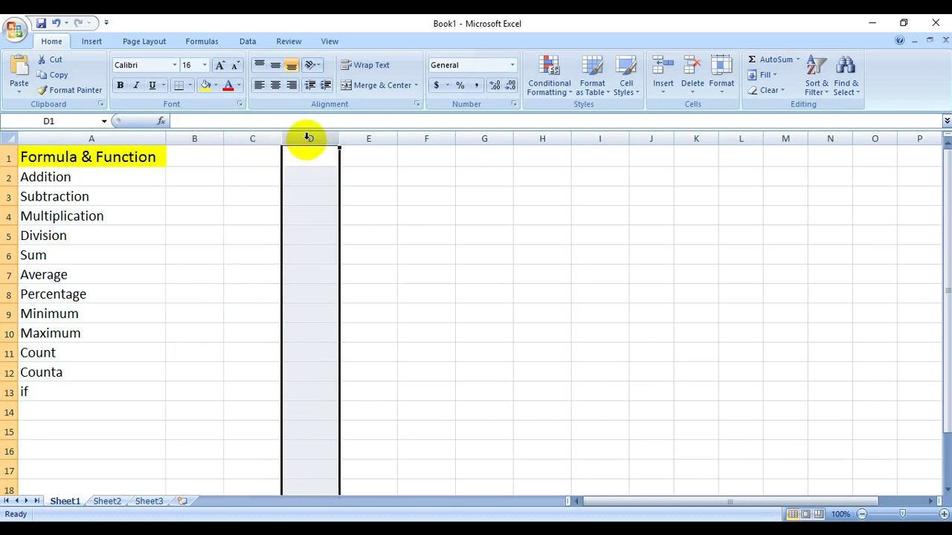
{"action": "left_click", "coordinate": [368, 140]}
{"action": "left_click", "coordinate": [8, 157]}
{"action": "left_click", "coordinate": [8, 177]}
{"action": "left_click", "coordinate": [6, 196]}
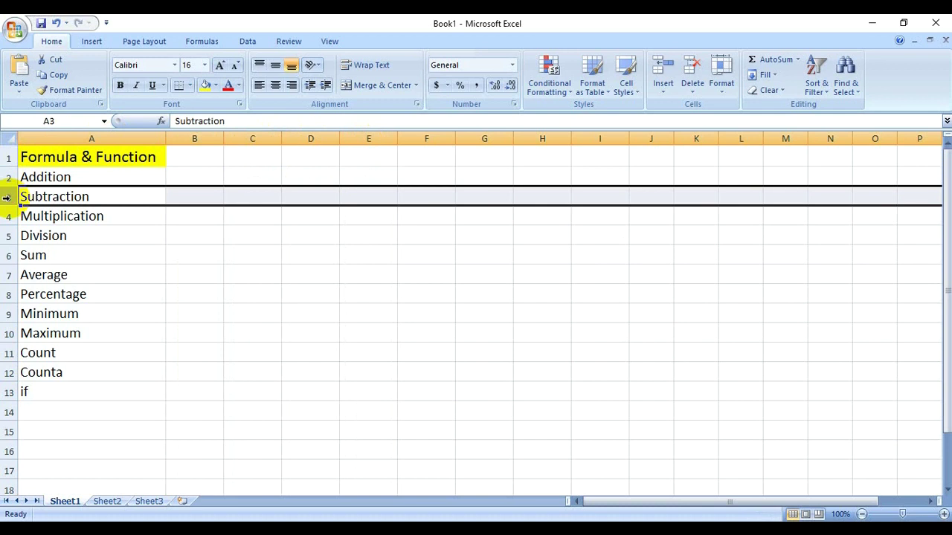
{"action": "left_click", "coordinate": [207, 154]}
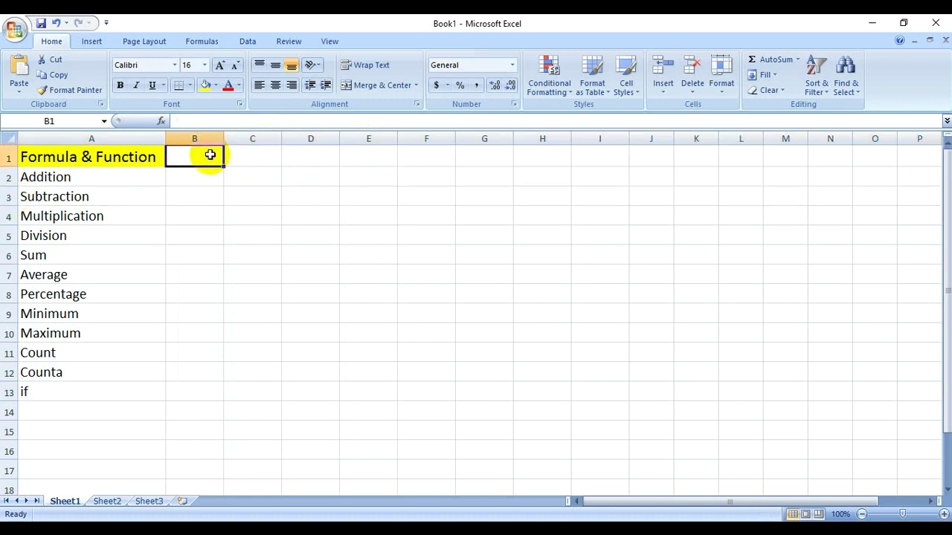
{"action": "left_click", "coordinate": [253, 152]}
{"action": "left_click", "coordinate": [301, 156]}
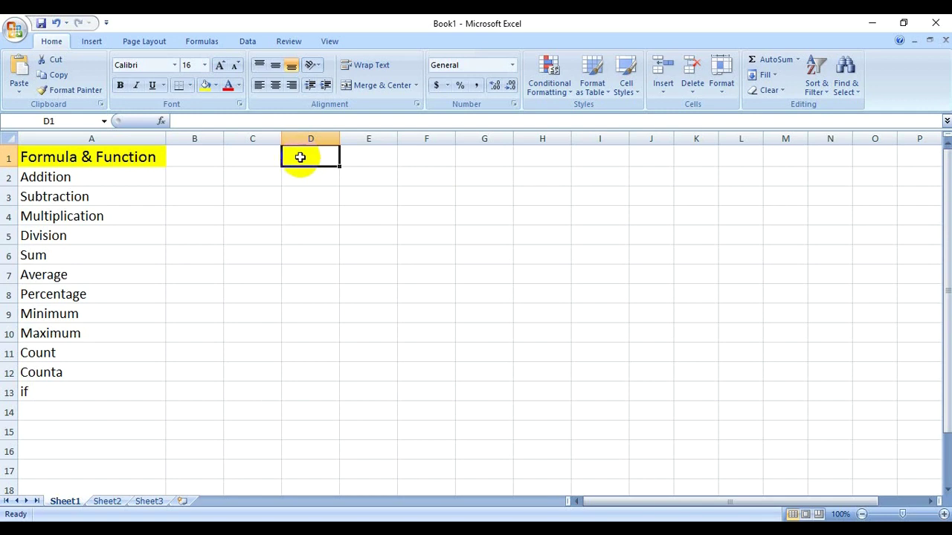
- Select columns A–C, rows 1–2, then cells B1, C4, C6 and E2
{"action": "left_click", "coordinate": [115, 138]}
{"action": "left_click", "coordinate": [197, 136]}
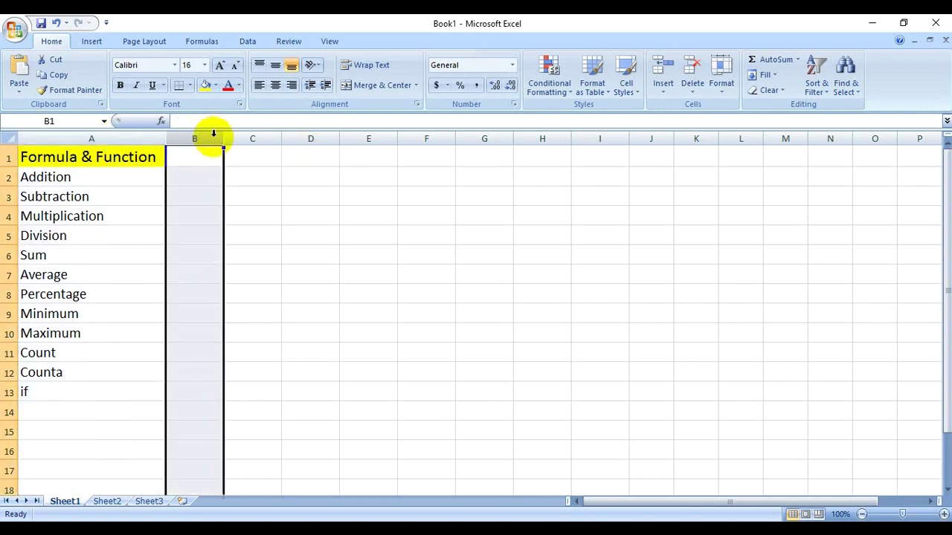
{"action": "left_click", "coordinate": [257, 138]}
{"action": "left_click", "coordinate": [3, 156]}
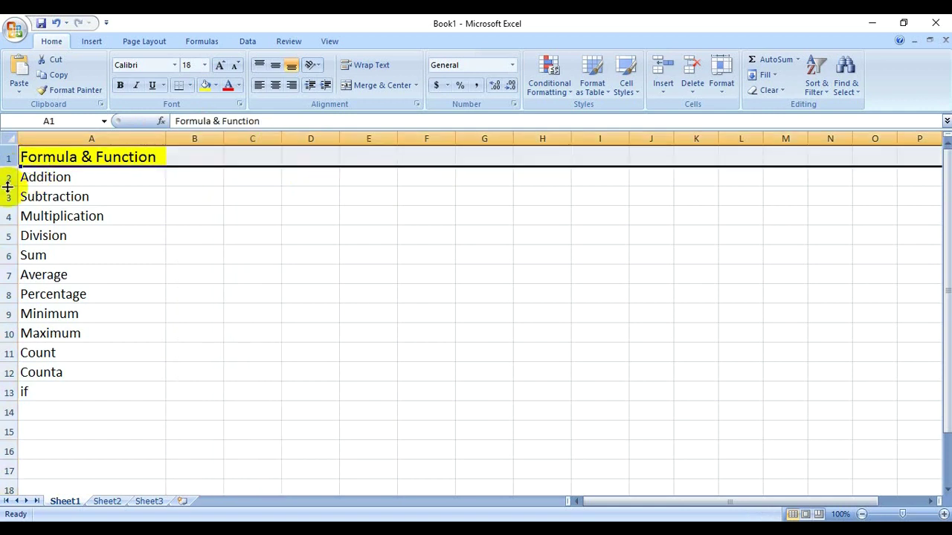
{"action": "left_click", "coordinate": [4, 177]}
{"action": "left_click", "coordinate": [196, 157]}
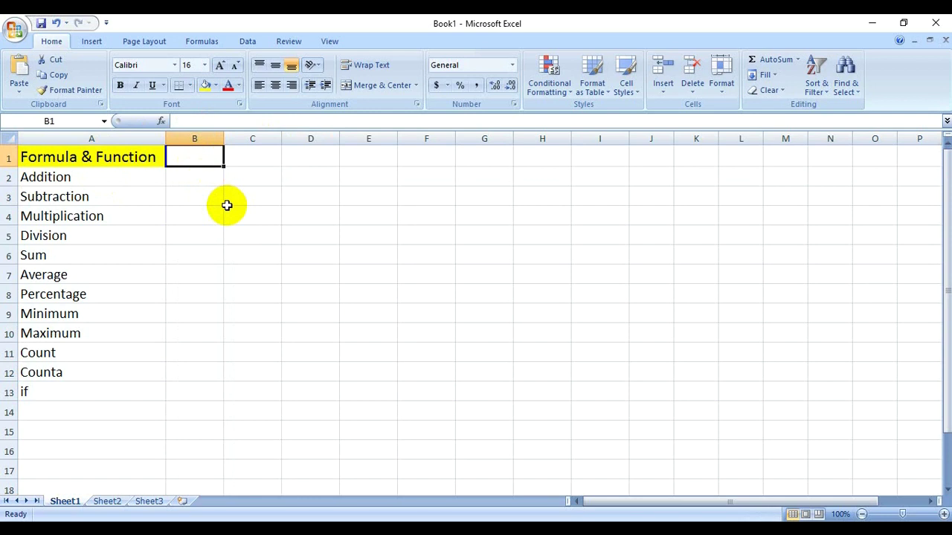
{"action": "left_click", "coordinate": [269, 216]}
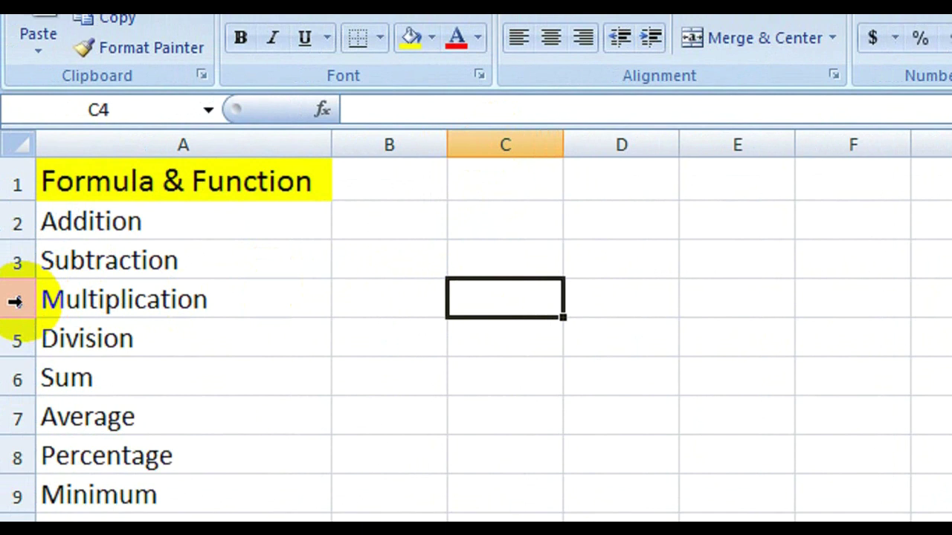
{"action": "left_click", "coordinate": [503, 379]}
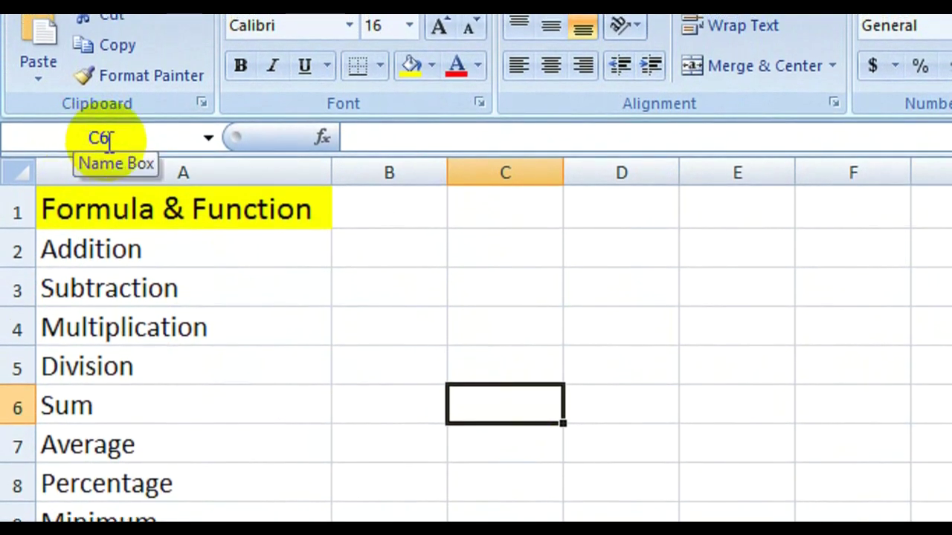
{"action": "left_click", "coordinate": [746, 244]}
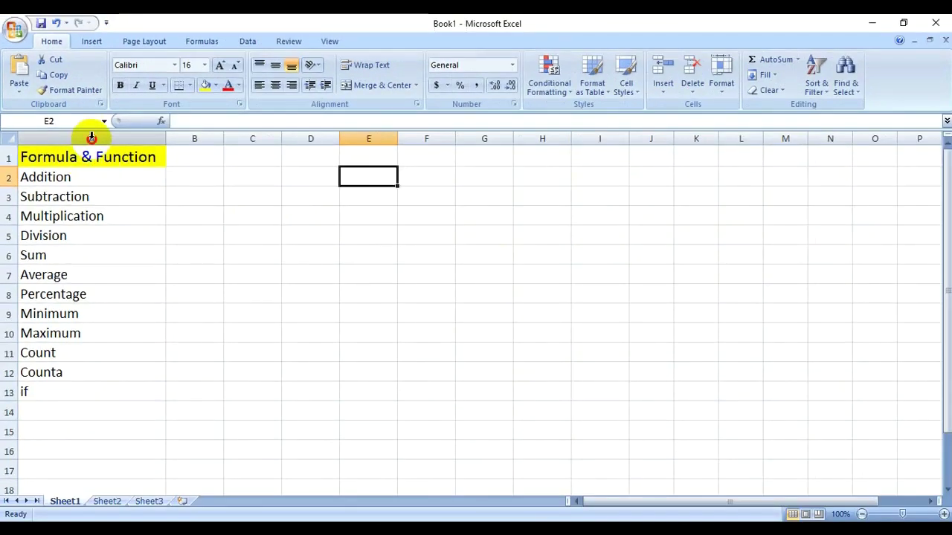
- Select columns A–B, rows 1–2, then cells B1 and D6
{"action": "left_click", "coordinate": [101, 139]}
{"action": "left_click", "coordinate": [196, 139]}
{"action": "left_click", "coordinate": [9, 157]}
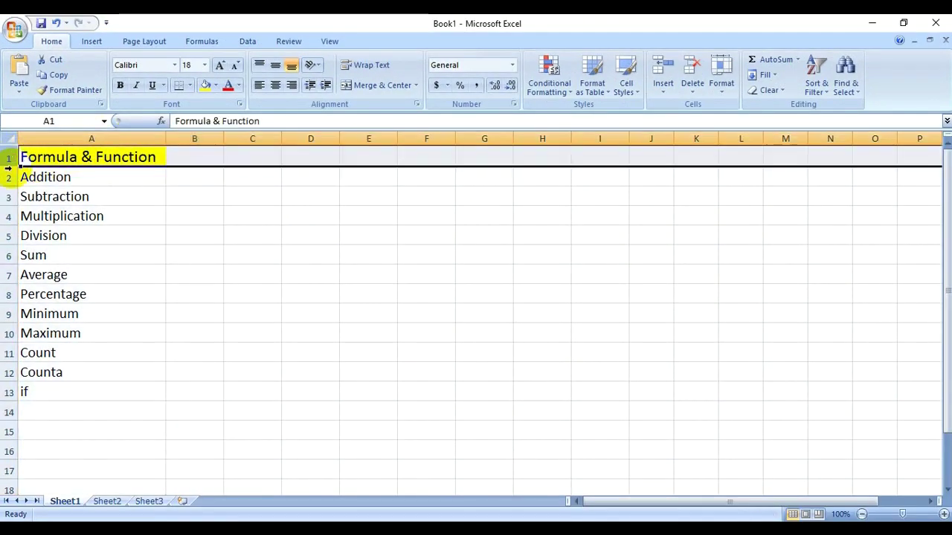
{"action": "left_click", "coordinate": [6, 177]}
{"action": "left_click", "coordinate": [208, 156]}
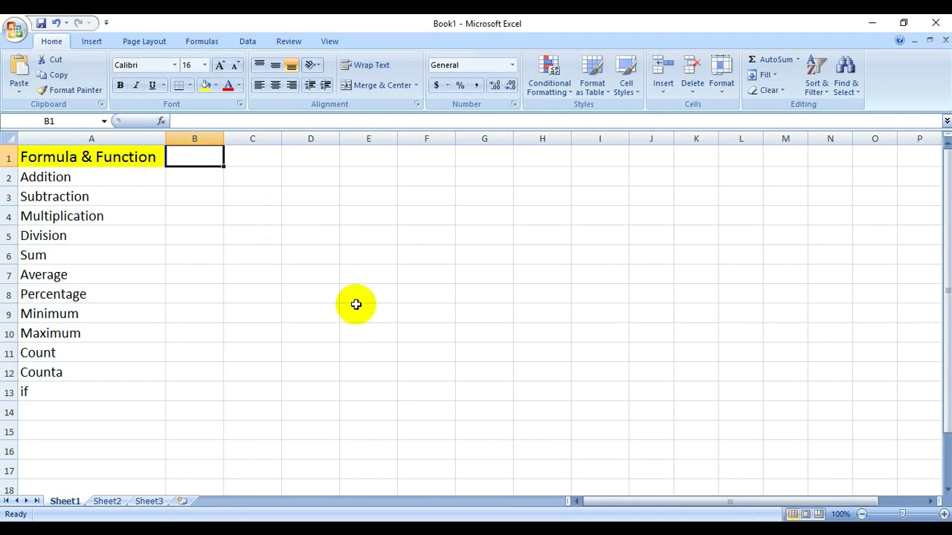
{"action": "left_click", "coordinate": [308, 254]}
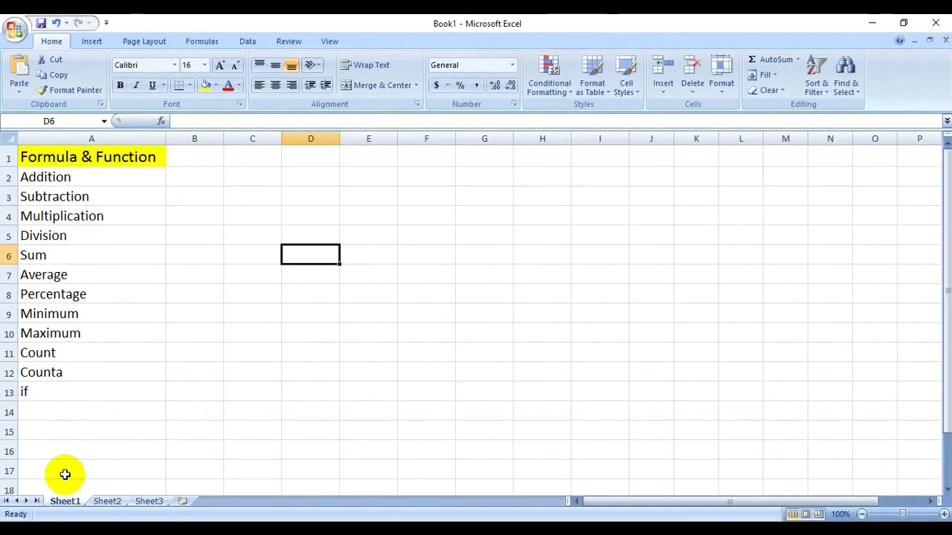
- Visit Sheet2 and Sheet3, insert Sheet4 and Sheet5, then go back to Sheet1
{"action": "left_click", "coordinate": [107, 501]}
{"action": "left_click", "coordinate": [149, 501]}
{"action": "left_click", "coordinate": [184, 502]}
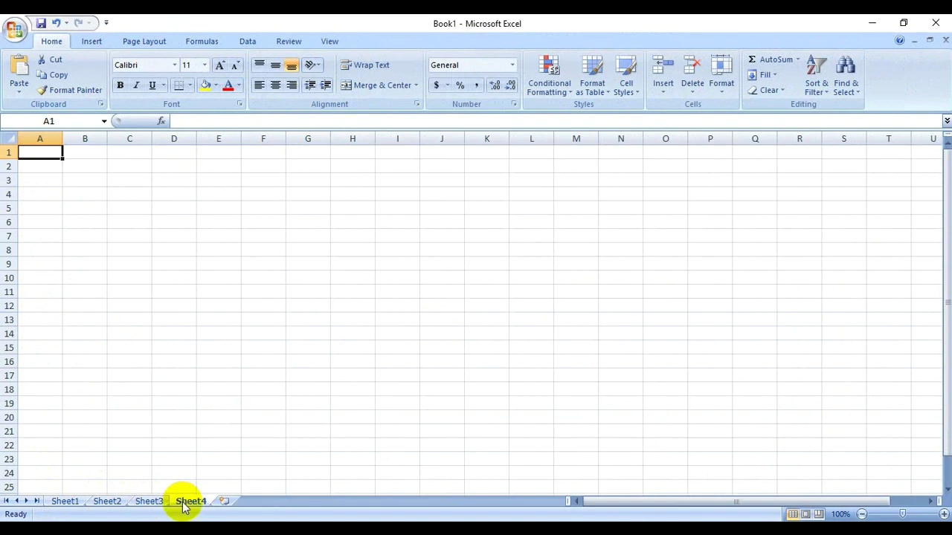
{"action": "left_click", "coordinate": [223, 501]}
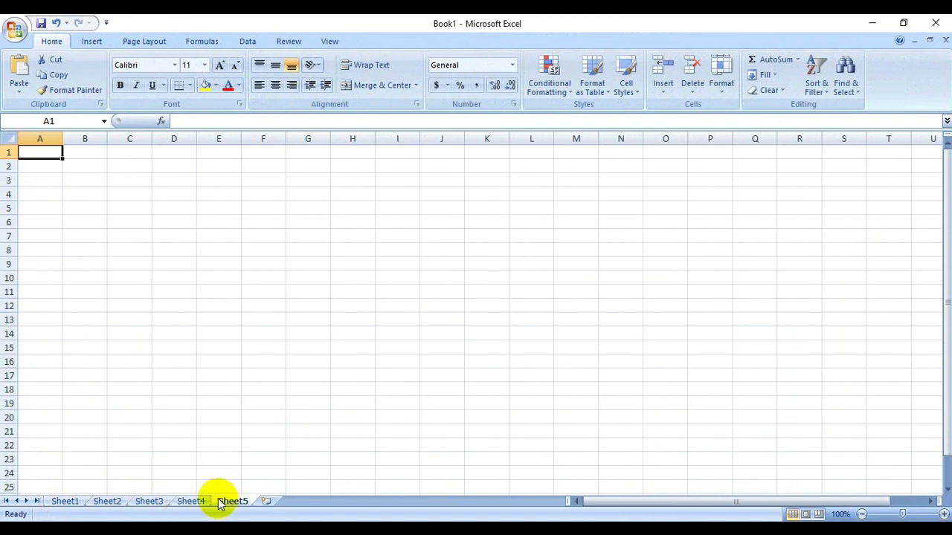
{"action": "left_click", "coordinate": [64, 501]}
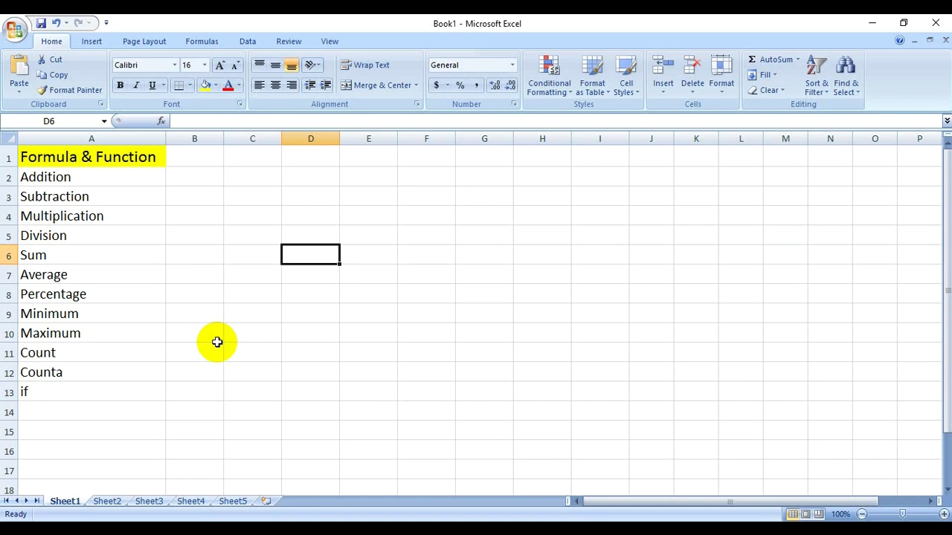
{"action": "left_click", "coordinate": [208, 173]}
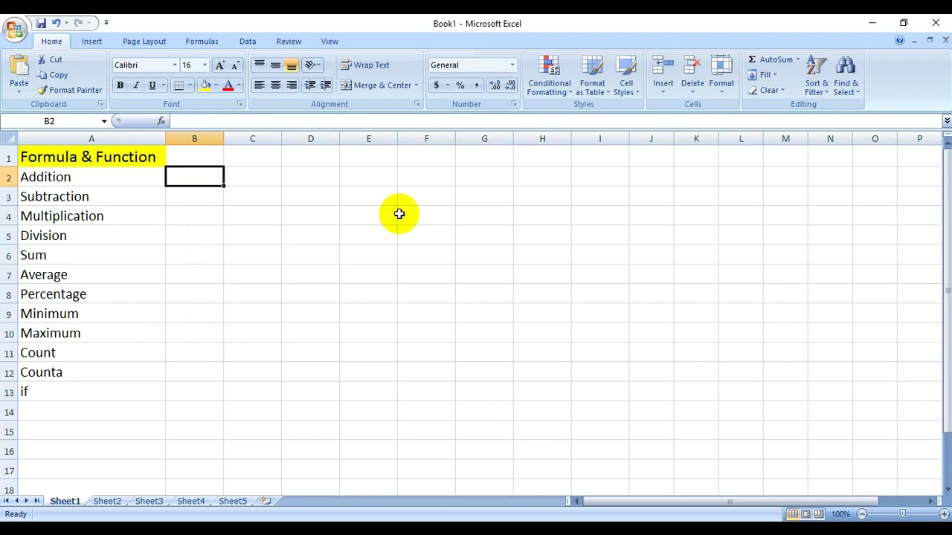
- Enter 1 in B2 and 2 in C2, then begin a formula with = in D2
{"action": "type", "text": "1"}
{"action": "key", "text": "Tab"}
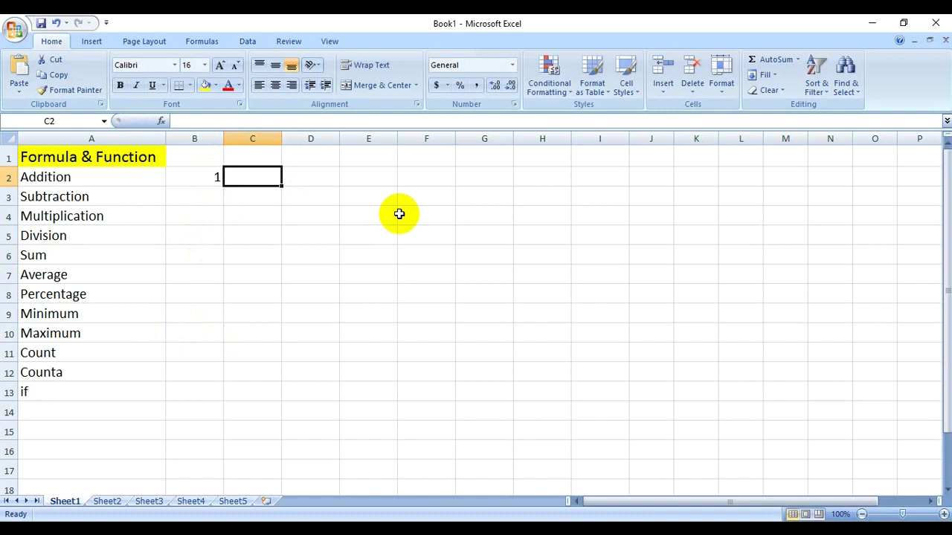
{"action": "type", "text": "2"}
{"action": "key", "text": "Tab"}
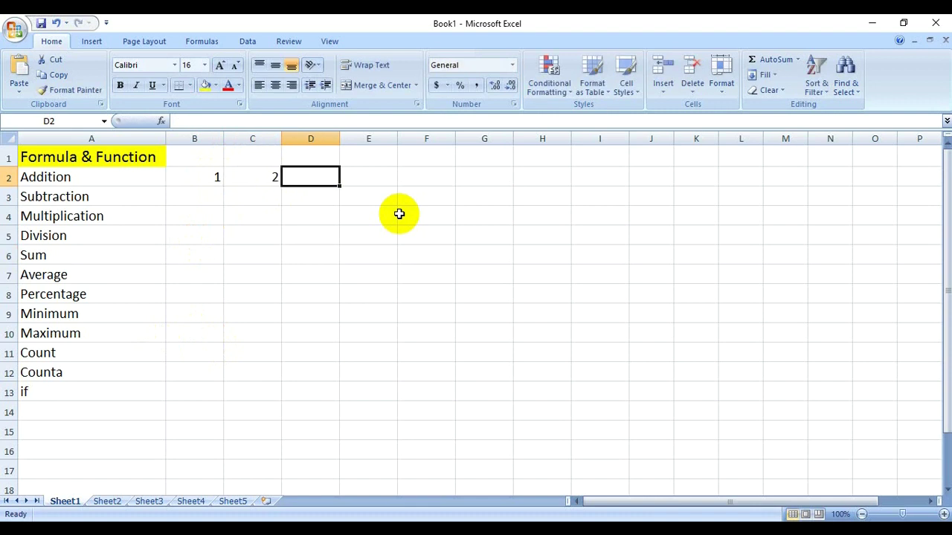
{"action": "left_click", "coordinate": [270, 174]}
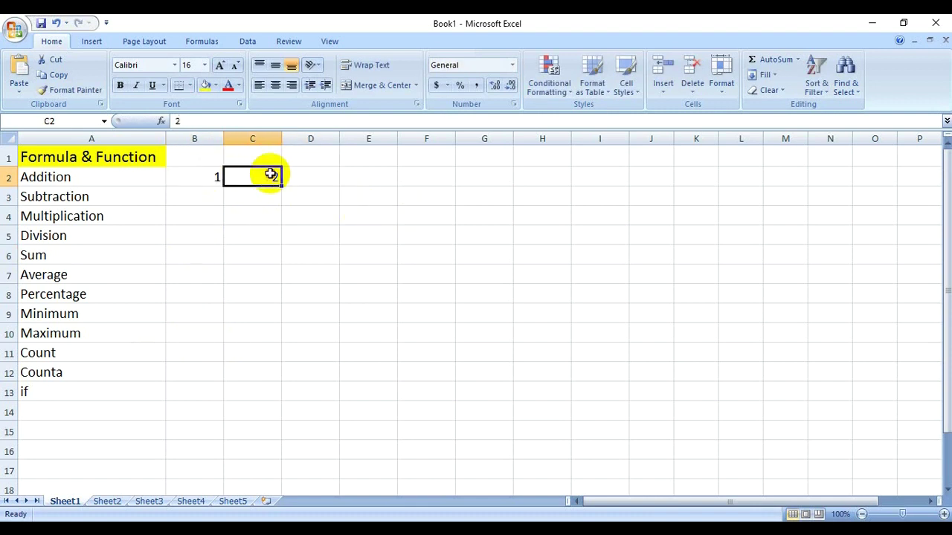
{"action": "left_click", "coordinate": [321, 177]}
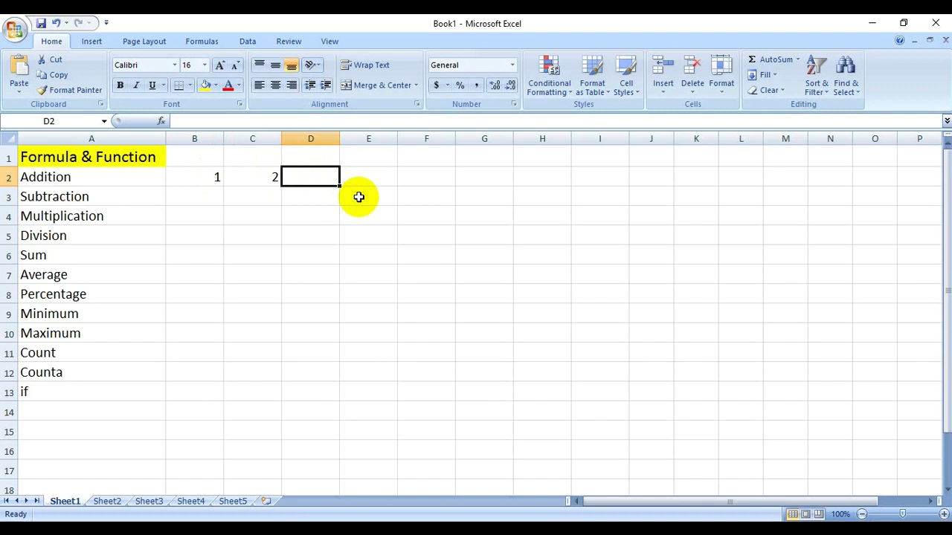
{"action": "type", "text": "="}
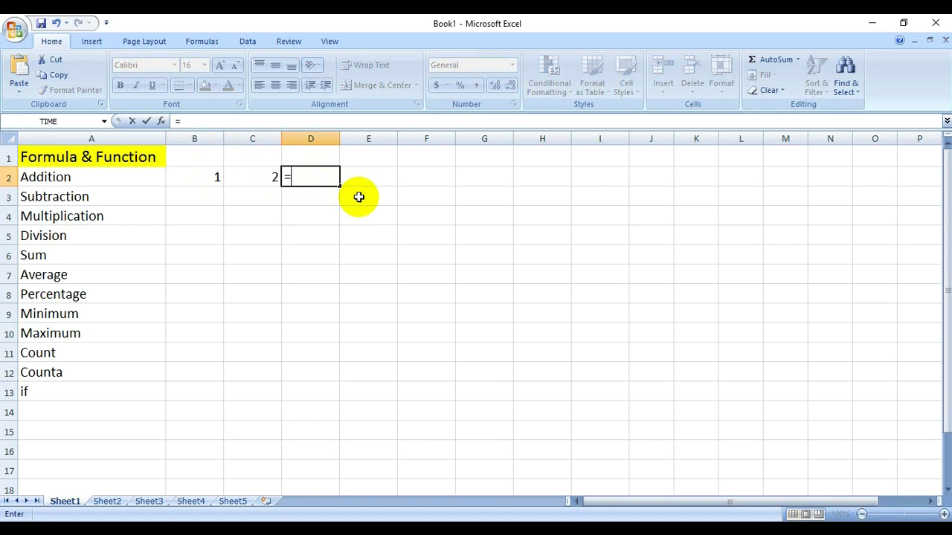
- Build =B2+C2 in D2 by referencing B2 and C2, giving 3
{"action": "key", "text": "BackSpace"}
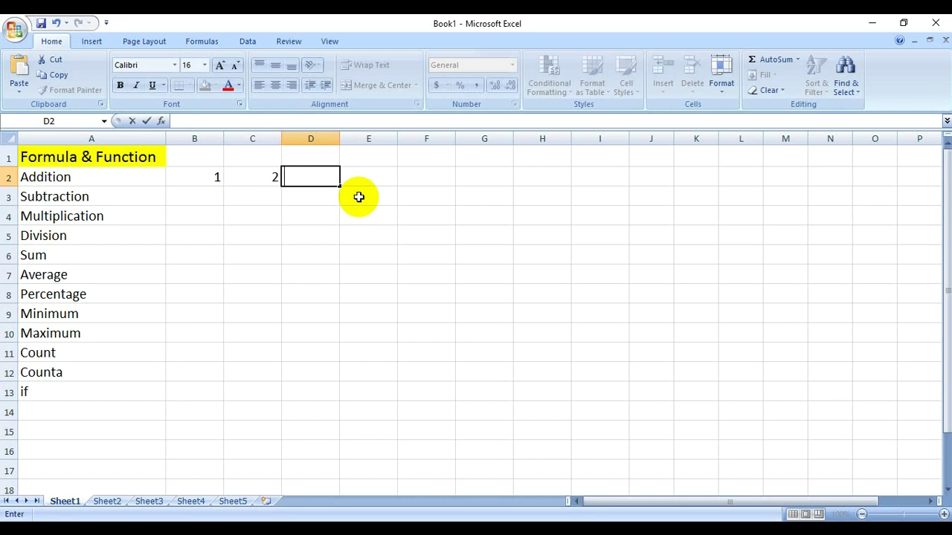
{"action": "type", "text": "="}
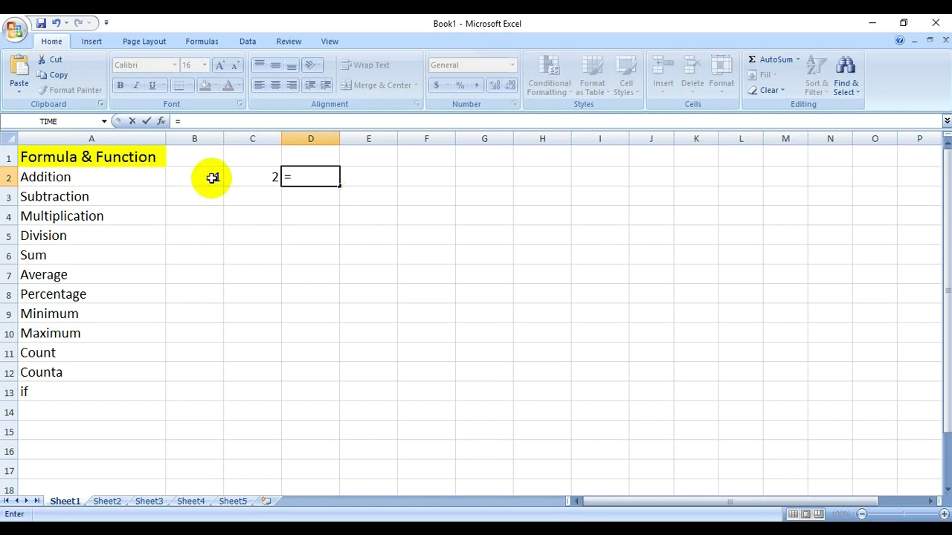
{"action": "type", "text": "B2+"}
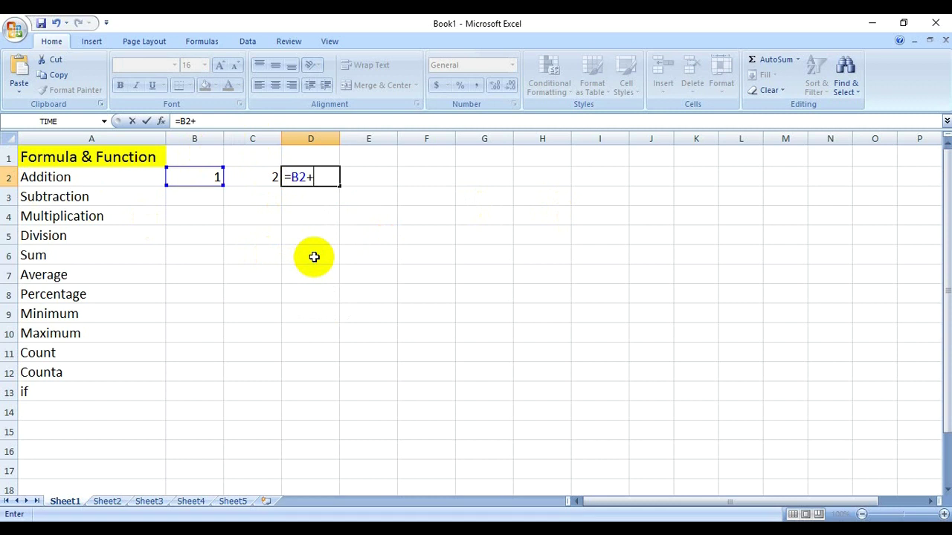
{"action": "type", "text": "C2"}
{"action": "key", "text": "BackSpace"}
{"action": "key", "text": "BackSpace"}
{"action": "key", "text": "BackSpace"}
{"action": "key", "text": "BackSpace"}
{"action": "key", "text": "BackSpace"}
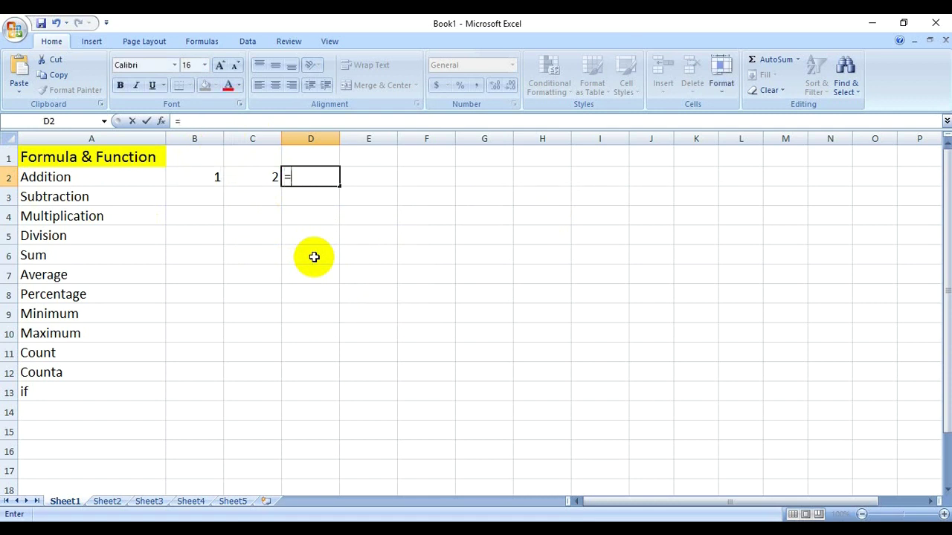
{"action": "left_click", "coordinate": [211, 176]}
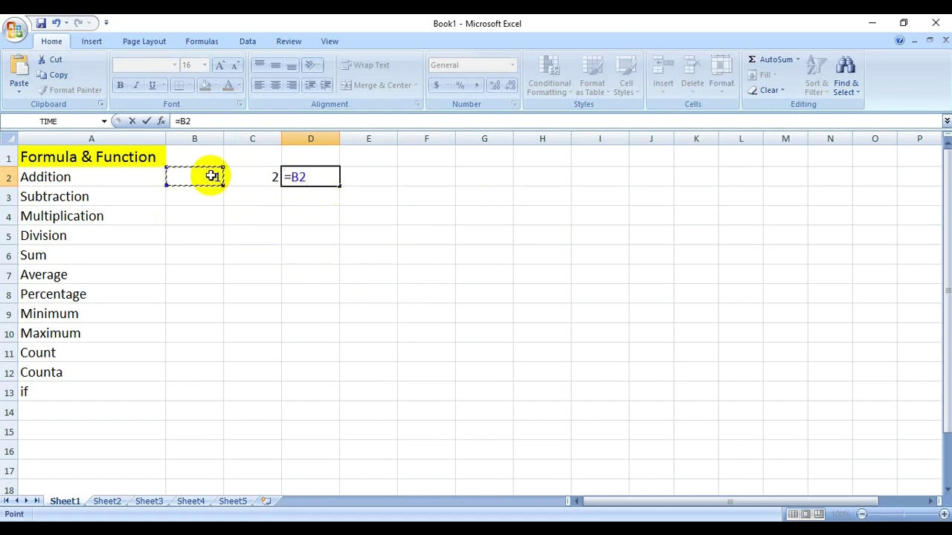
{"action": "type", "text": "+"}
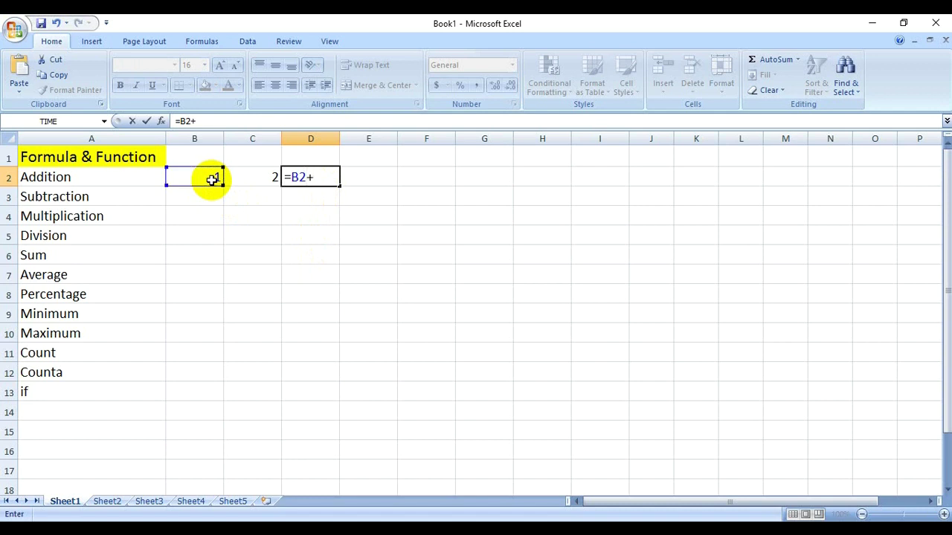
{"action": "left_click", "coordinate": [256, 178]}
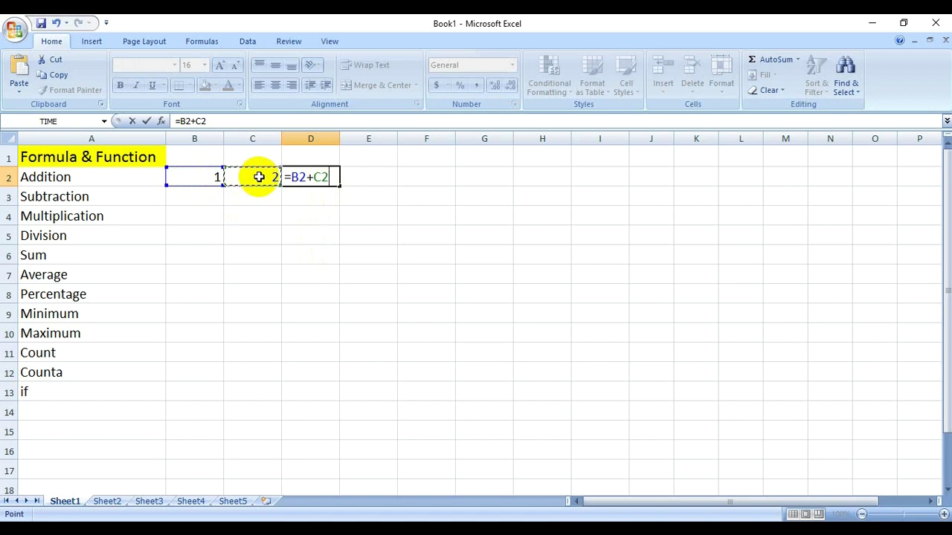
{"action": "key", "text": "Return"}
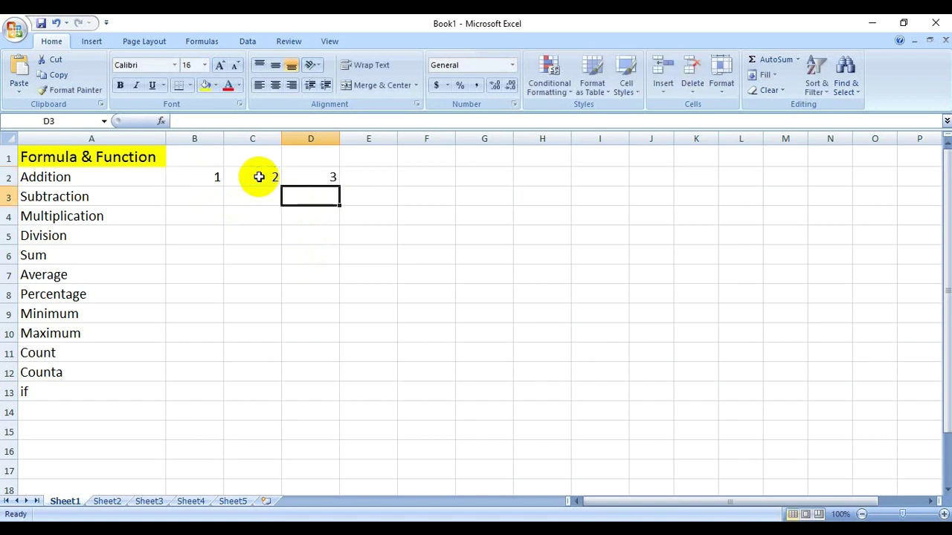
{"action": "left_click", "coordinate": [195, 177]}
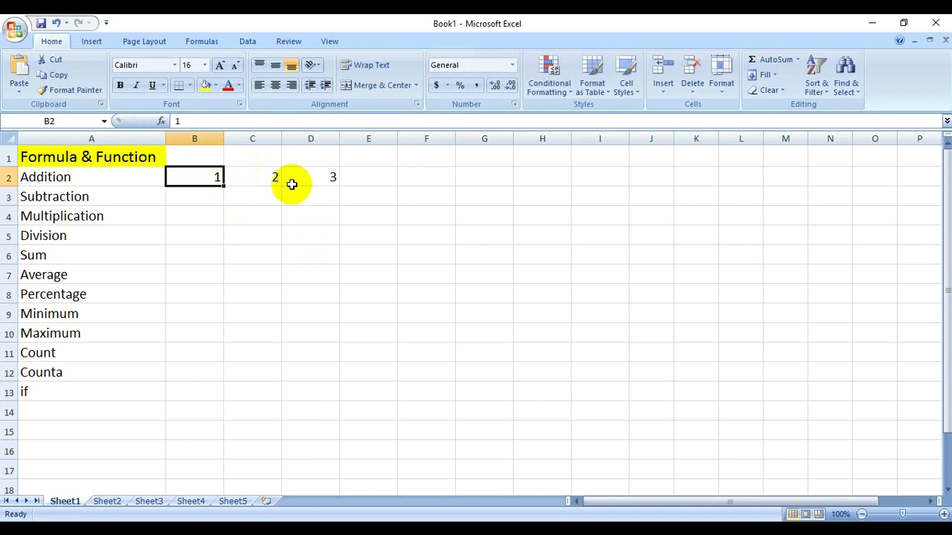
- Change B2 and C2 to 5 each so D2 recalculates to 10
{"action": "left_click", "coordinate": [275, 179]}
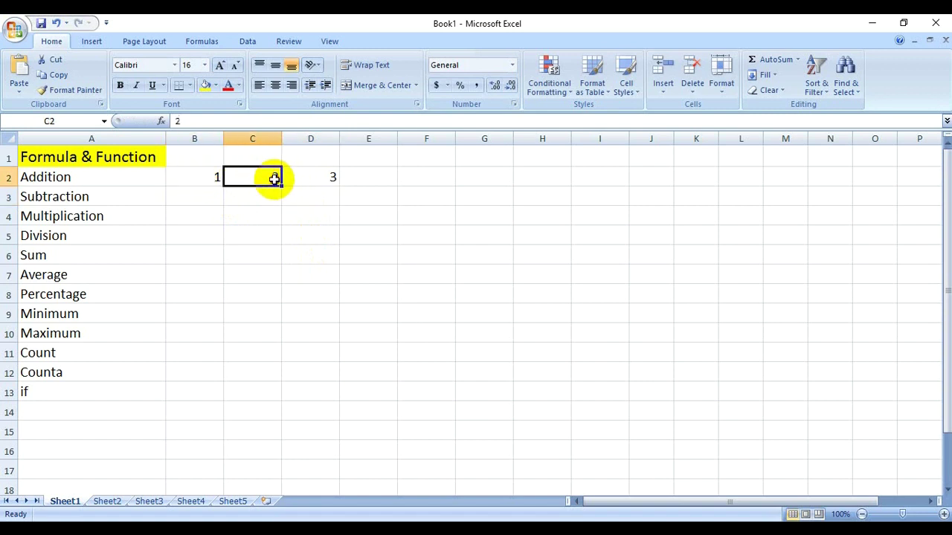
{"action": "left_click", "coordinate": [329, 178]}
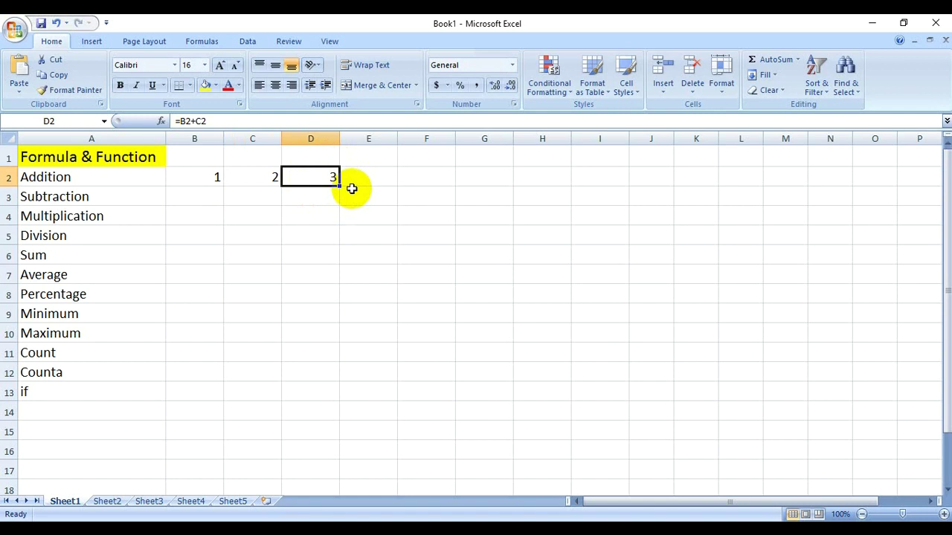
{"action": "left_click", "coordinate": [203, 178]}
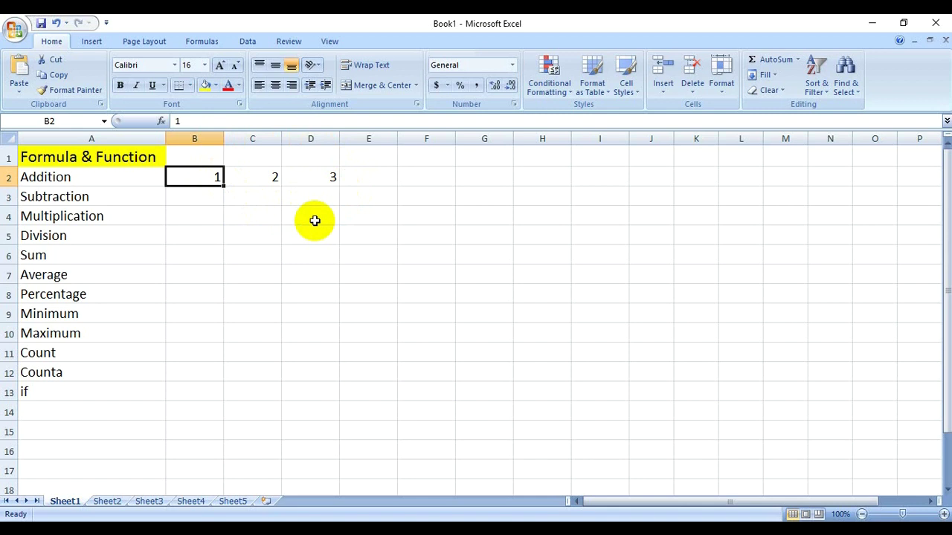
{"action": "type", "text": "5"}
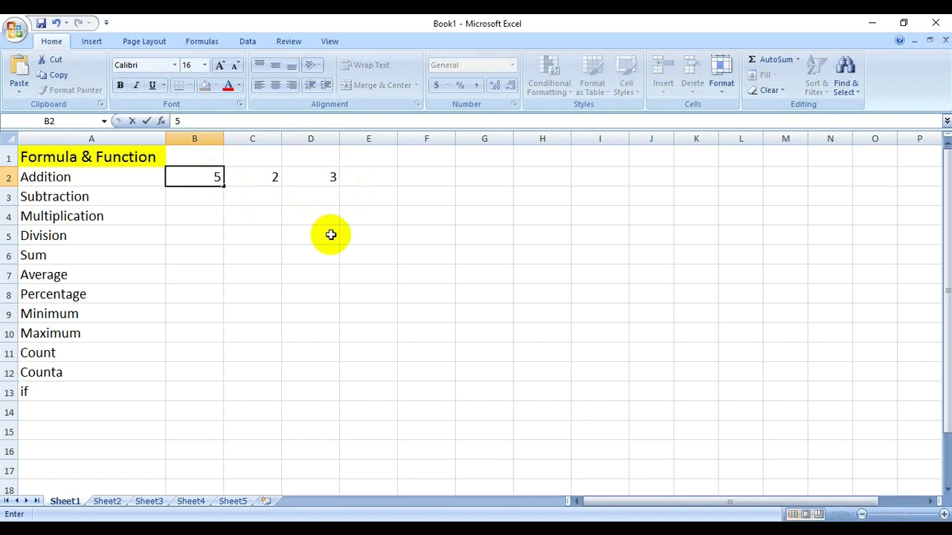
{"action": "key", "text": "Return"}
{"action": "left_click", "coordinate": [332, 177]}
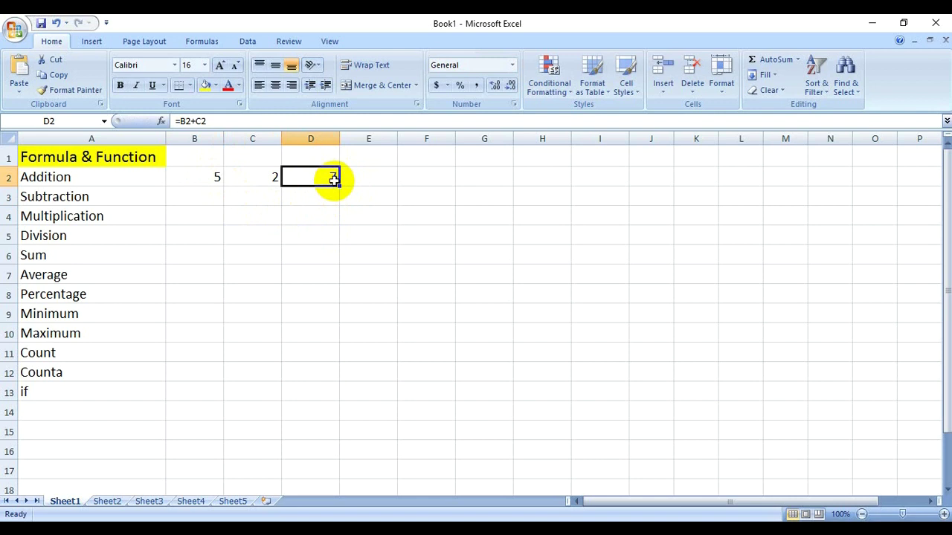
{"action": "left_click", "coordinate": [260, 179]}
{"action": "type", "text": "5"}
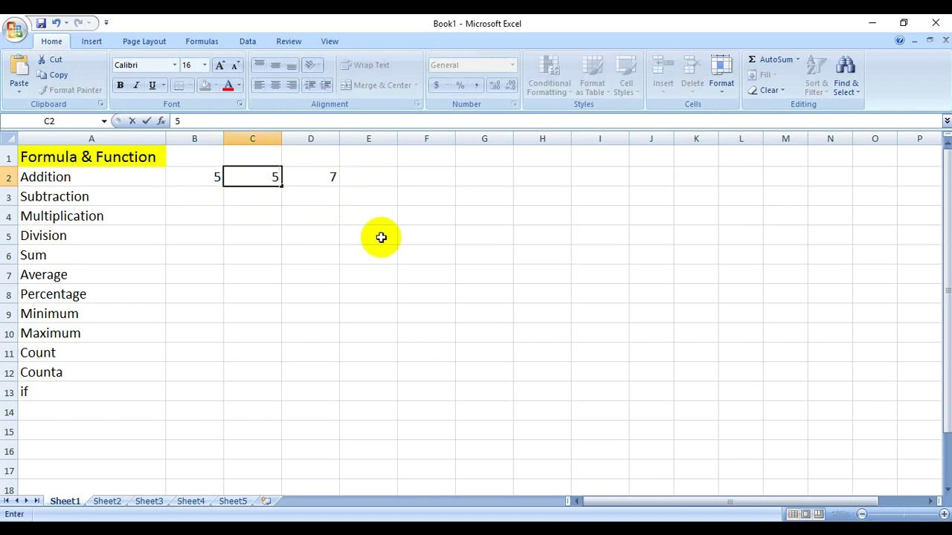
{"action": "key", "text": "Return"}
{"action": "left_click", "coordinate": [327, 188]}
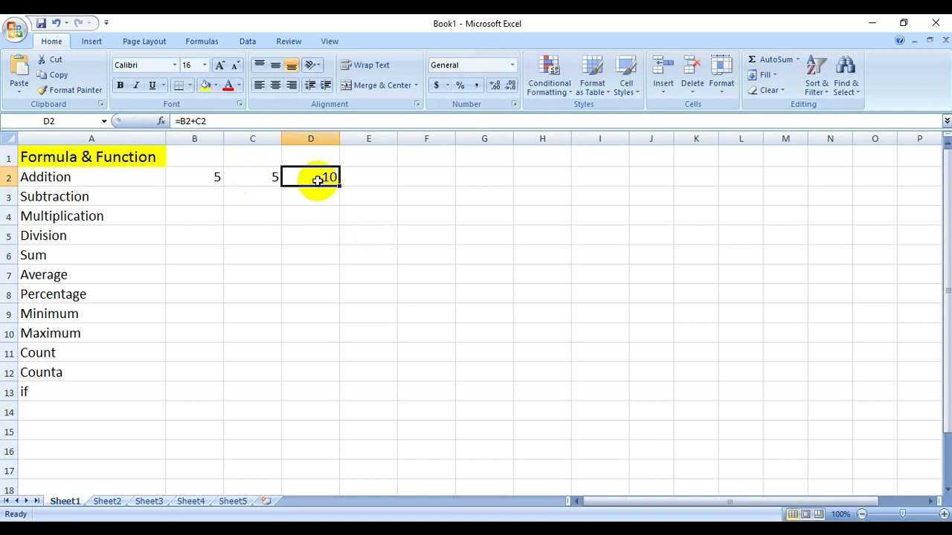
- Replace D2 with a hard-coded =5+5, then clear B2:C2 and undo to restore the values
{"action": "key", "text": "Delete"}
{"action": "type", "text": "="}
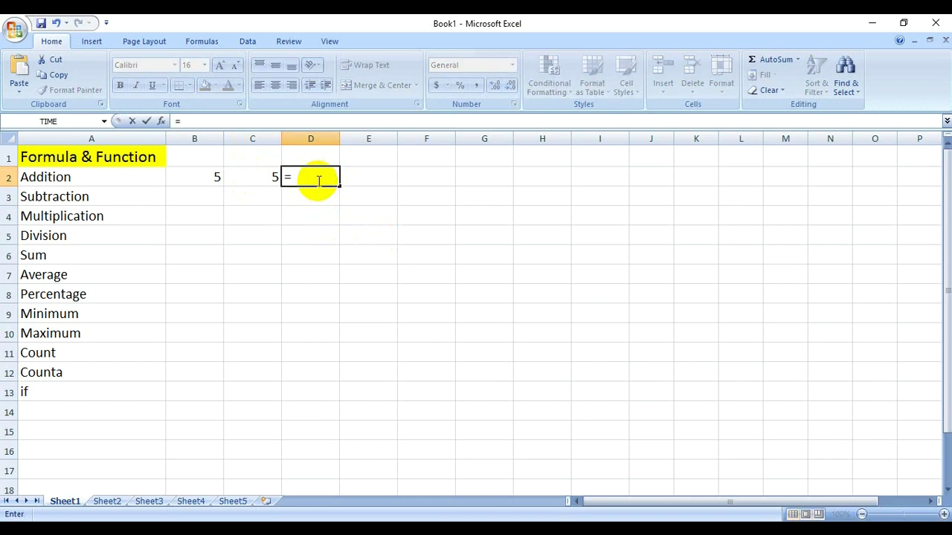
{"action": "type", "text": "%"}
{"action": "key", "text": "BackSpace"}
{"action": "type", "text": "5+5"}
{"action": "key", "text": "Return"}
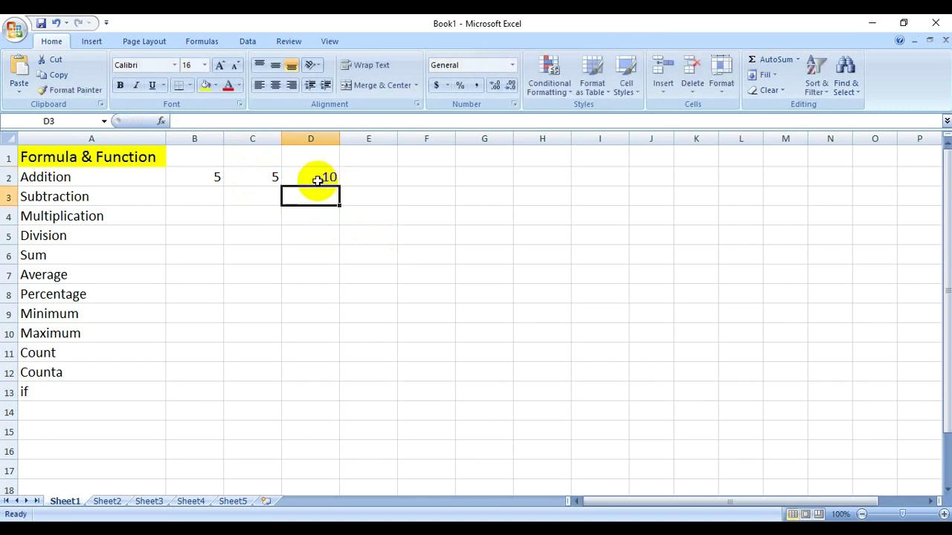
{"action": "left_click", "coordinate": [314, 178]}
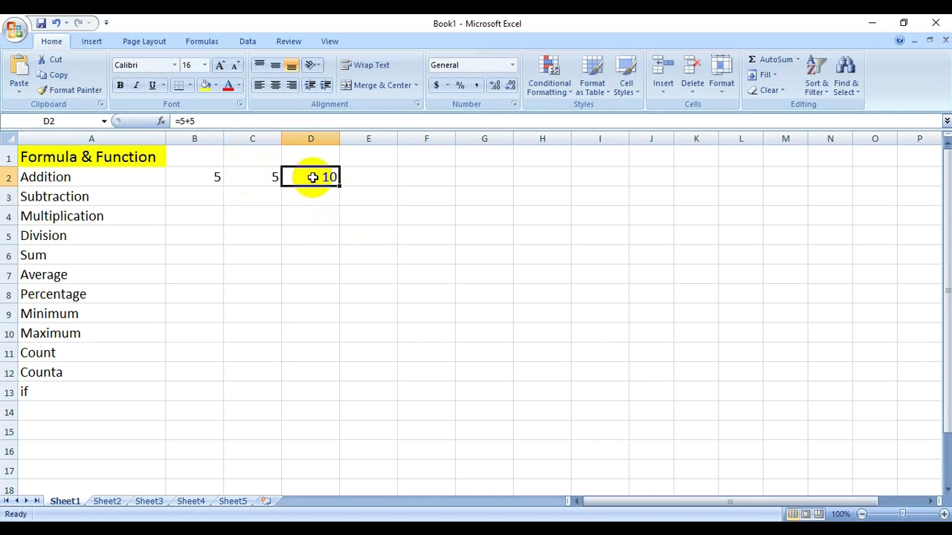
{"action": "left_click", "coordinate": [213, 177]}
{"action": "left_click_drag", "start_coordinate": [213, 177], "coordinate": [250, 178]}
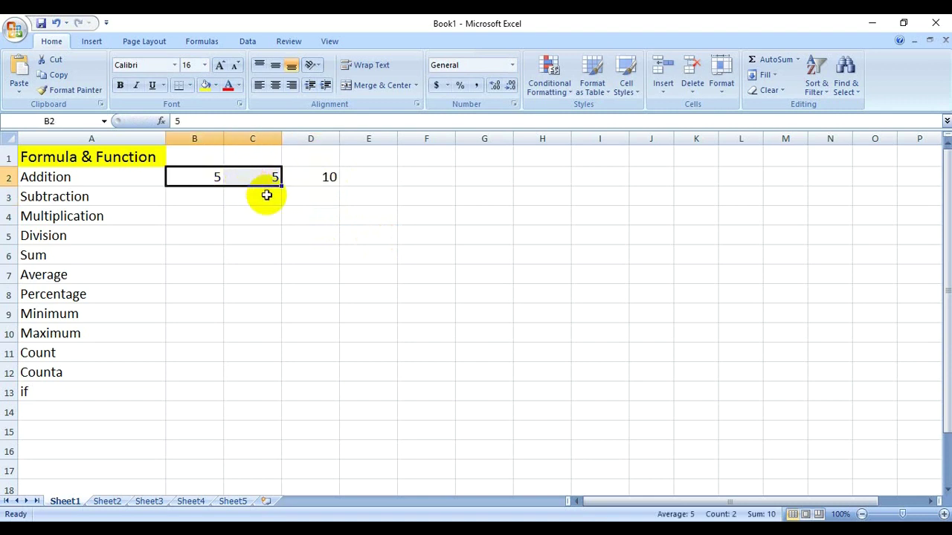
{"action": "key", "text": "Delete"}
{"action": "left_click", "coordinate": [248, 179]}
{"action": "left_click", "coordinate": [210, 178]}
{"action": "key", "text": "ctrl+z"}
- Rebuild D2 as =B2+C2 showing 10, then restore down the workbook window
{"action": "left_click", "coordinate": [315, 177]}
{"action": "key", "text": "Delete"}
{"action": "type", "text": "="}
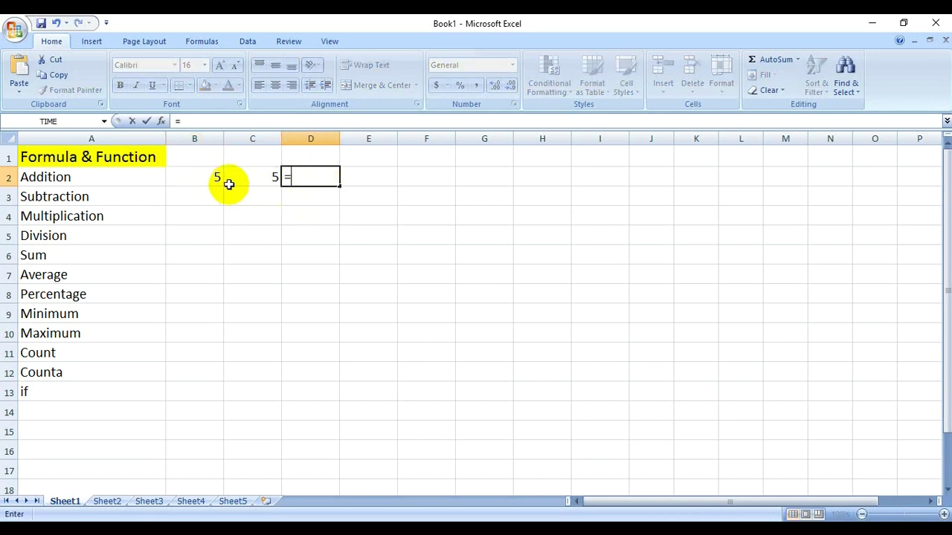
{"action": "left_click", "coordinate": [212, 178]}
{"action": "type", "text": "+"}
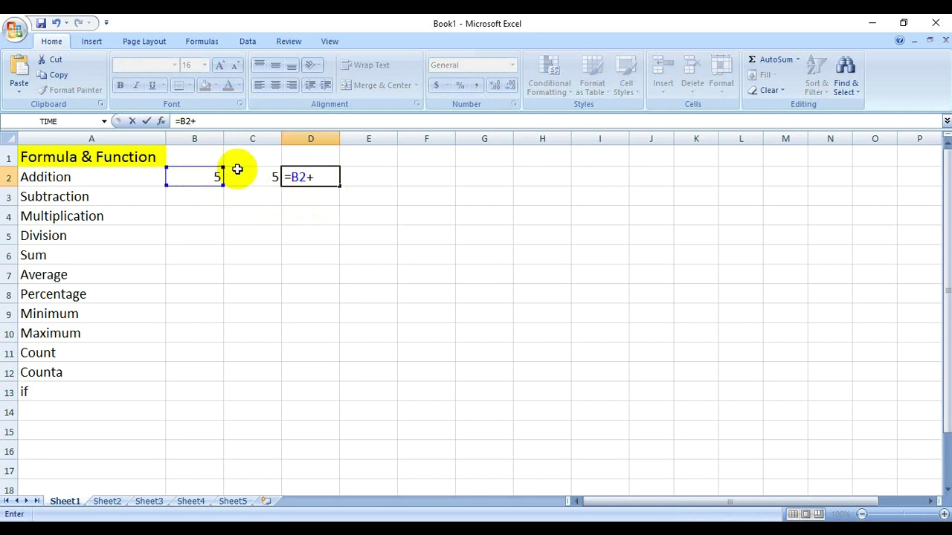
{"action": "left_click", "coordinate": [252, 173]}
{"action": "key", "text": "Return"}
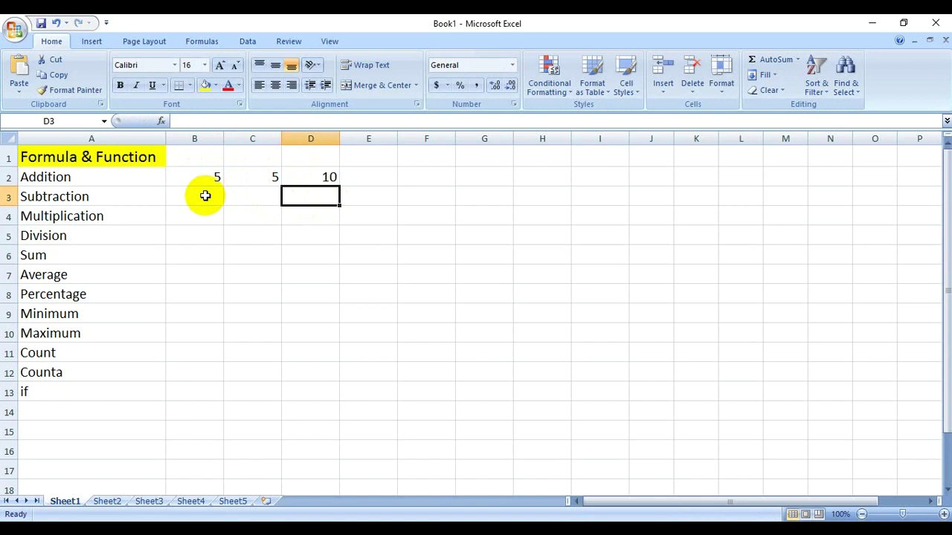
{"action": "key", "text": "ctrl+F5"}
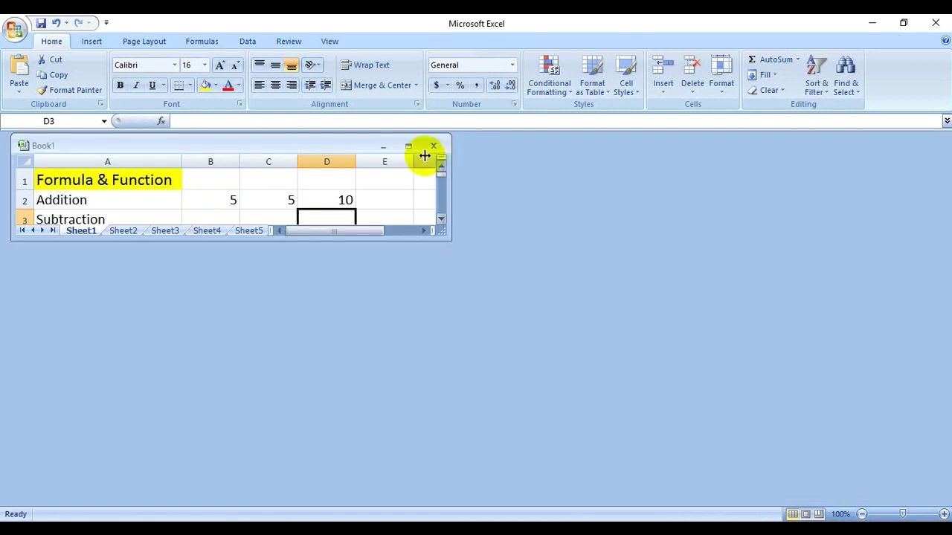
- Maximize the workbook, enter 7 in B3 and 3 in C3, and make D3 =B3-C3
{"action": "left_click", "coordinate": [408, 147]}
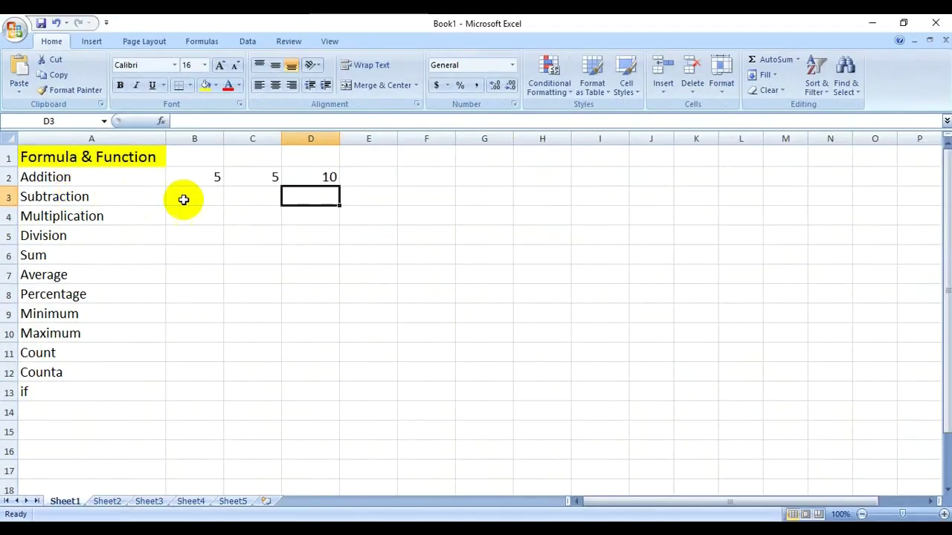
{"action": "left_click", "coordinate": [185, 198]}
{"action": "type", "text": "7"}
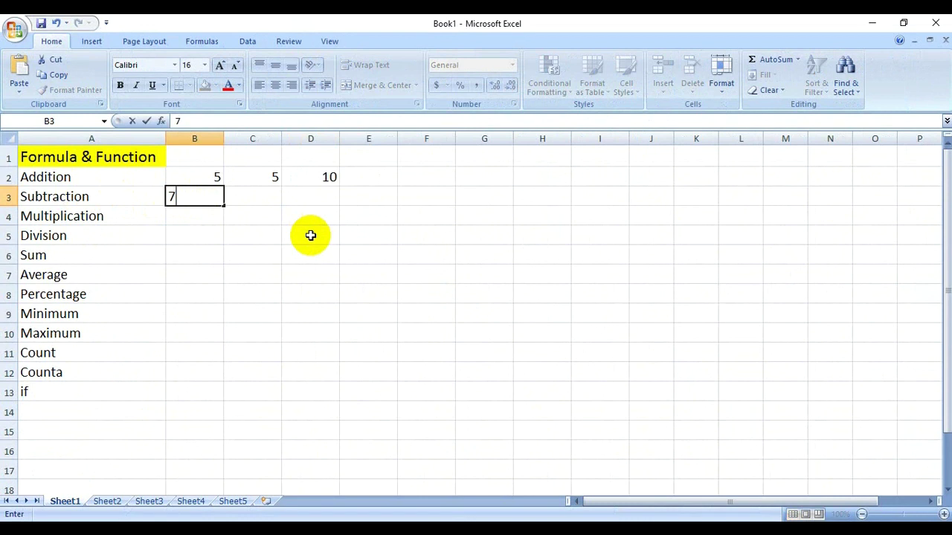
{"action": "key", "text": "Tab"}
{"action": "type", "text": "3"}
{"action": "key", "text": "Tab"}
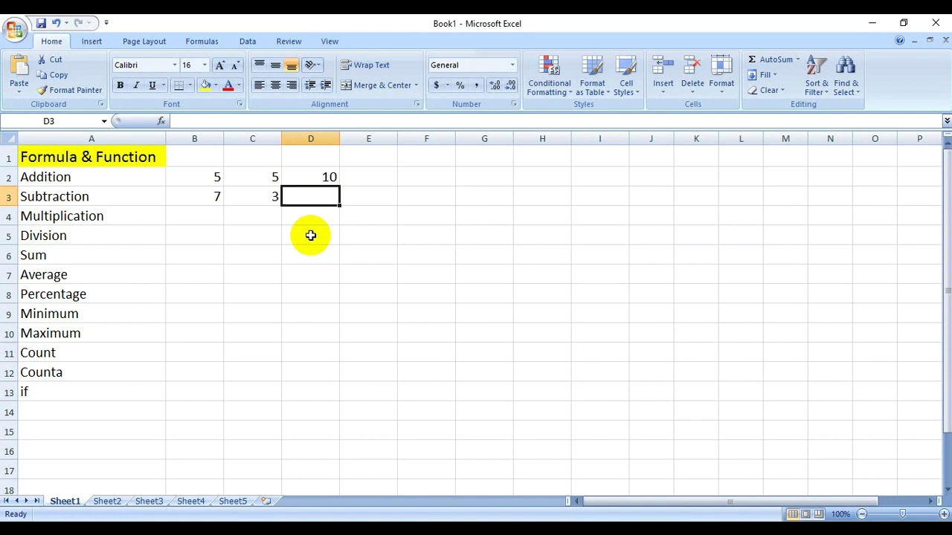
{"action": "type", "text": "="}
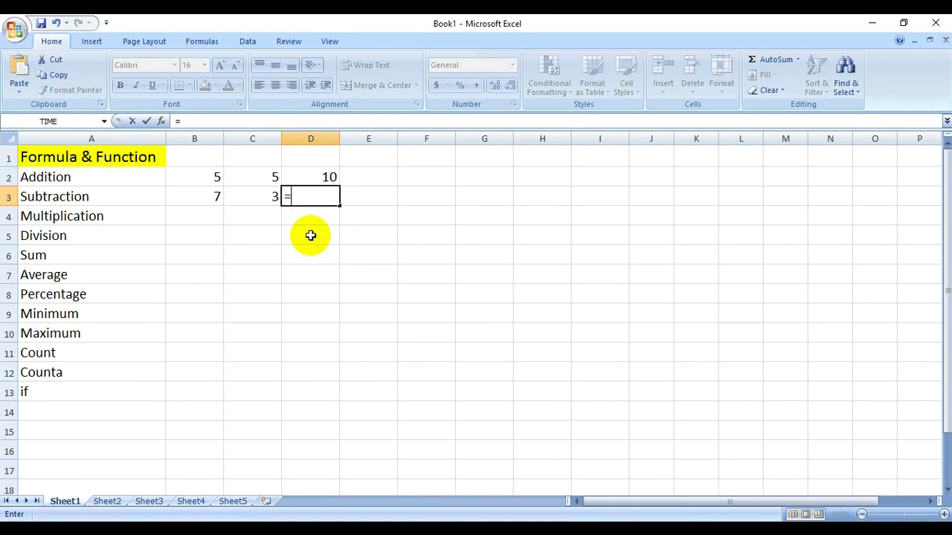
{"action": "left_click", "coordinate": [206, 197]}
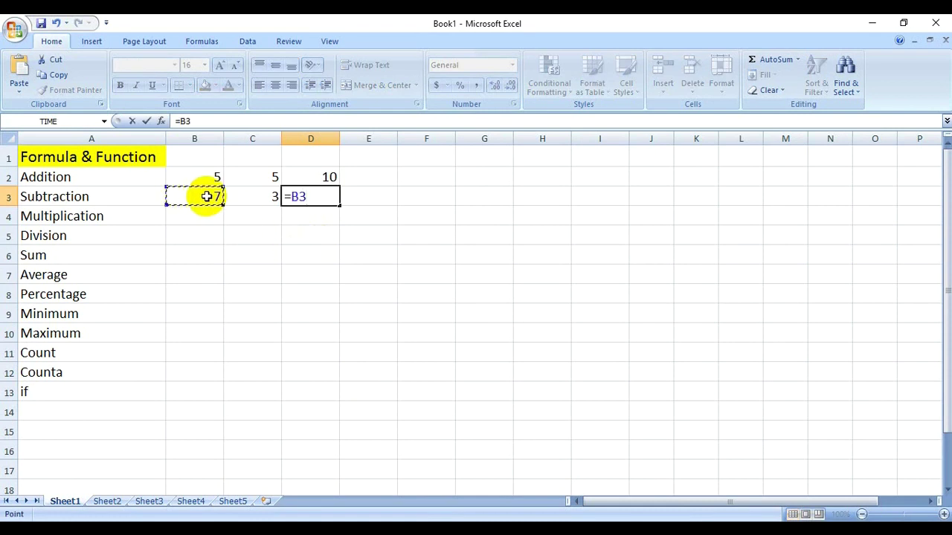
{"action": "type", "text": "-"}
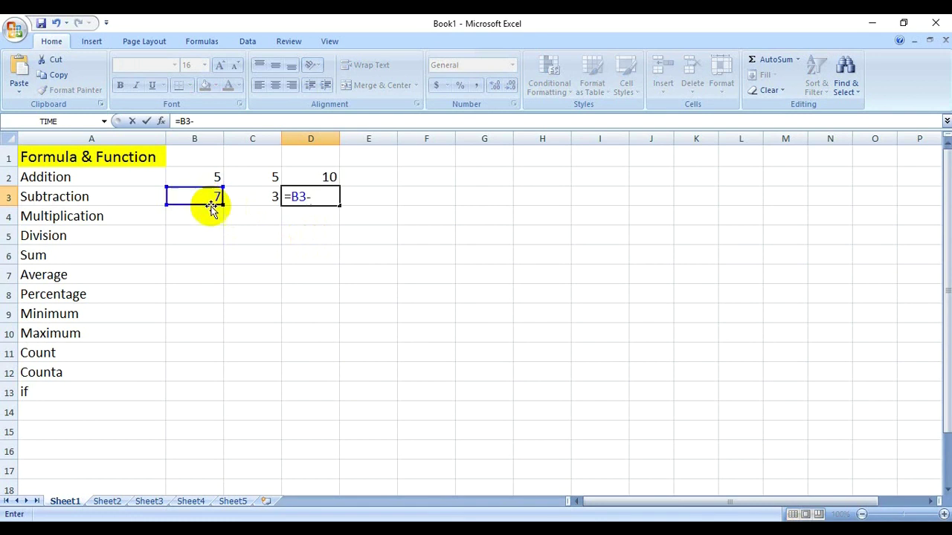
{"action": "left_click", "coordinate": [252, 196]}
{"action": "key", "text": "Return"}
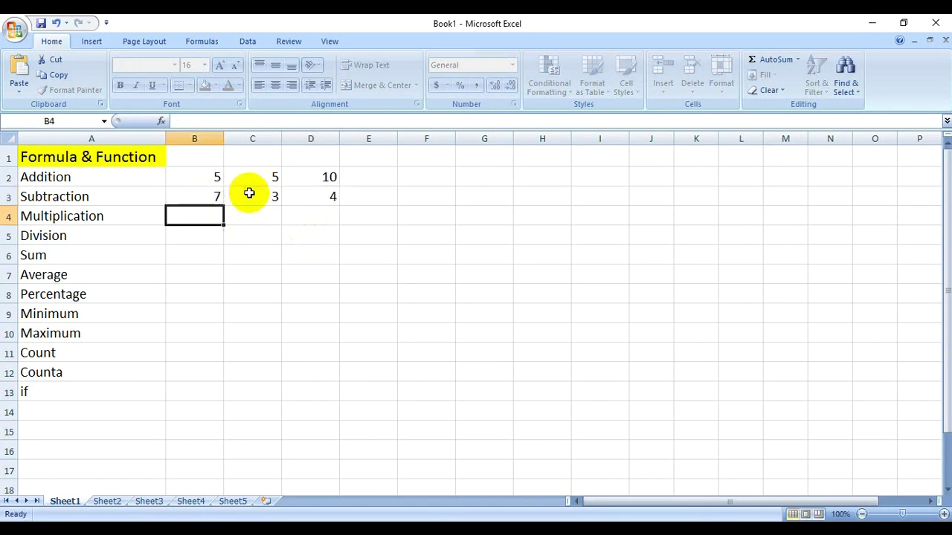
- Change C3 to 5 and re-enter =B3-C3 in D3, showing 2
{"action": "left_click", "coordinate": [329, 195]}
{"action": "left_click", "coordinate": [251, 196]}
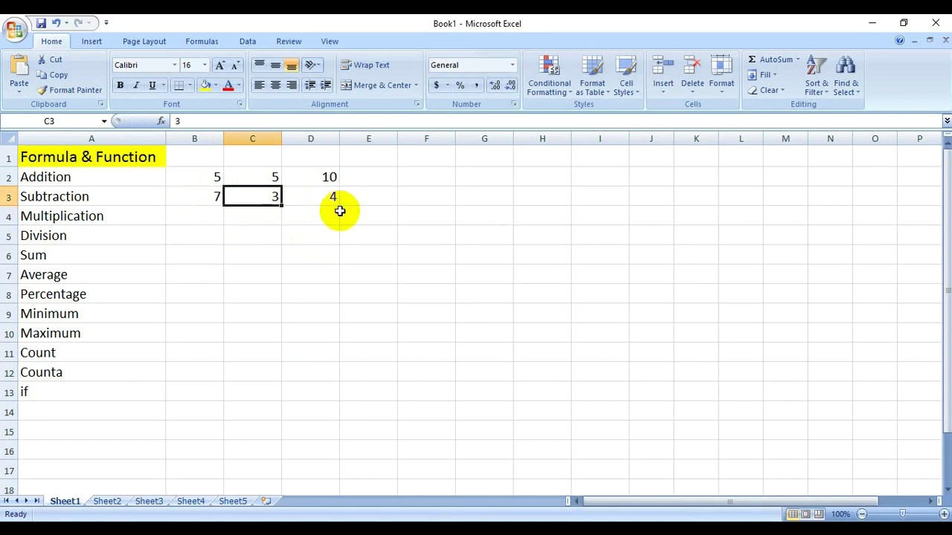
{"action": "type", "text": "5"}
{"action": "key", "text": "Return"}
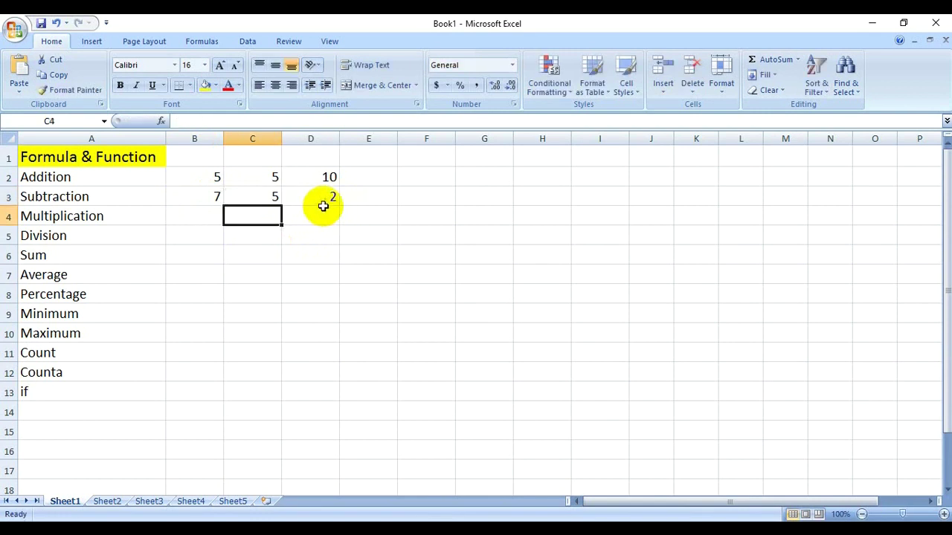
{"action": "left_click", "coordinate": [330, 197]}
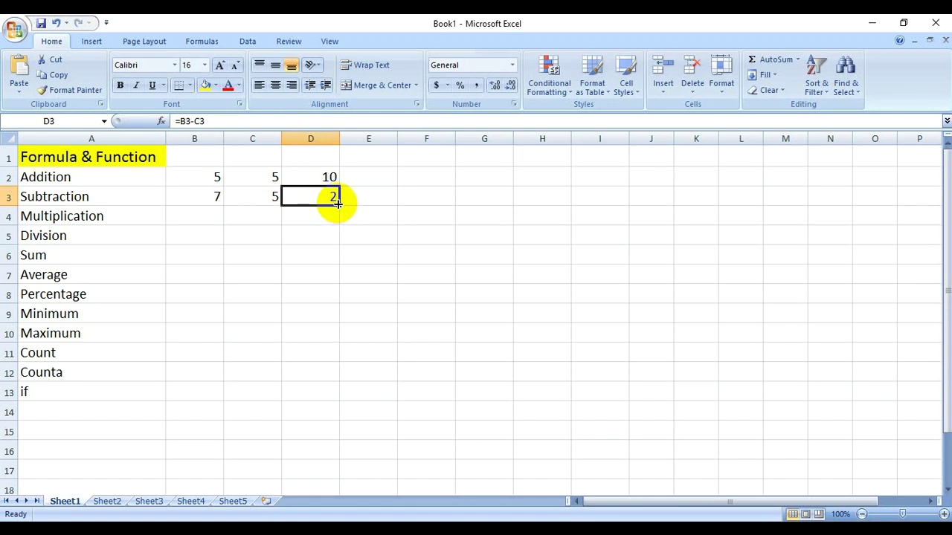
{"action": "type", "text": "="}
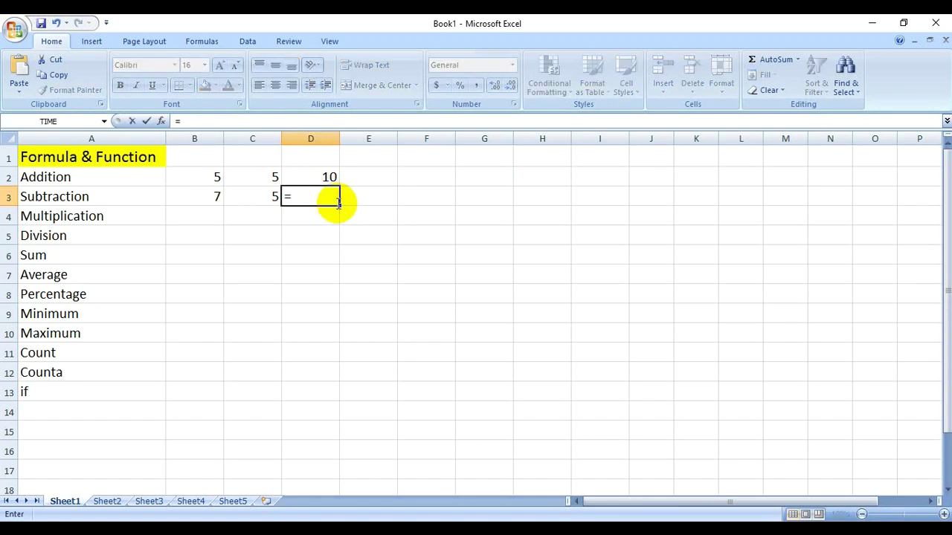
{"action": "left_click", "coordinate": [212, 193]}
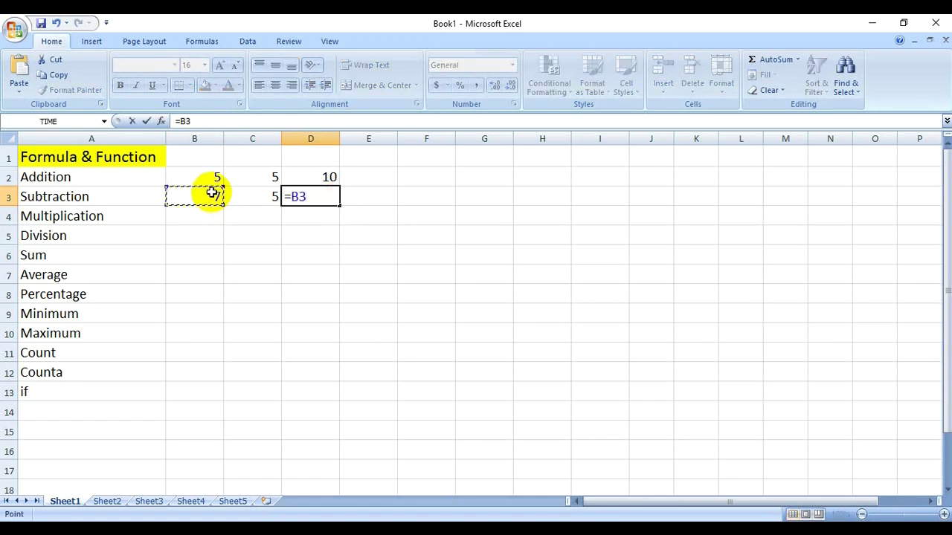
{"action": "type", "text": "-"}
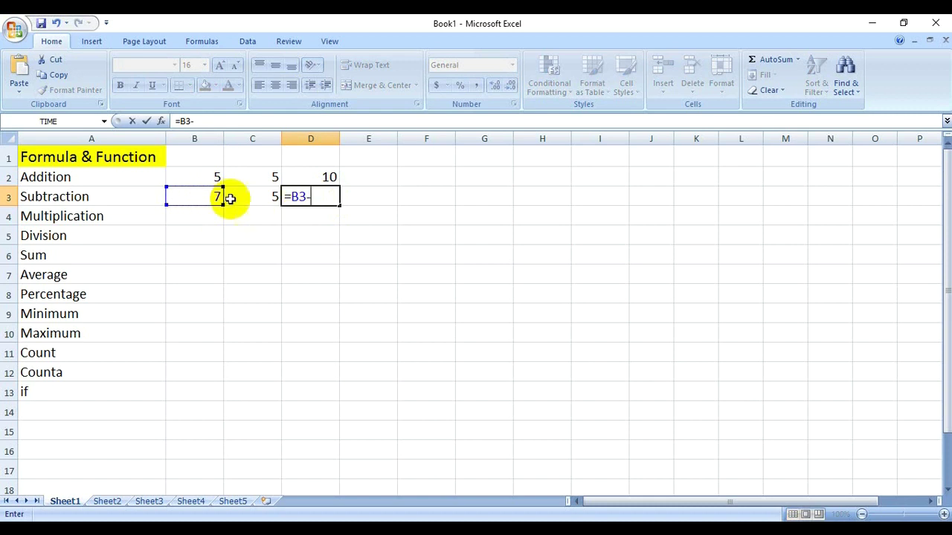
{"action": "left_click", "coordinate": [249, 199]}
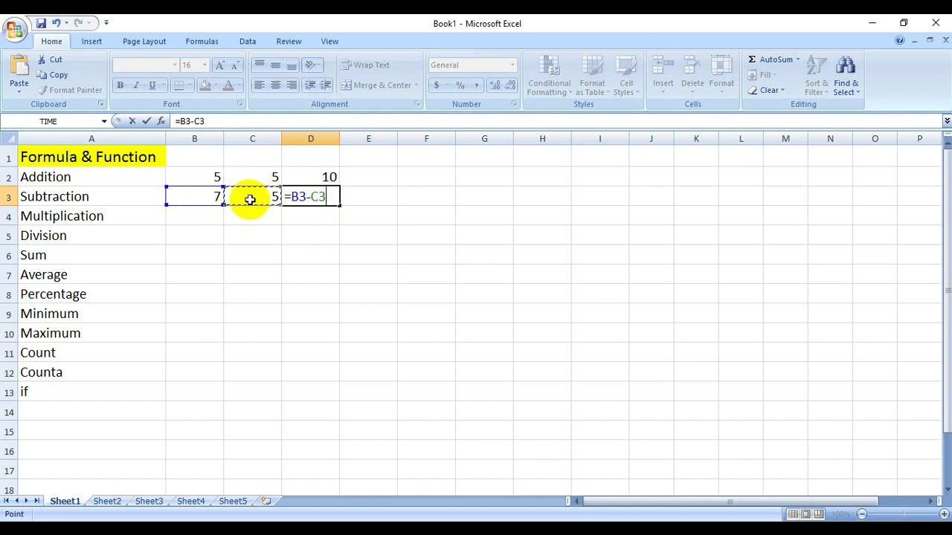
{"action": "key", "text": "Return"}
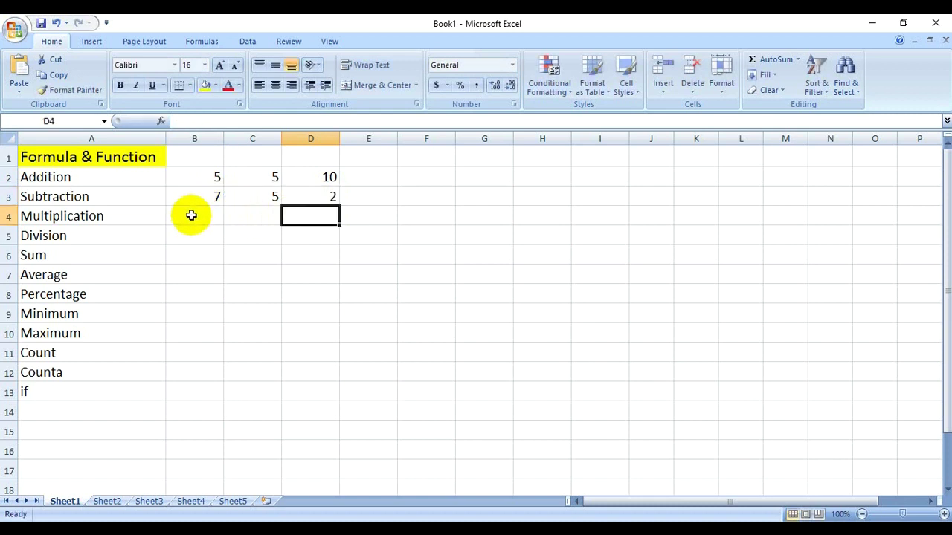
{"action": "left_click", "coordinate": [193, 215]}
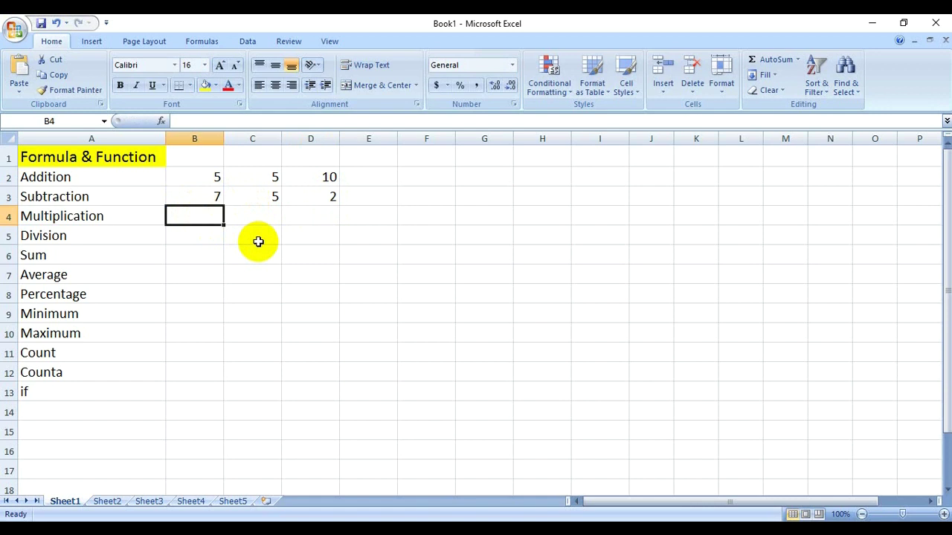
- Enter 8 in B4 and 2 in C4, make D4 =B4*C4 (16), and type 25 in B5
{"action": "type", "text": "8"}
{"action": "key", "text": "Tab"}
{"action": "type", "text": "2"}
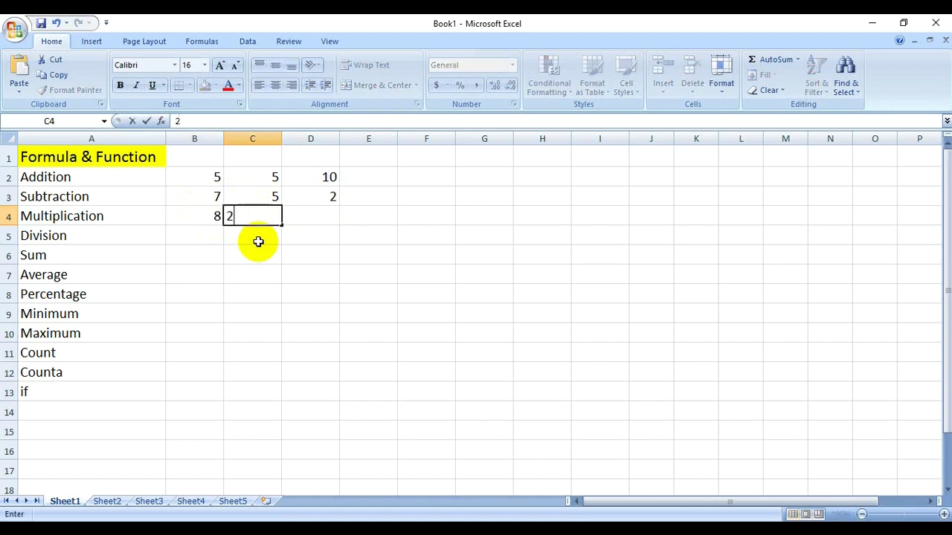
{"action": "key", "text": "Tab"}
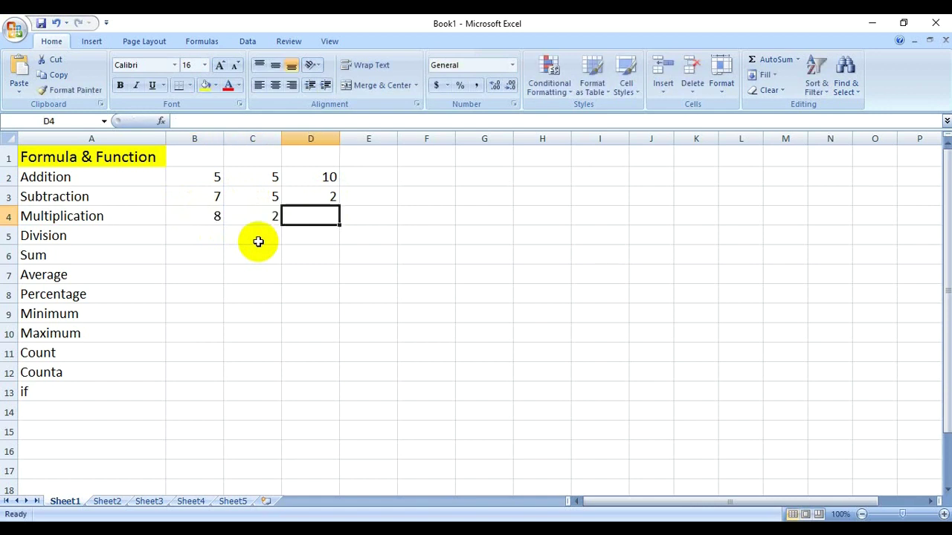
{"action": "type", "text": "="}
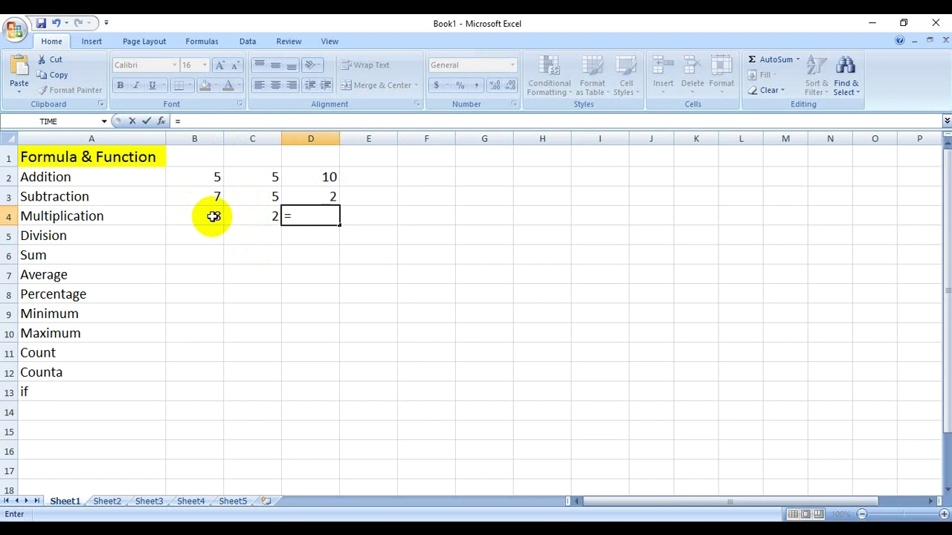
{"action": "left_click", "coordinate": [212, 215]}
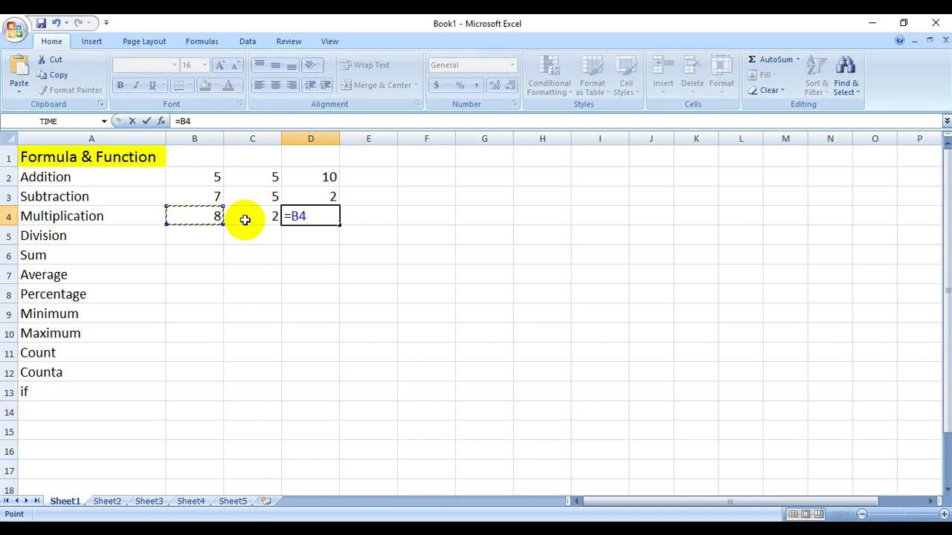
{"action": "type", "text": "*"}
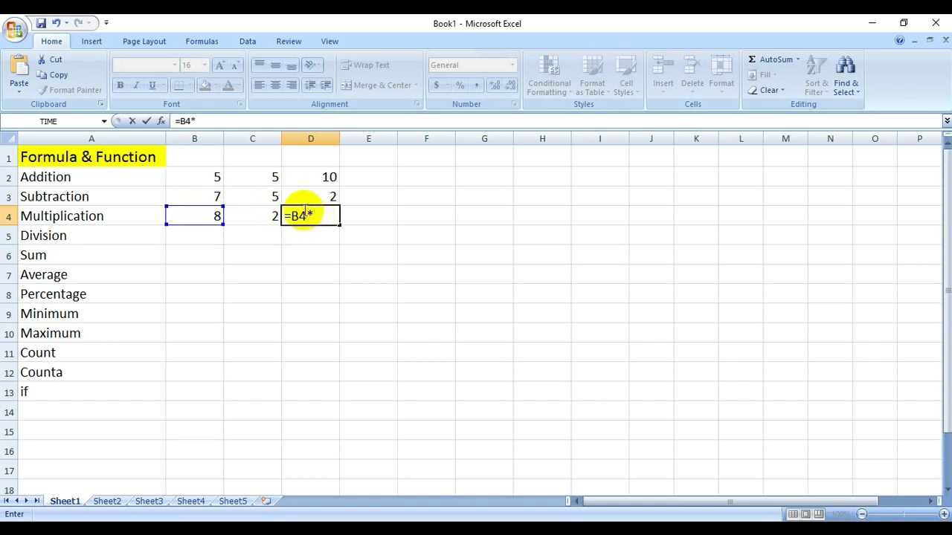
{"action": "left_click", "coordinate": [266, 216]}
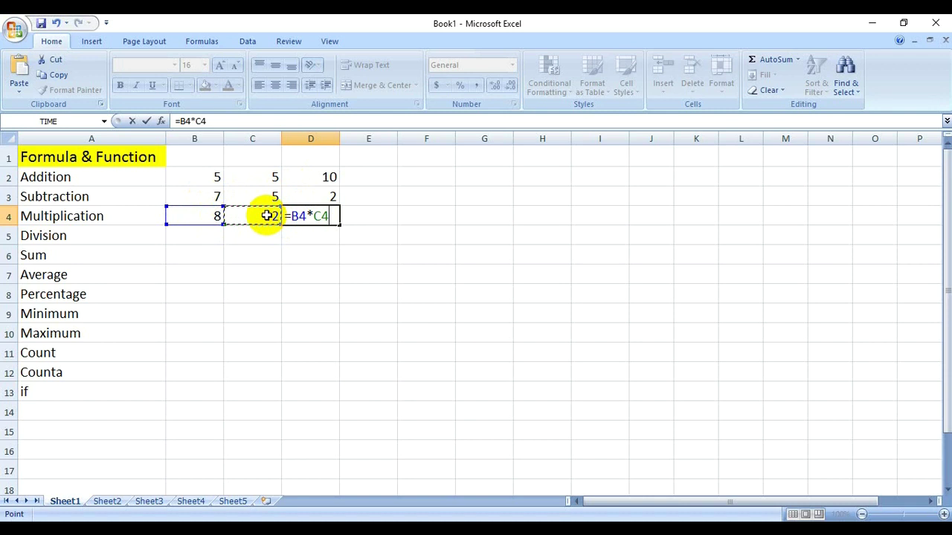
{"action": "key", "text": "Return"}
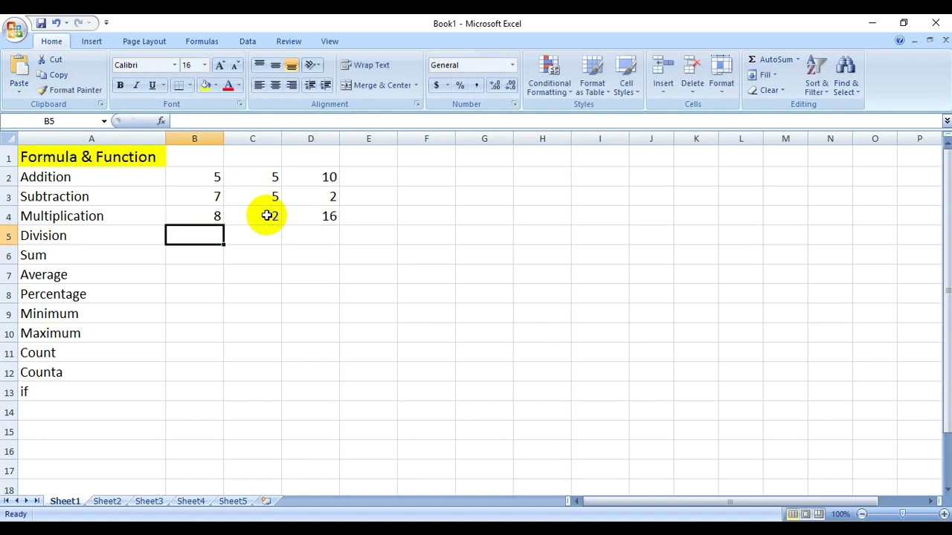
{"action": "type", "text": "25"}
{"action": "key", "text": "Tab"}
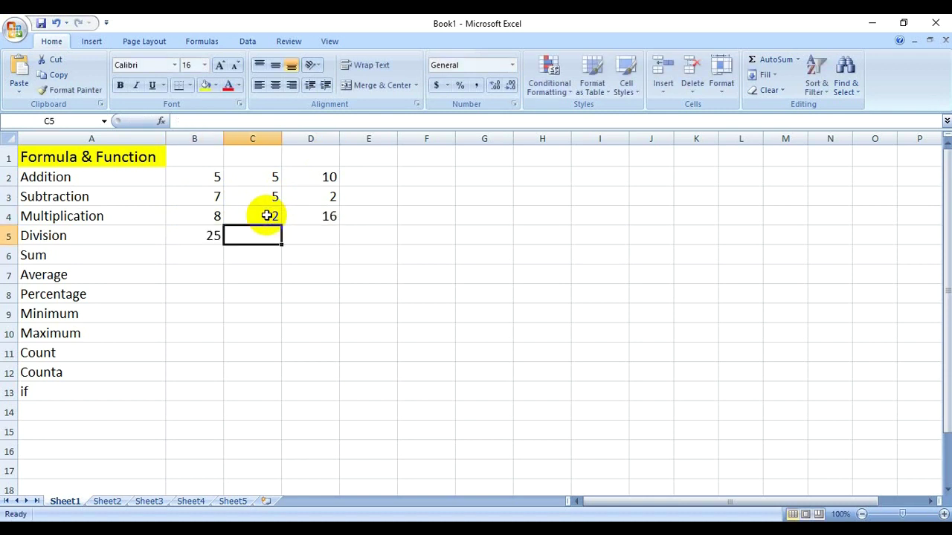
- Enter 5 in C5 and make D5 =B5/C5, giving 5
{"action": "type", "text": "5"}
{"action": "key", "text": "Tab"}
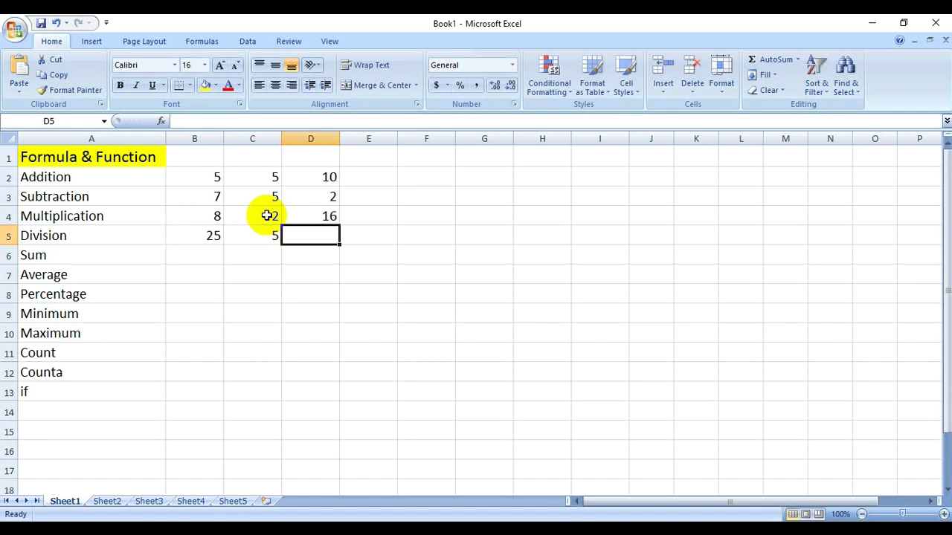
{"action": "type", "text": "="}
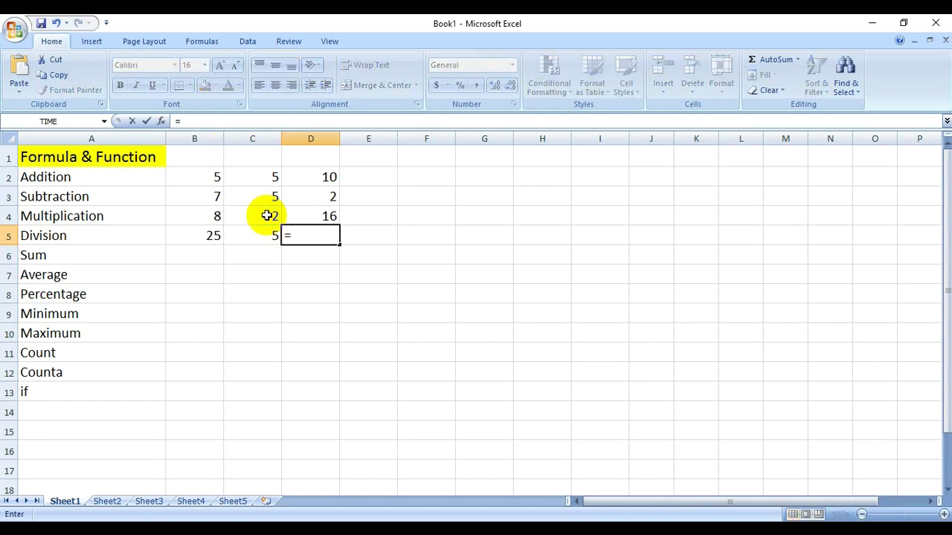
{"action": "left_click", "coordinate": [211, 236]}
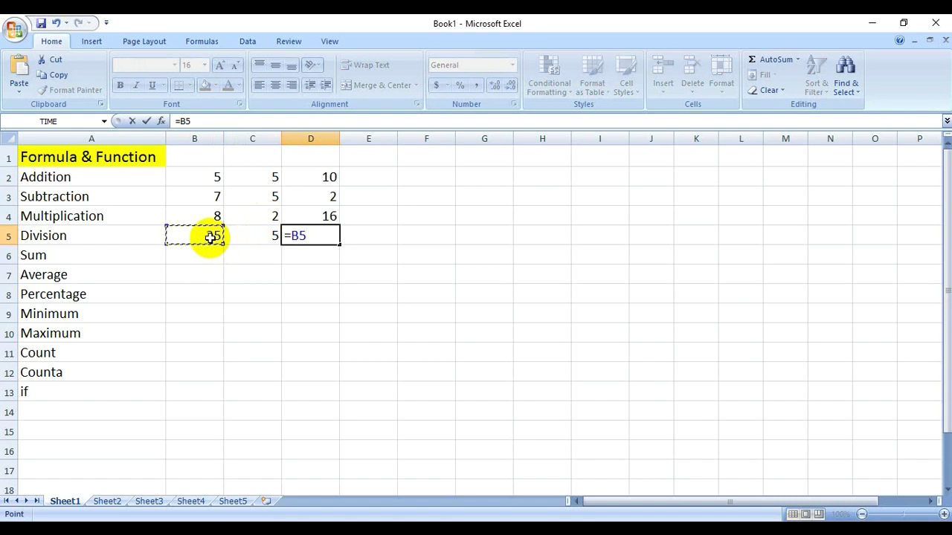
{"action": "type", "text": "/"}
{"action": "left_click", "coordinate": [257, 234]}
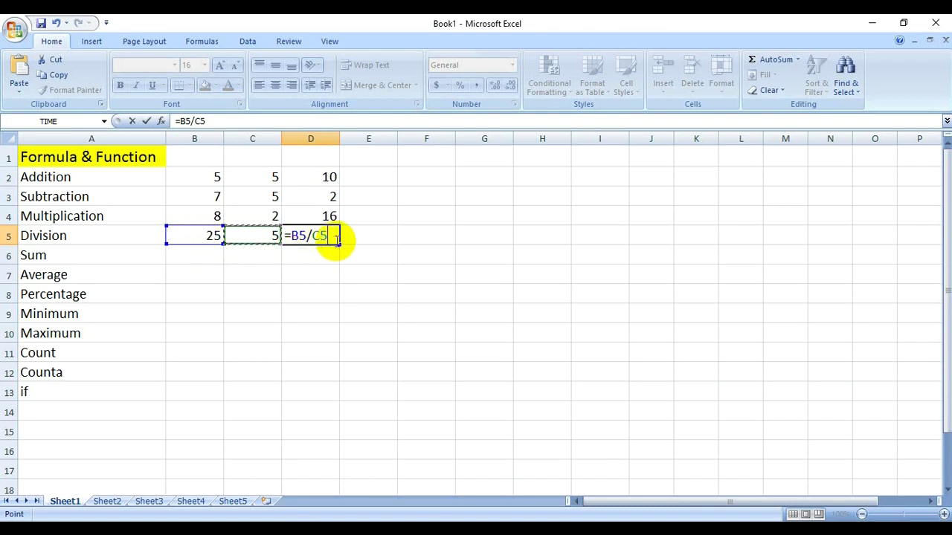
{"action": "key", "text": "Return"}
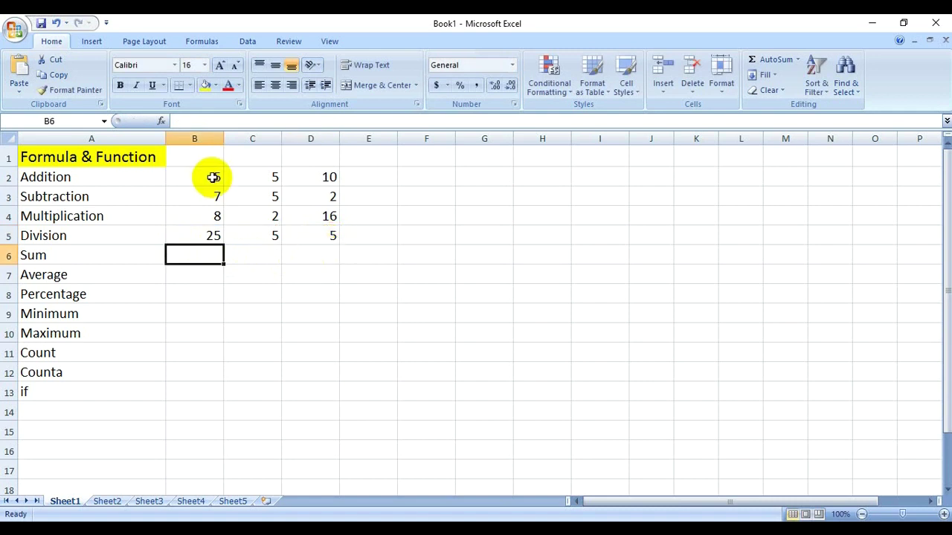
{"action": "left_click", "coordinate": [325, 176]}
{"action": "left_click", "coordinate": [320, 198]}
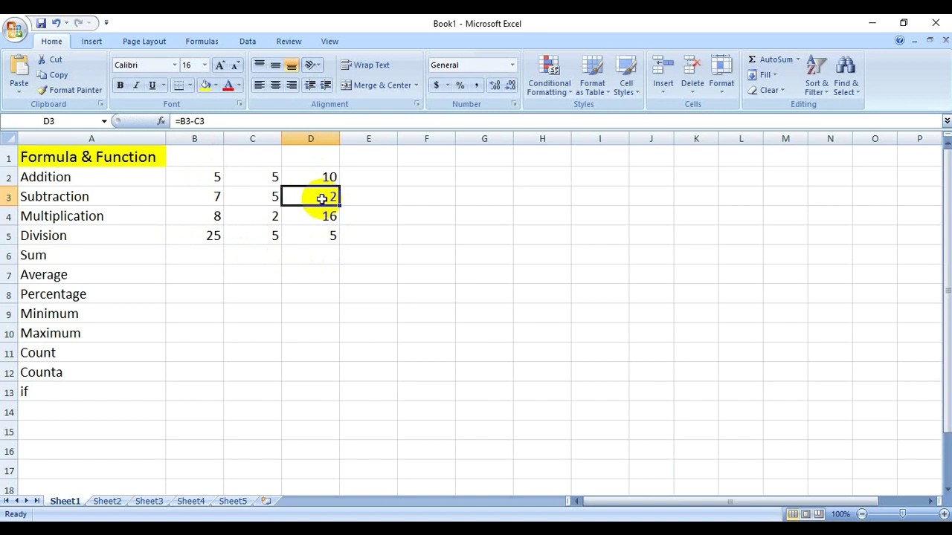
{"action": "left_click", "coordinate": [327, 215]}
{"action": "left_click", "coordinate": [329, 235]}
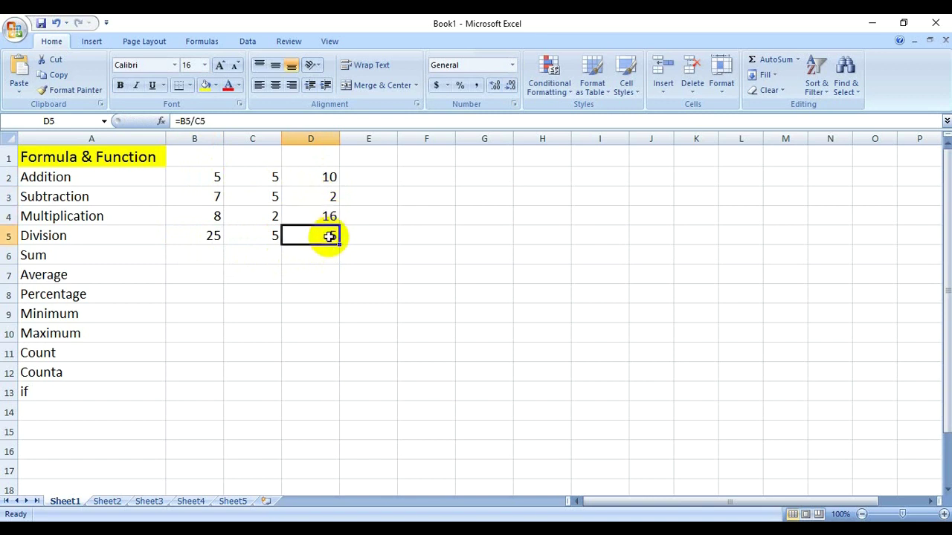
{"action": "left_click", "coordinate": [321, 177]}
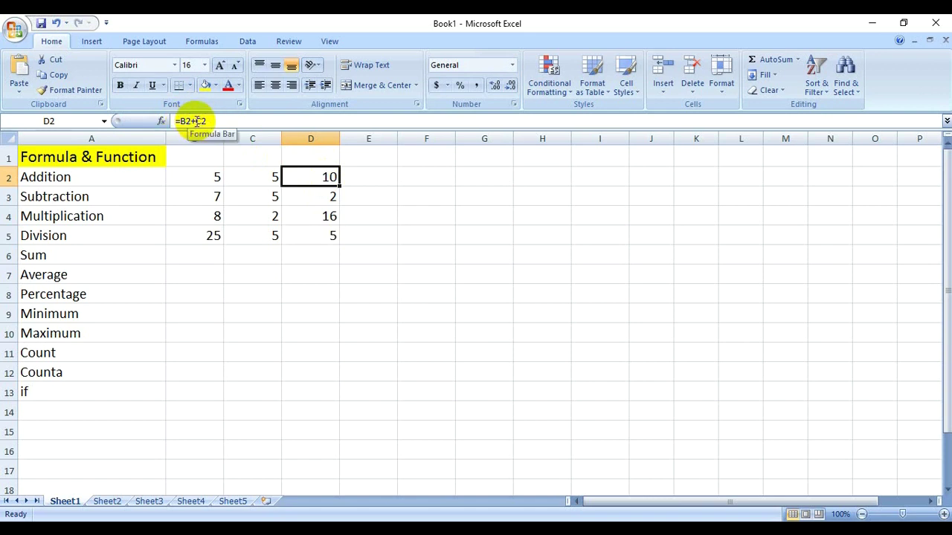
{"action": "scroll", "coordinate": [279, 154], "scroll_direction": "up", "scroll_amount": 1, "text": "ctrl"}
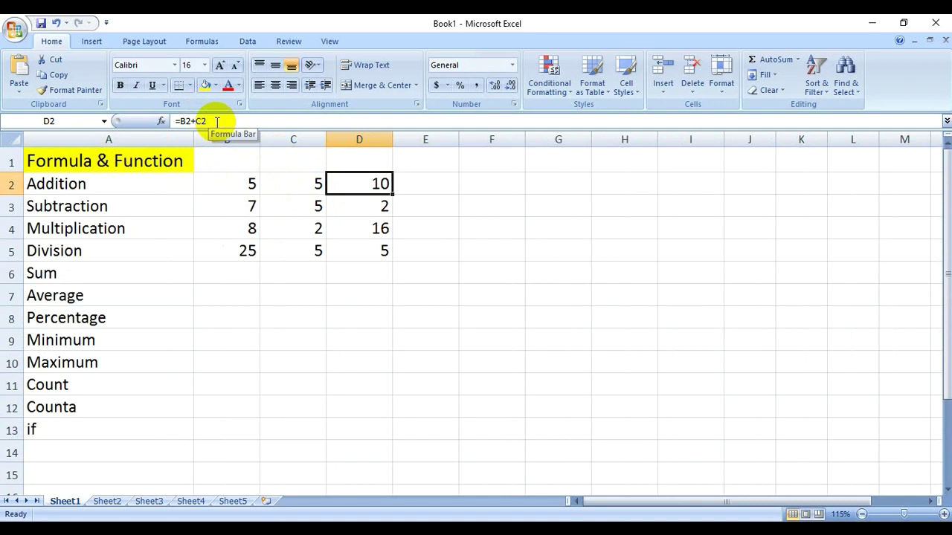
{"action": "left_click", "coordinate": [926, 514]}
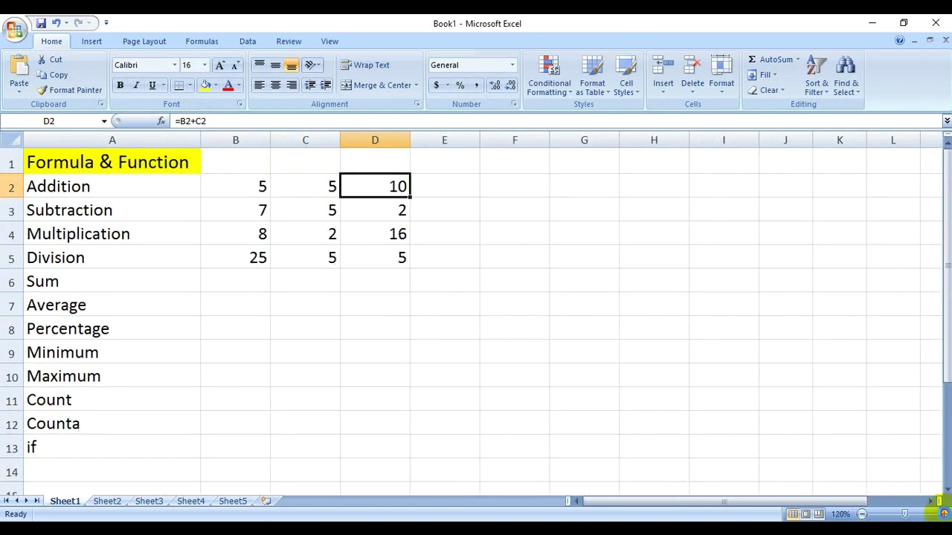
{"action": "left_click", "coordinate": [927, 513]}
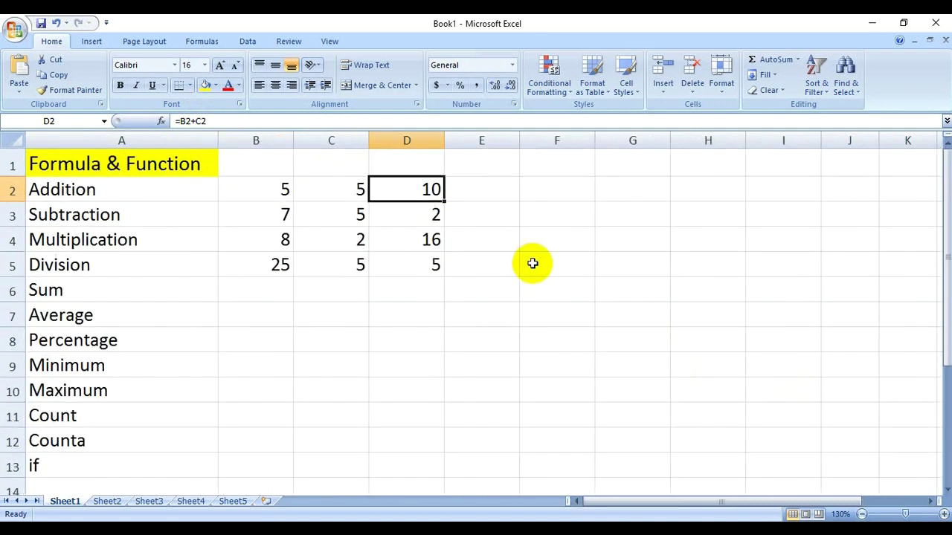
{"action": "left_click", "coordinate": [426, 215]}
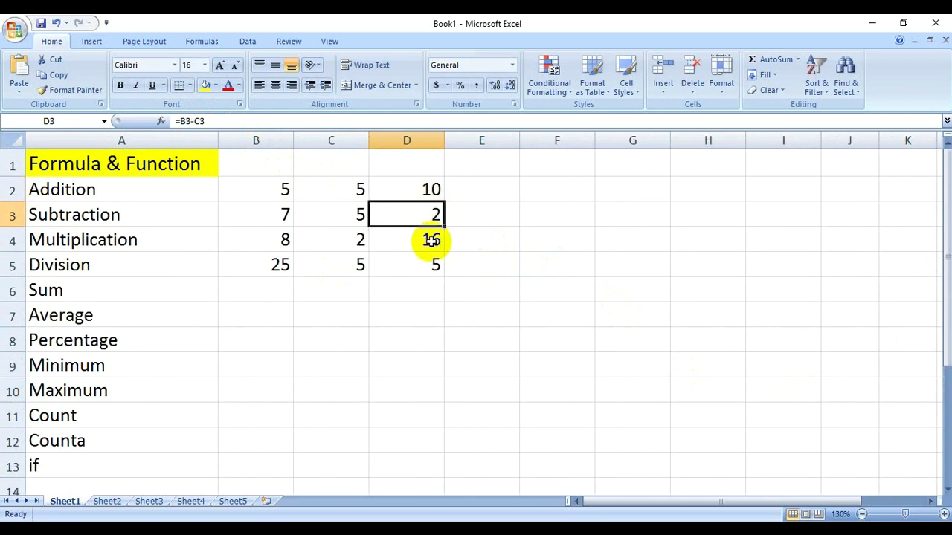
{"action": "left_click", "coordinate": [425, 240]}
{"action": "left_click", "coordinate": [421, 264]}
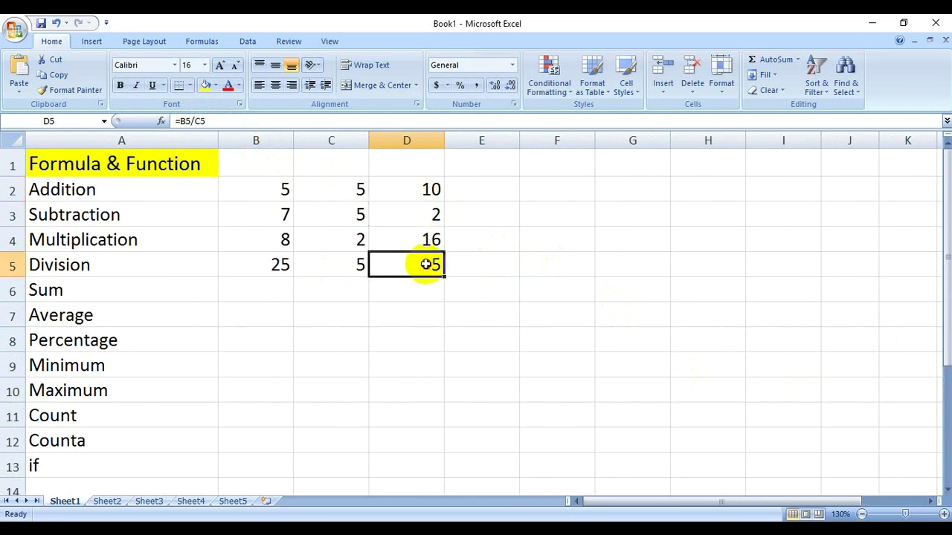
{"action": "left_click", "coordinate": [248, 298]}
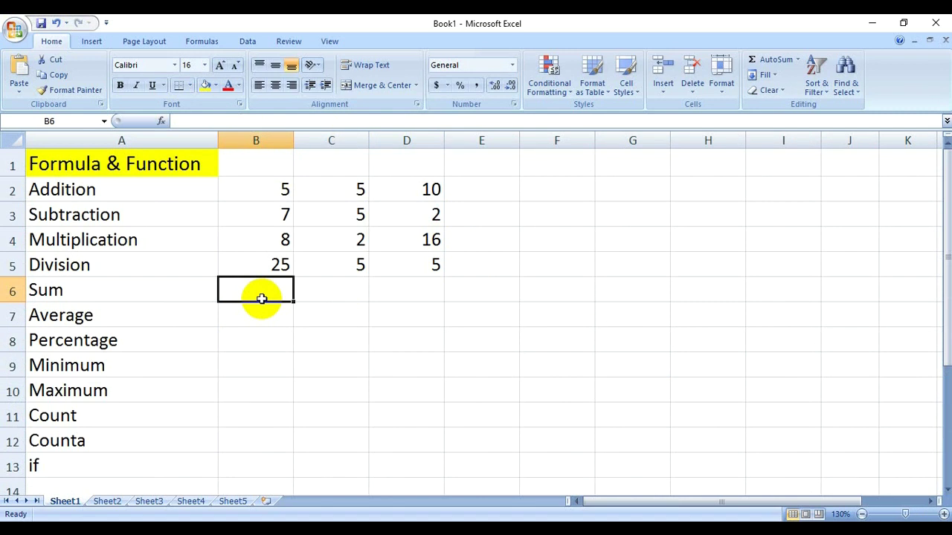
{"action": "left_click_drag", "start_coordinate": [274, 188], "coordinate": [279, 264]}
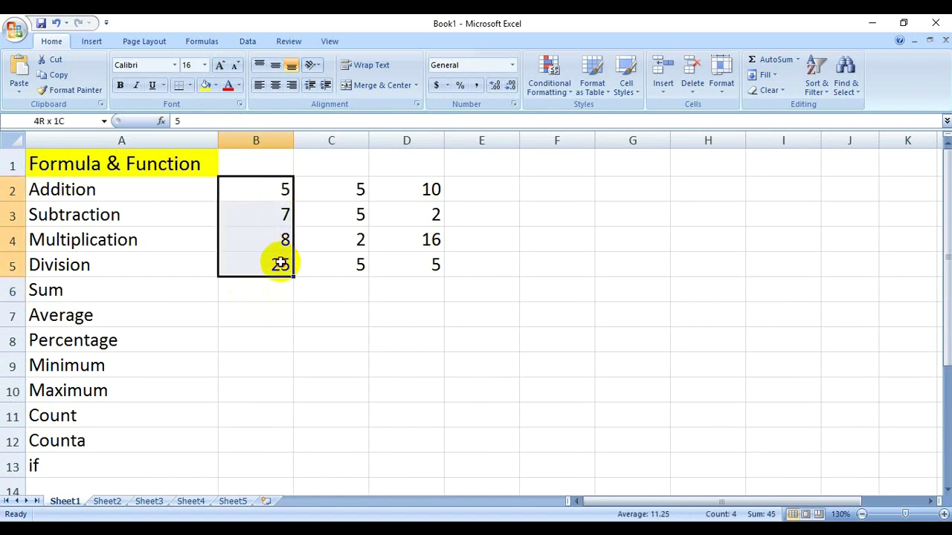
{"action": "left_click", "coordinate": [269, 296]}
{"action": "left_click", "coordinate": [281, 189]}
{"action": "left_click", "coordinate": [282, 214]}
{"action": "left_click", "coordinate": [283, 239]}
{"action": "left_click", "coordinate": [283, 265]}
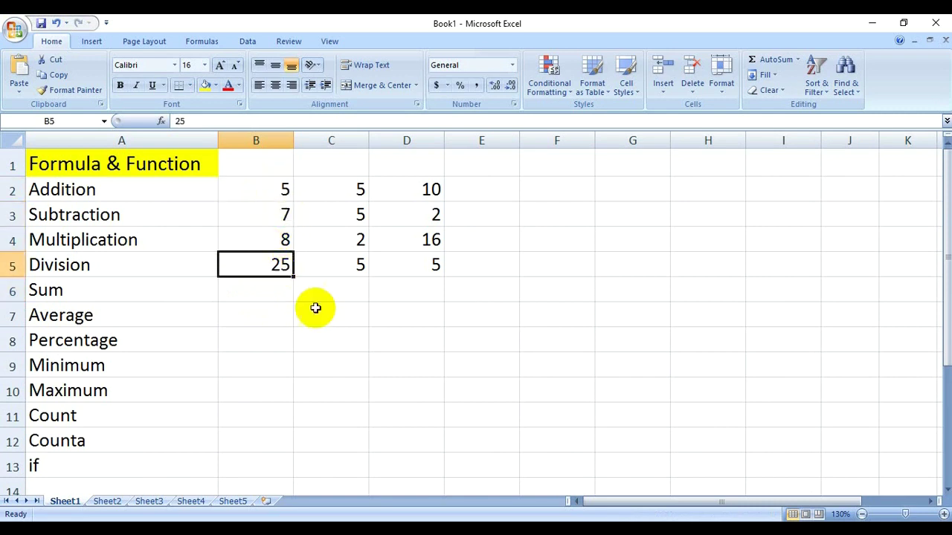
{"action": "left_click", "coordinate": [273, 290]}
{"action": "type", "text": "="}
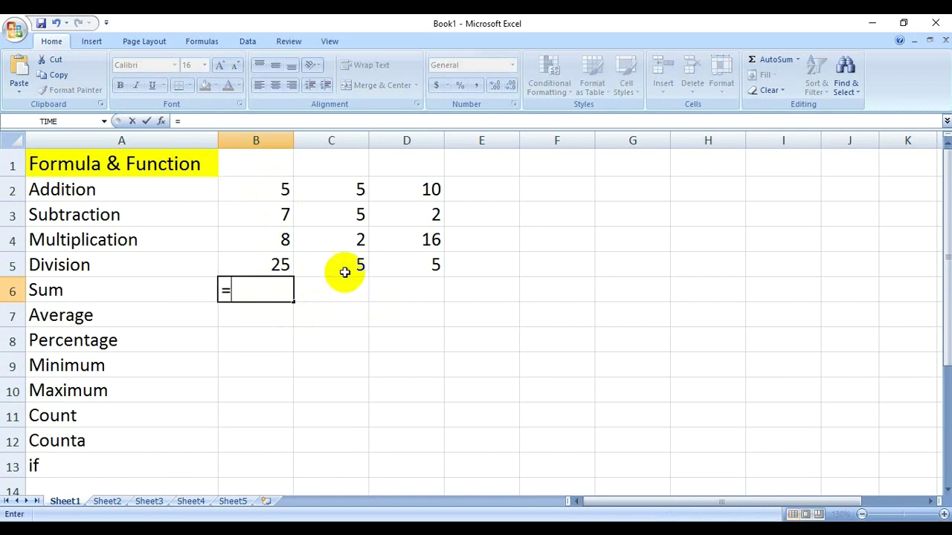
{"action": "left_click", "coordinate": [270, 189]}
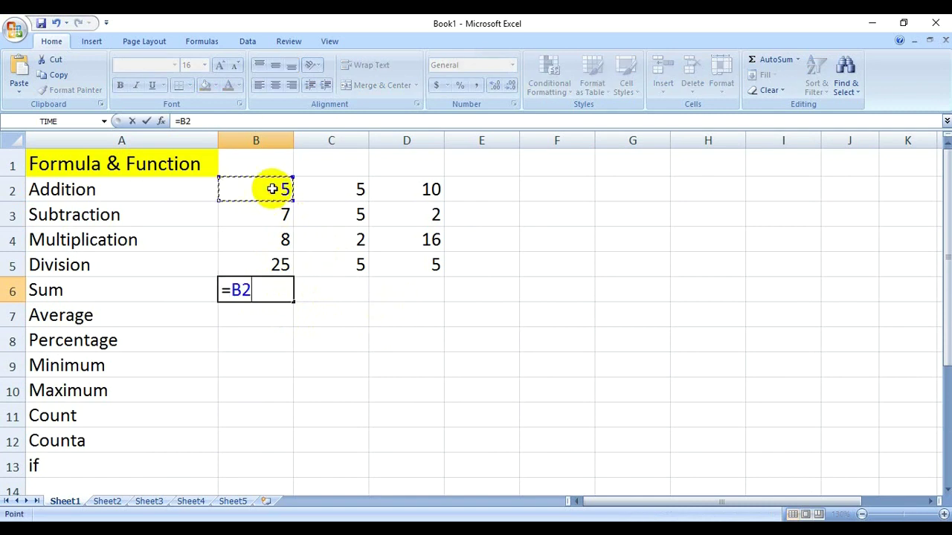
{"action": "type", "text": "+"}
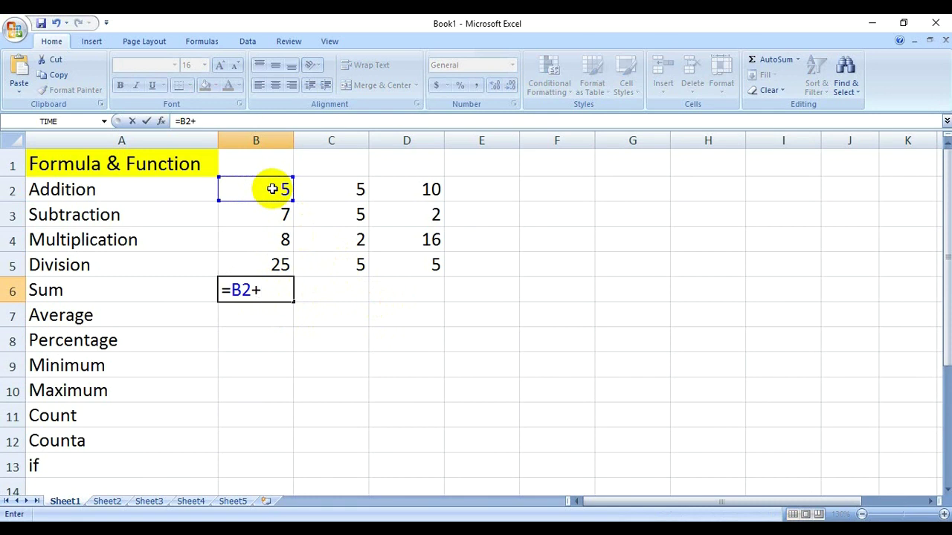
{"action": "left_click", "coordinate": [273, 213]}
{"action": "type", "text": "+"}
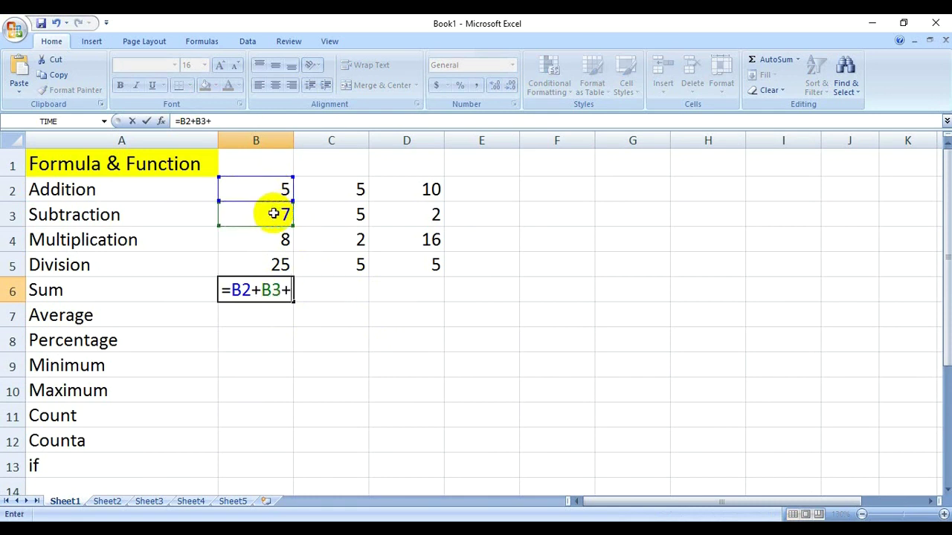
{"action": "left_click", "coordinate": [270, 238]}
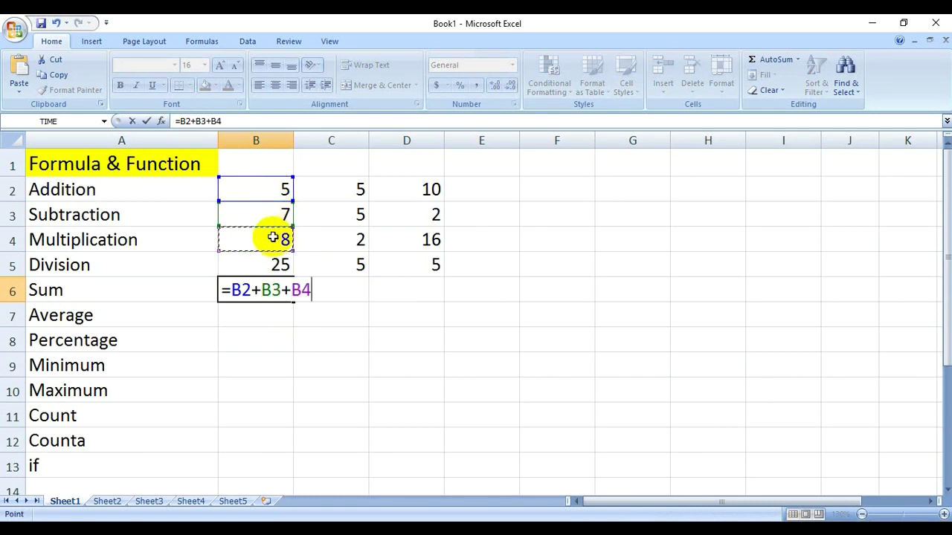
{"action": "type", "text": "+"}
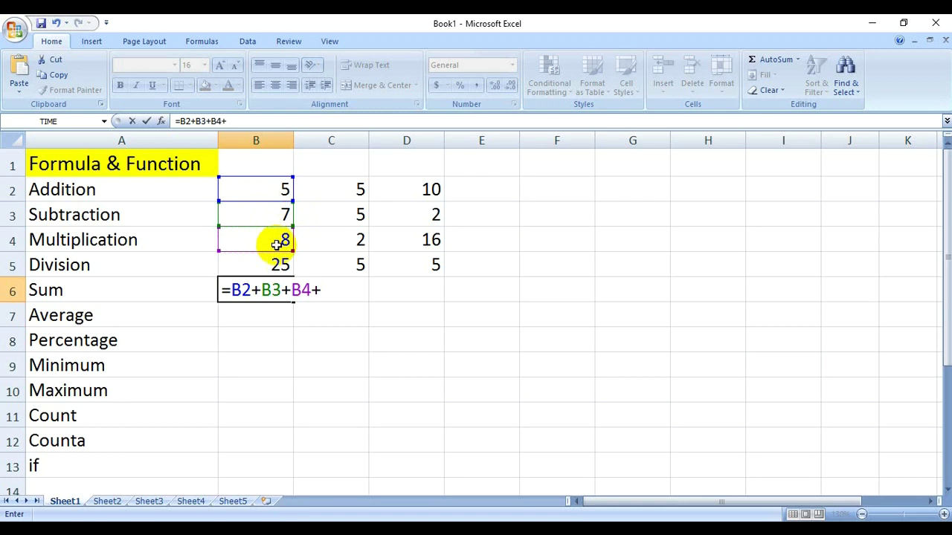
{"action": "left_click", "coordinate": [264, 265]}
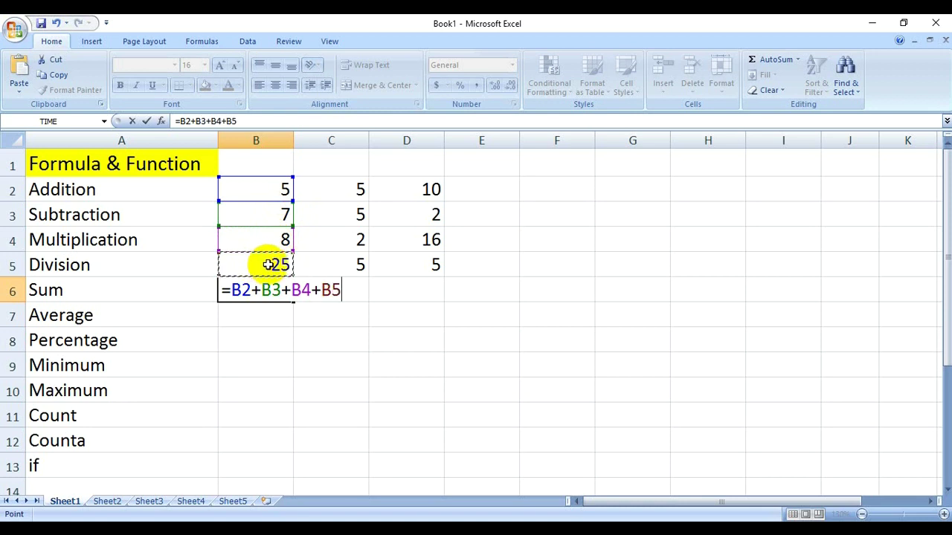
{"action": "key", "text": "Return"}
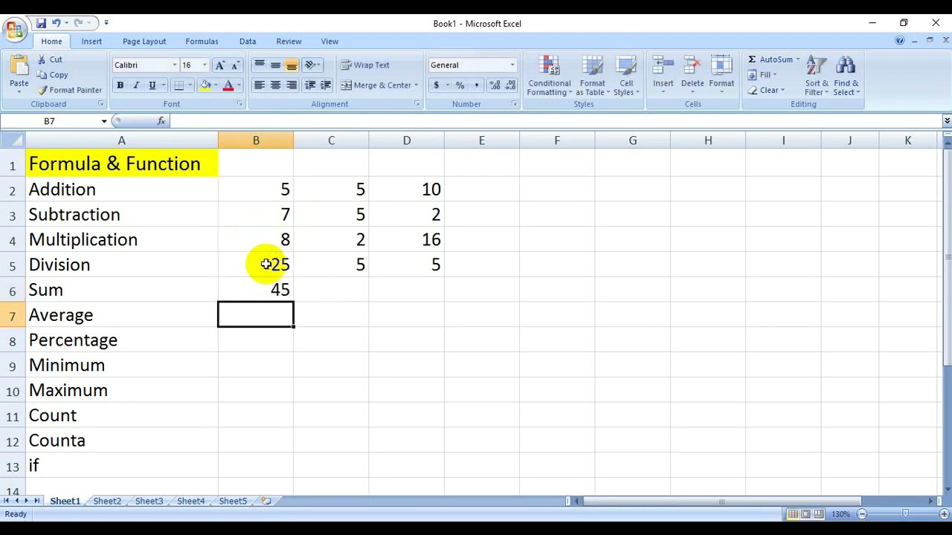
{"action": "left_click", "coordinate": [269, 285]}
{"action": "key", "text": "Delete"}
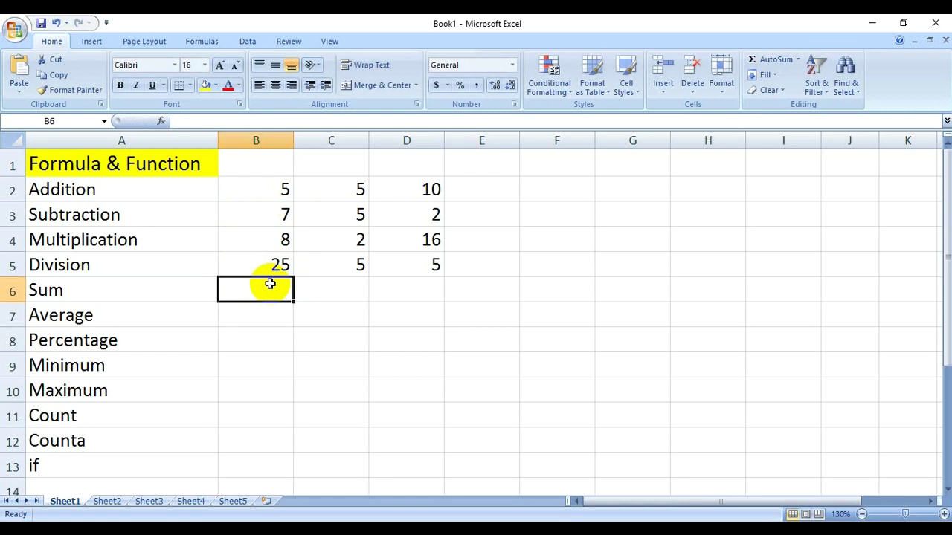
{"action": "type", "text": "=sum("}
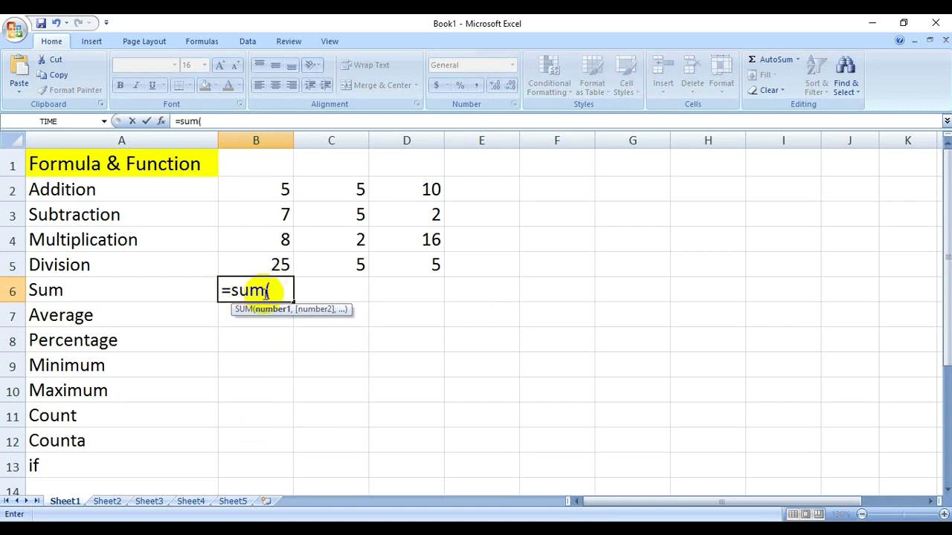
- Finish a SUM of B2:B5 in B6, then reselect B6
{"action": "left_click_drag", "start_coordinate": [278, 187], "coordinate": [280, 261]}
{"action": "key", "text": "Return"}
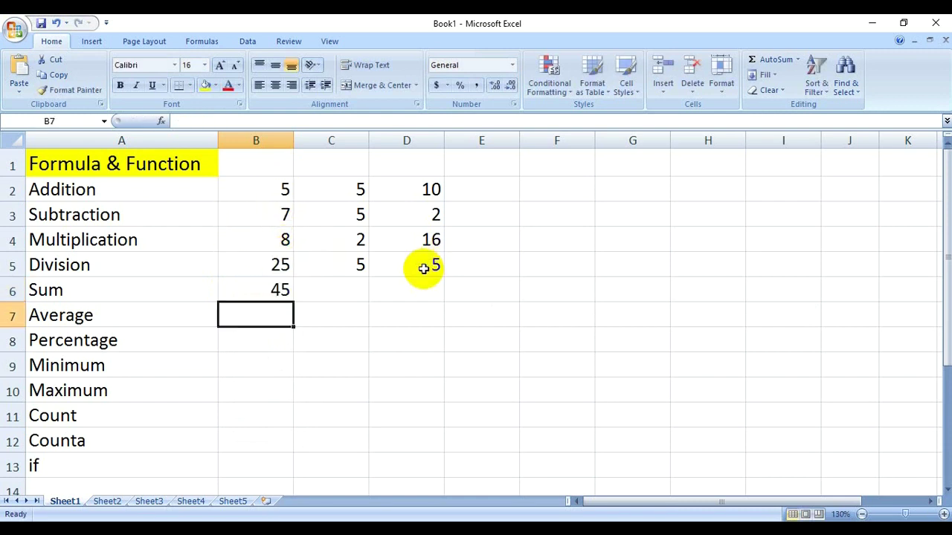
{"action": "left_click", "coordinate": [274, 289]}
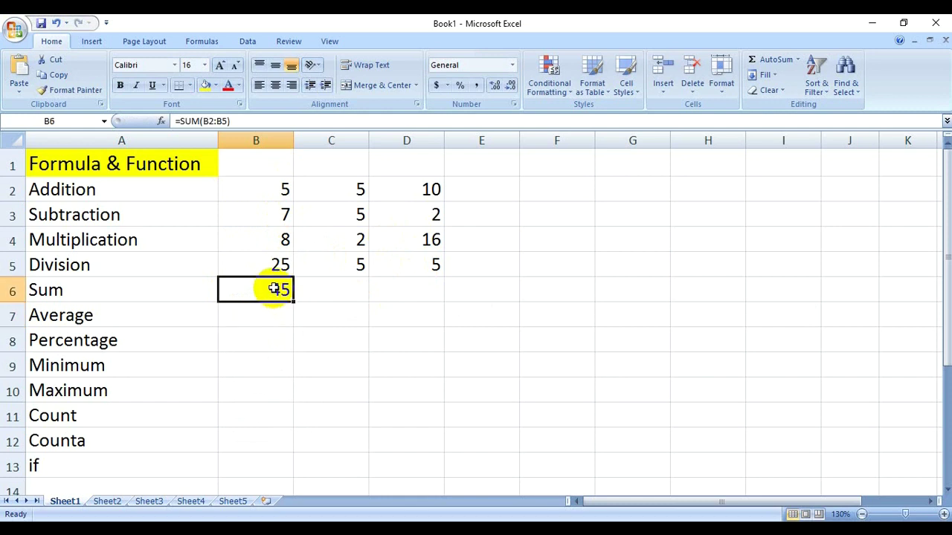
- Re-enter B6 as =SUM(B2:B5,C2:C5,D2:D5), totalling 95
{"action": "type", "text": "="}
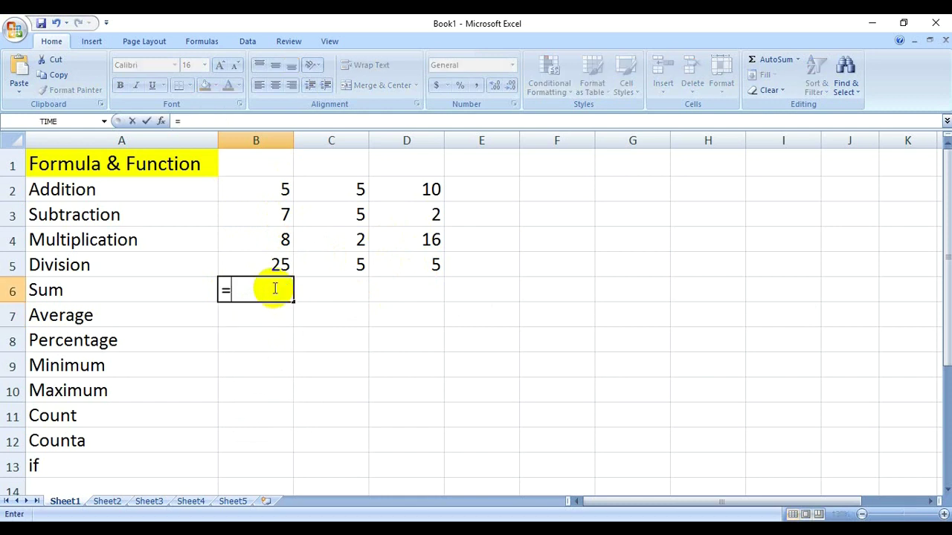
{"action": "type", "text": "sum*"}
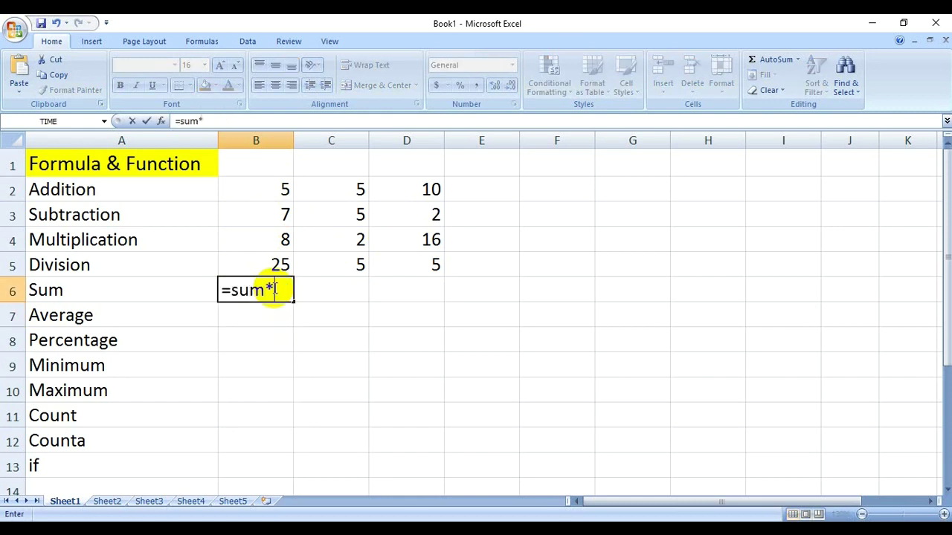
{"action": "key", "text": "BackSpace"}
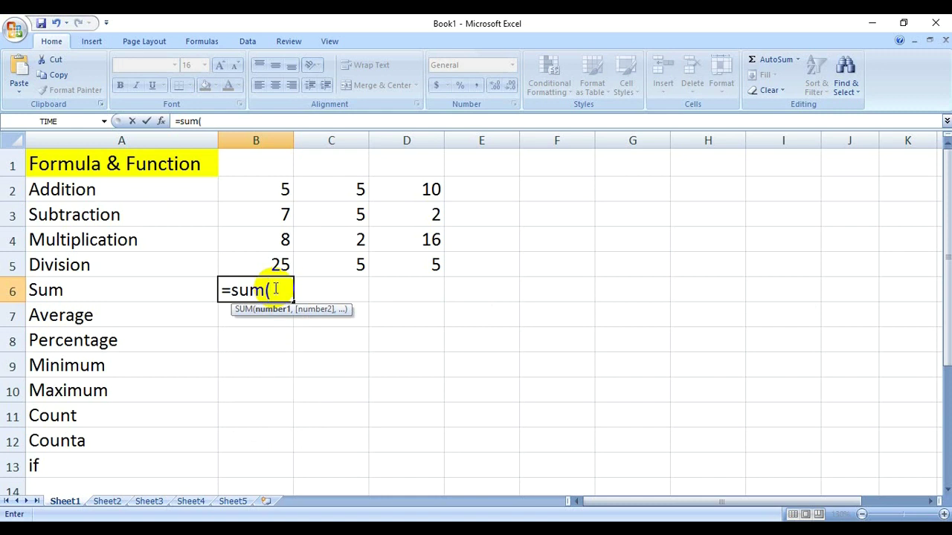
{"action": "mouse_move", "coordinate": [263, 188]}
{"action": "left_mouse_down"}
{"action": "mouse_move", "coordinate": [277, 260]}
{"action": "mouse_move", "coordinate": [281, 252]}
{"action": "left_mouse_up"}
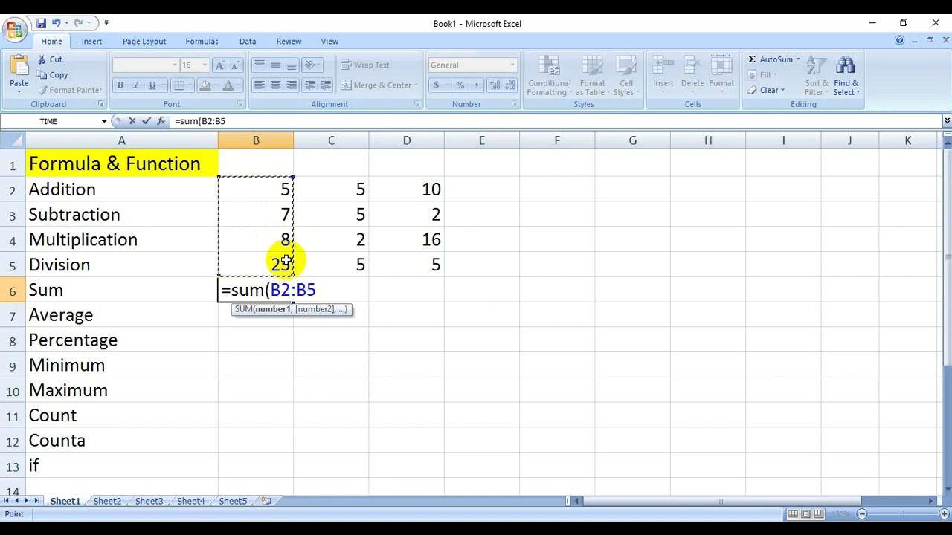
{"action": "type", "text": ","}
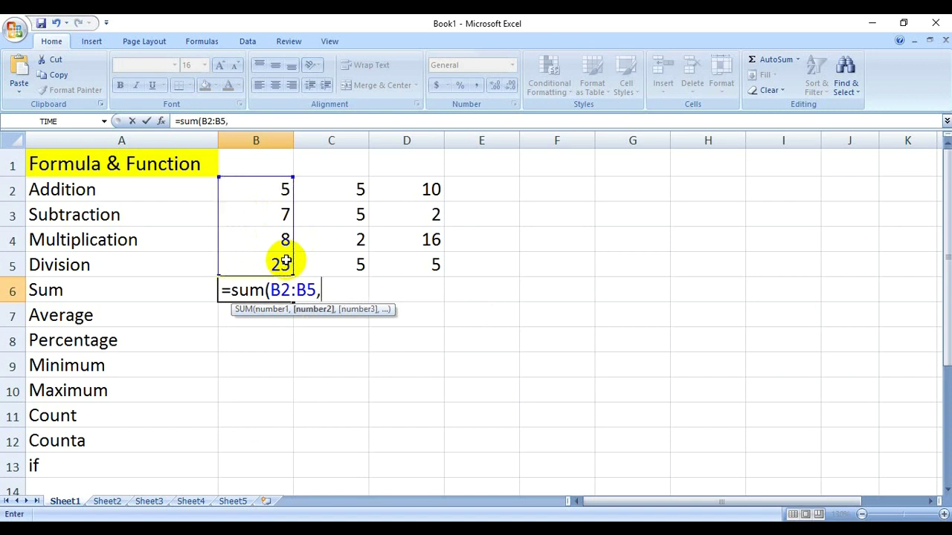
{"action": "left_click_drag", "start_coordinate": [349, 189], "coordinate": [357, 262]}
{"action": "type", "text": ","}
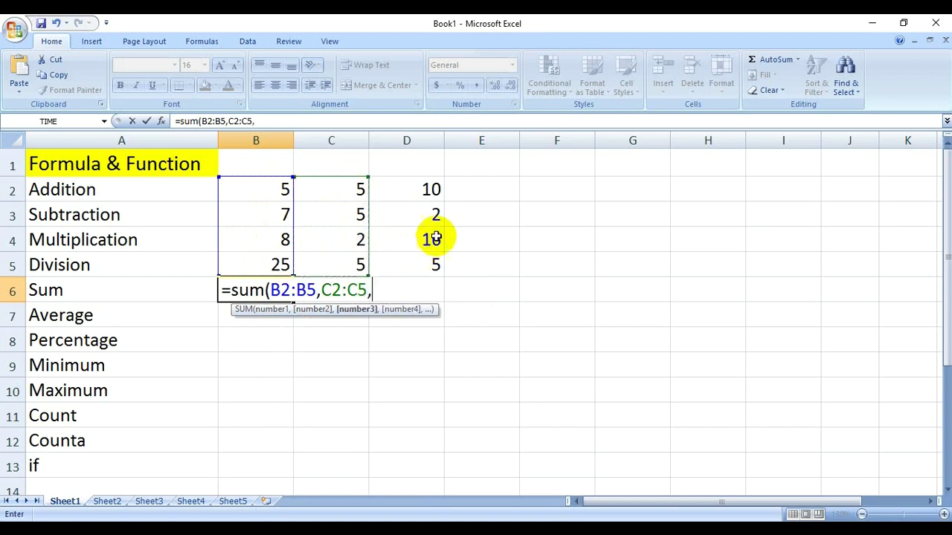
{"action": "left_click_drag", "start_coordinate": [425, 188], "coordinate": [420, 264]}
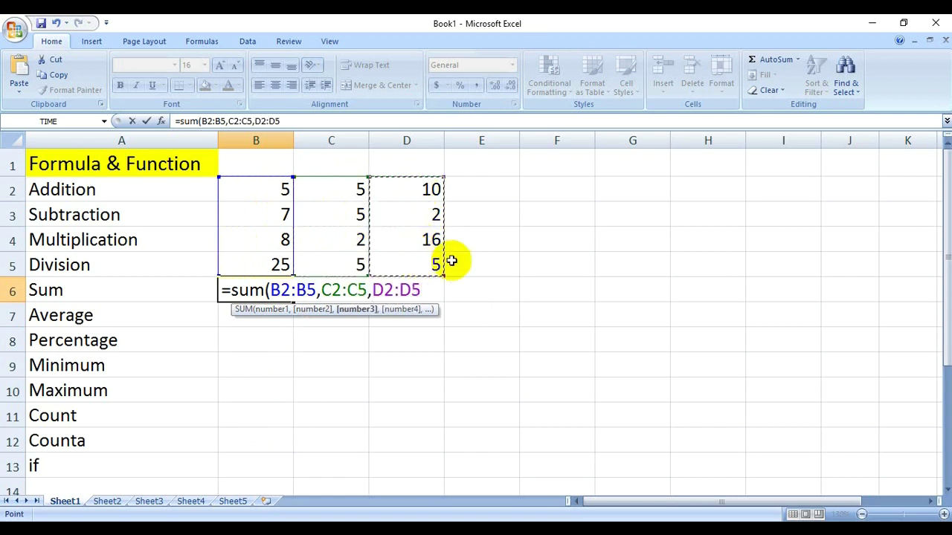
{"action": "key", "text": "Return"}
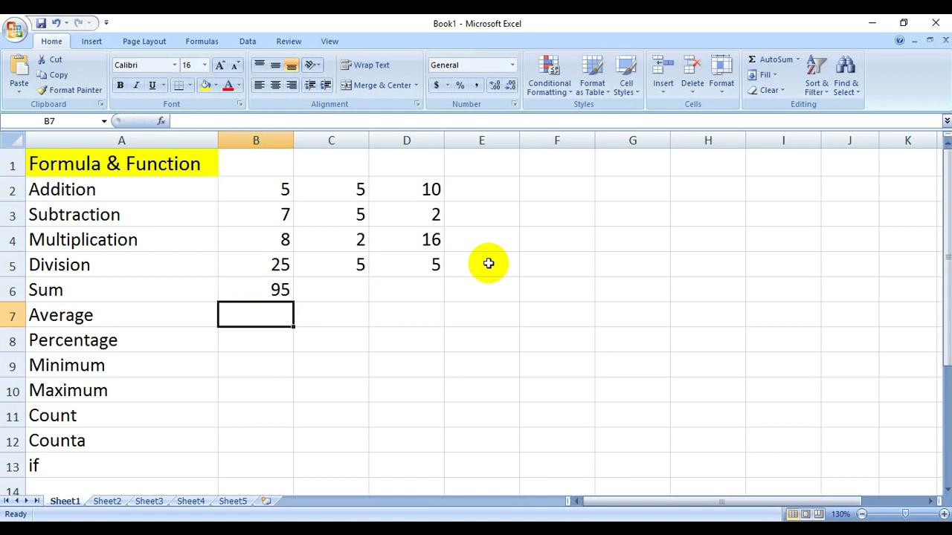
{"action": "left_click", "coordinate": [272, 291]}
- Enter a mixed-range sum in B6, =sum(B2,C3:C5,D2:D3), giving 29
{"action": "key", "text": "Delete"}
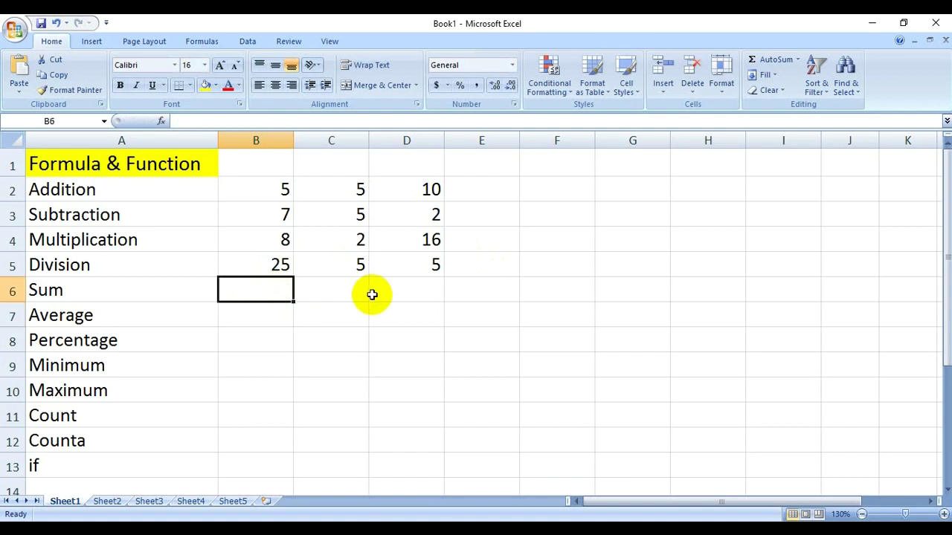
{"action": "type", "text": "=sum"}
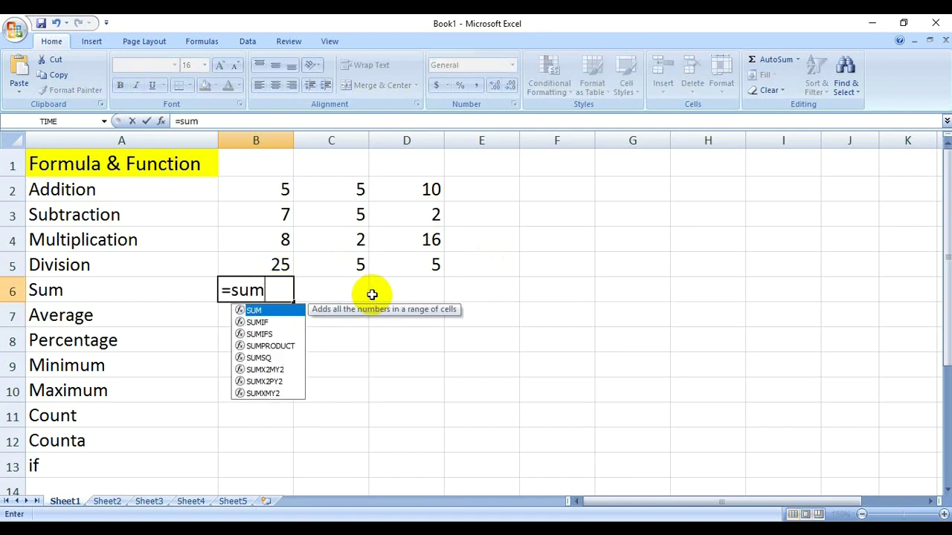
{"action": "type", "text": "("}
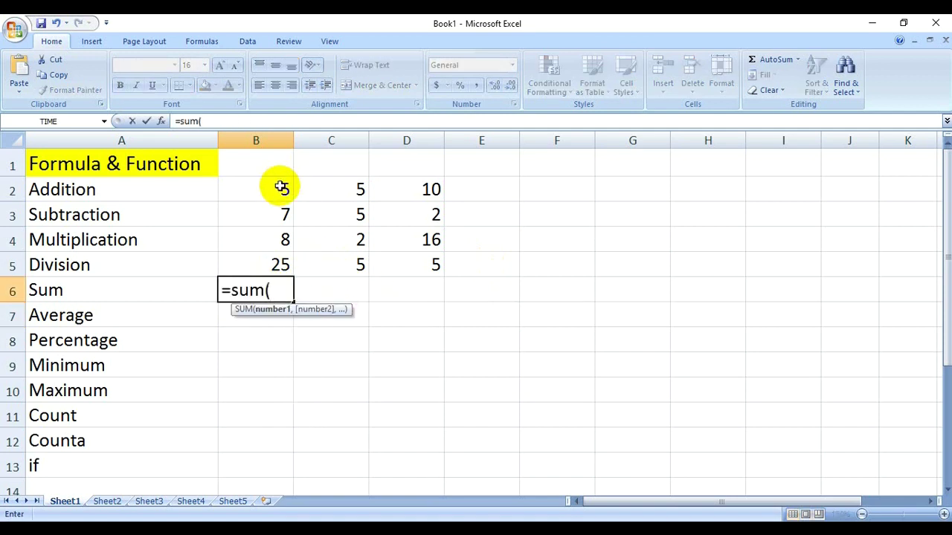
{"action": "left_click", "coordinate": [281, 187]}
{"action": "type", "text": ","}
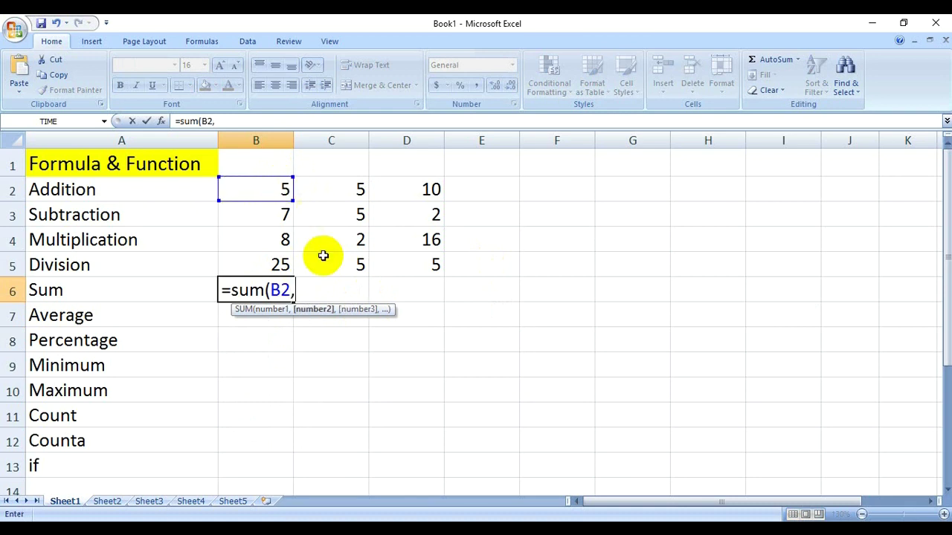
{"action": "left_click_drag", "start_coordinate": [340, 216], "coordinate": [357, 256]}
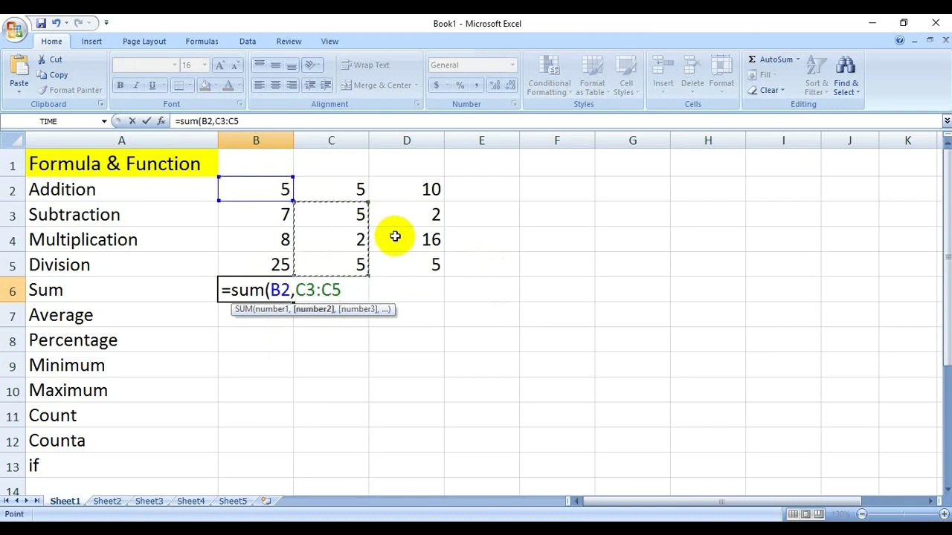
{"action": "type", "text": ","}
{"action": "left_click_drag", "start_coordinate": [422, 190], "coordinate": [430, 215]}
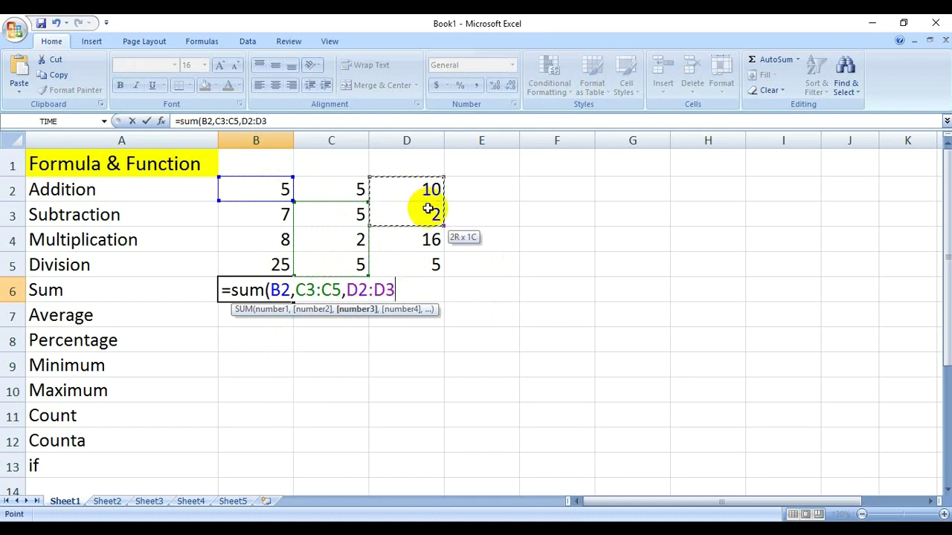
{"action": "type", "text": ")"}
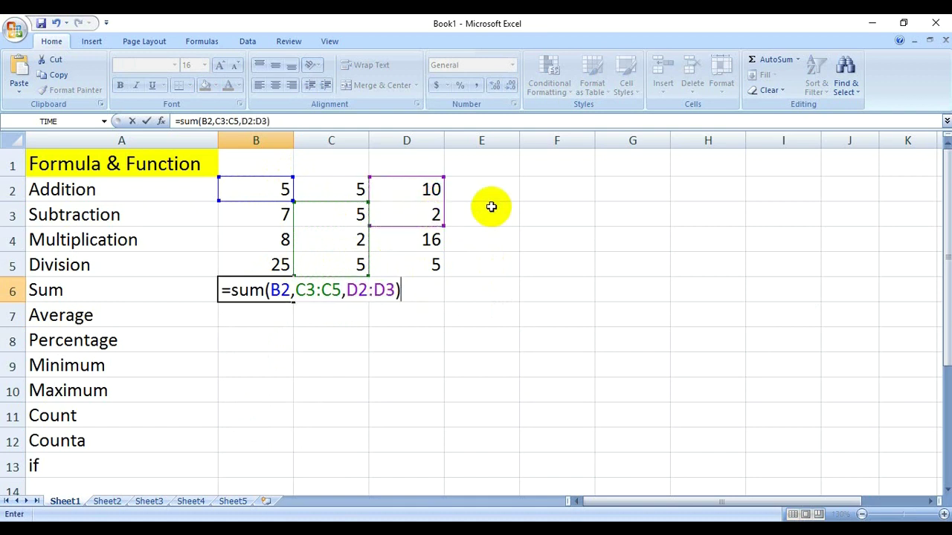
{"action": "key", "text": "Return"}
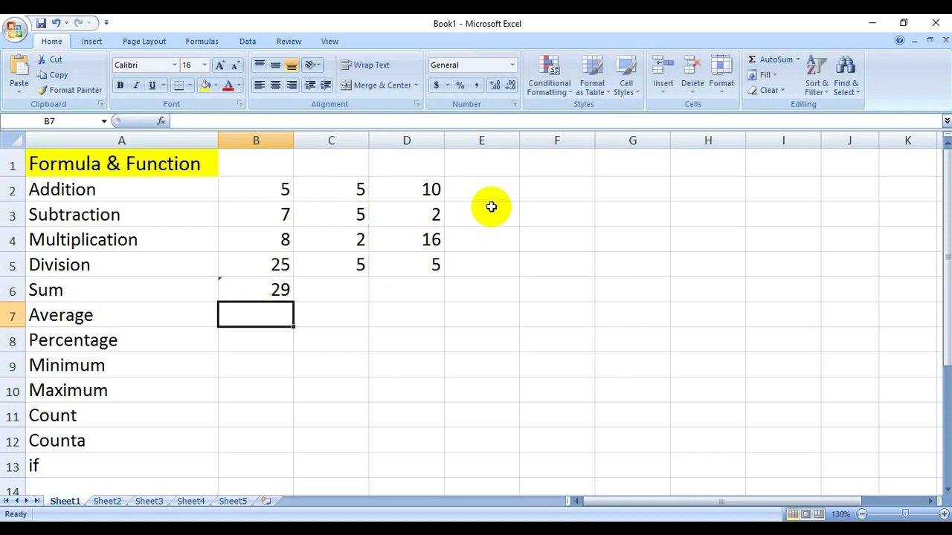
- Rewrite B6 as =sum(B2:B5) to total column B as 45
{"action": "left_click", "coordinate": [262, 285]}
{"action": "type", "text": "="}
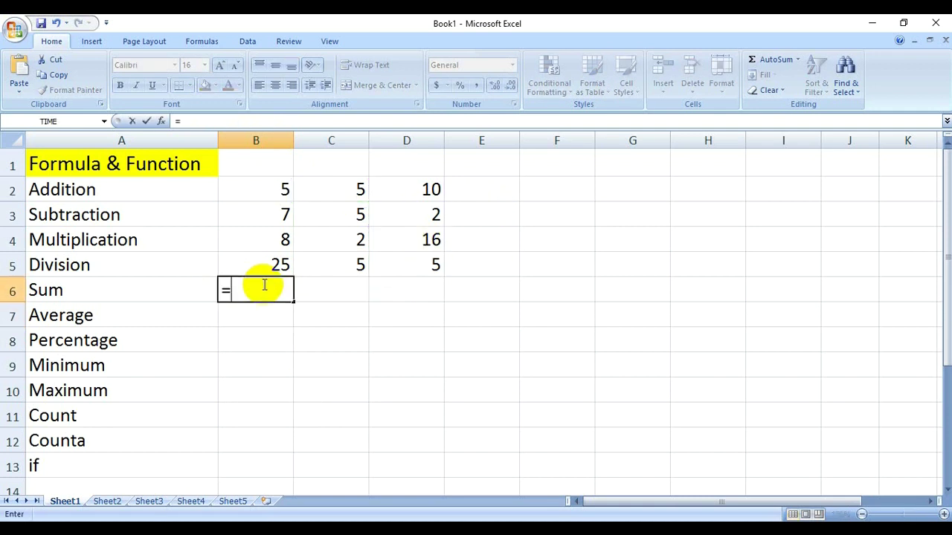
{"action": "type", "text": "sum"}
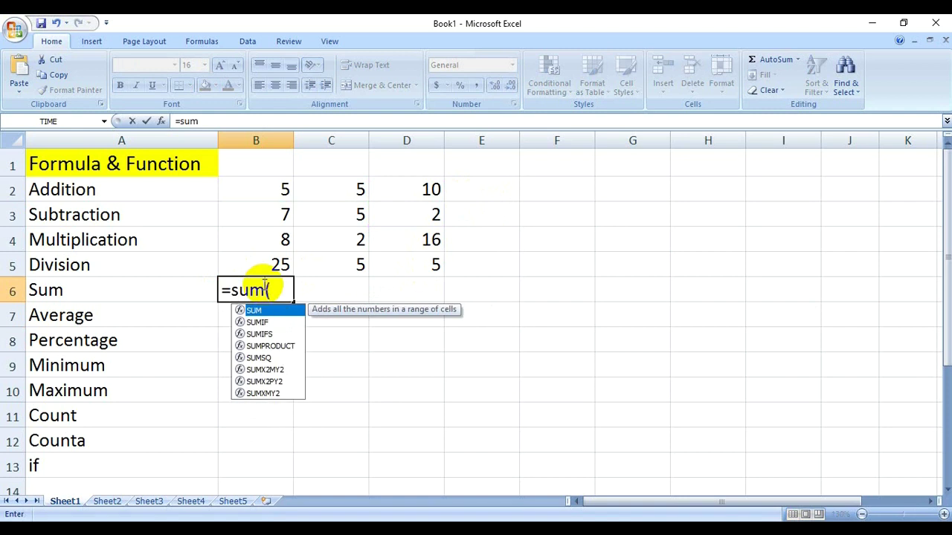
{"action": "type", "text": "("}
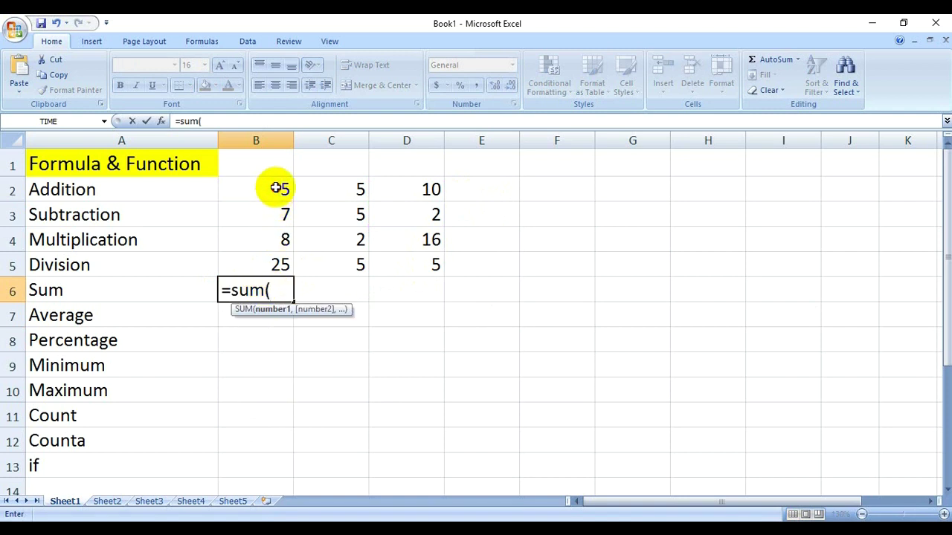
{"action": "left_click_drag", "start_coordinate": [275, 188], "coordinate": [280, 261]}
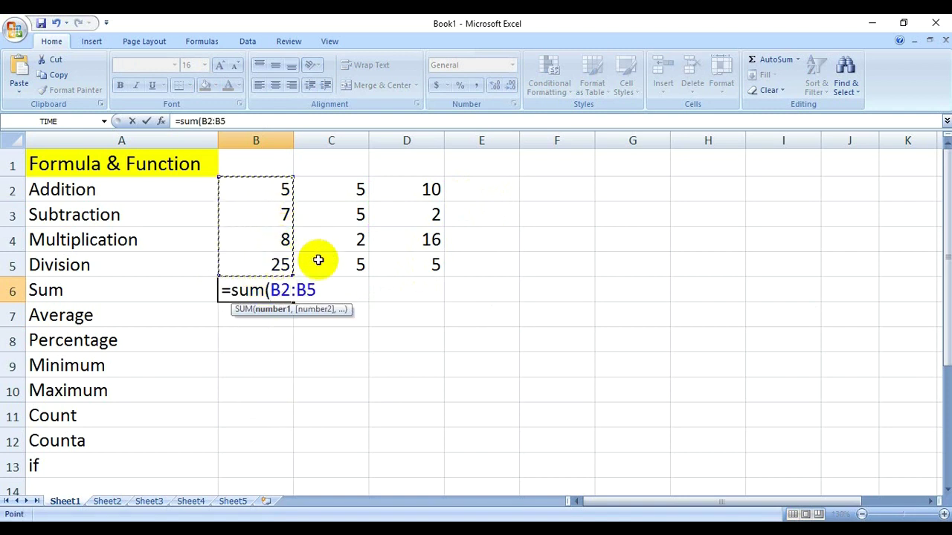
{"action": "key", "text": "Return"}
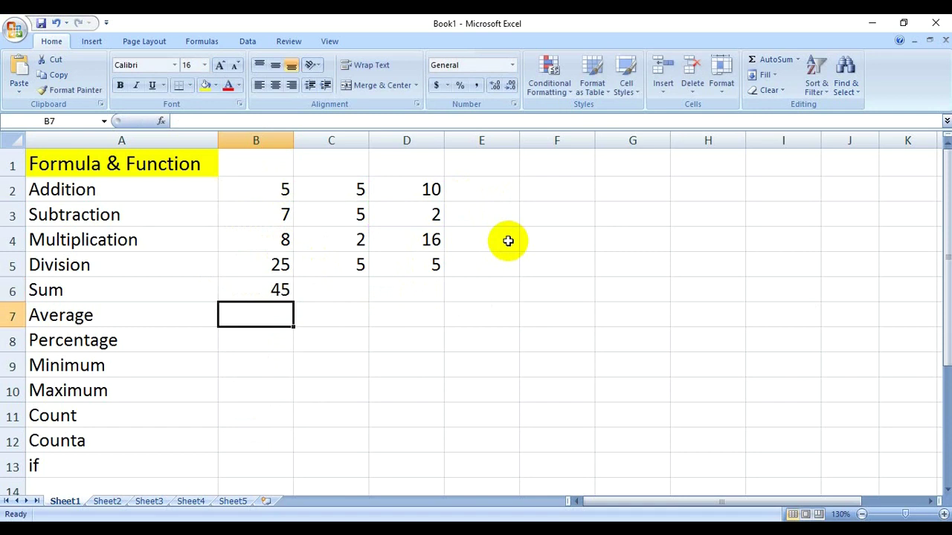
- Enter 20, 24, 54 and 70 across B7:E7
{"action": "type", "text": "20"}
{"action": "key", "text": "Tab"}
{"action": "type", "text": "24"}
{"action": "key", "text": "Tab"}
{"action": "type", "text": "54"}
{"action": "key", "text": "Tab"}
{"action": "type", "text": "7"}
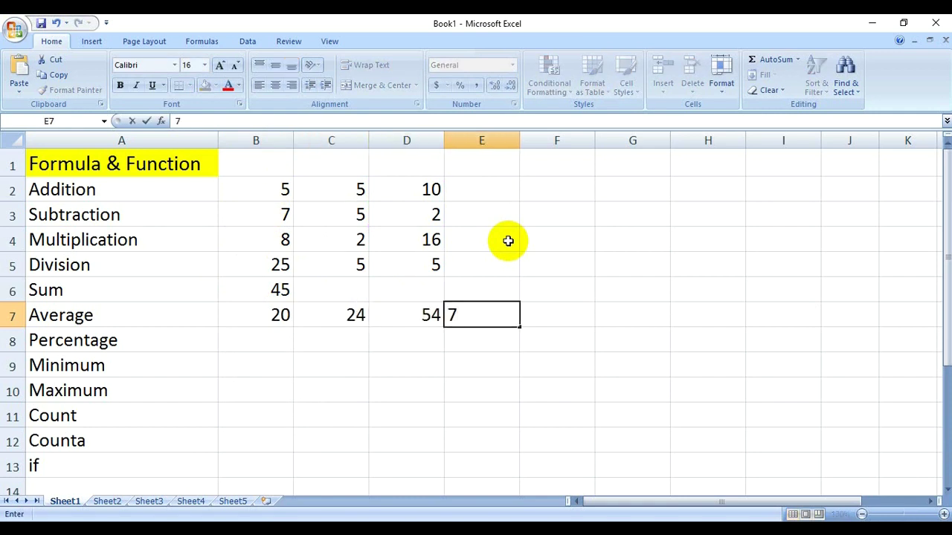
{"action": "type", "text": "0"}
{"action": "key", "text": "Tab"}
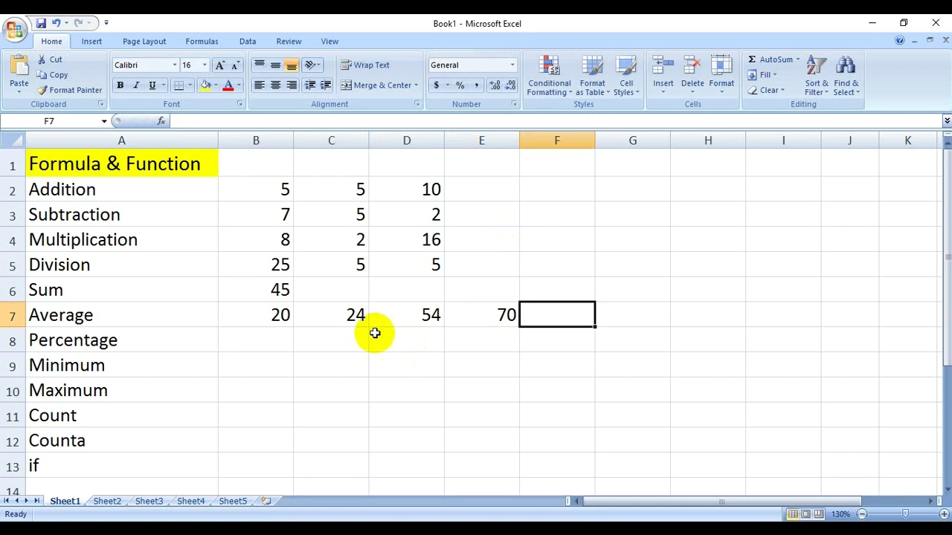
- Enter =average(B7:E7) in F7, giving 42
{"action": "left_click", "coordinate": [276, 316]}
{"action": "left_click", "coordinate": [359, 316]}
{"action": "left_click", "coordinate": [424, 318]}
{"action": "left_click", "coordinate": [508, 315]}
{"action": "left_click_drag", "start_coordinate": [283, 315], "coordinate": [483, 321]}
{"action": "left_click", "coordinate": [562, 315]}
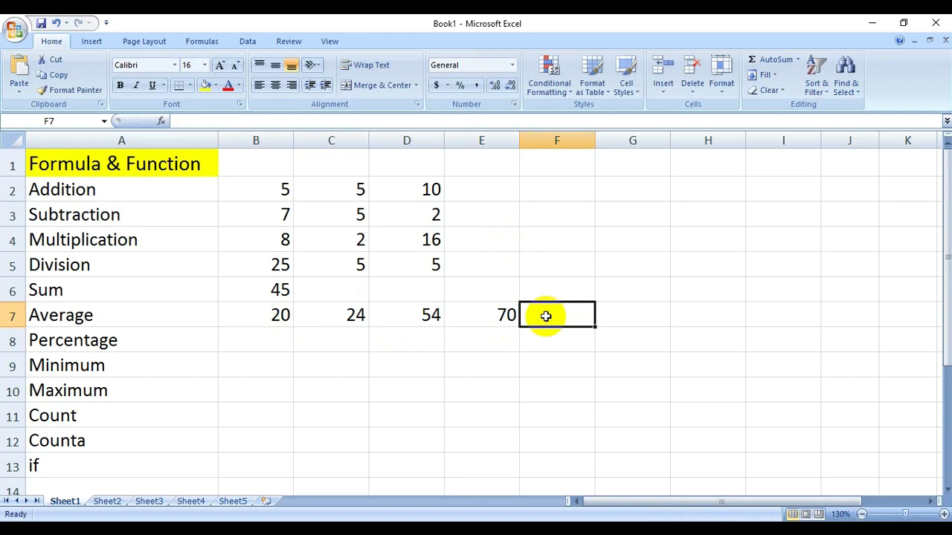
{"action": "type", "text": "="}
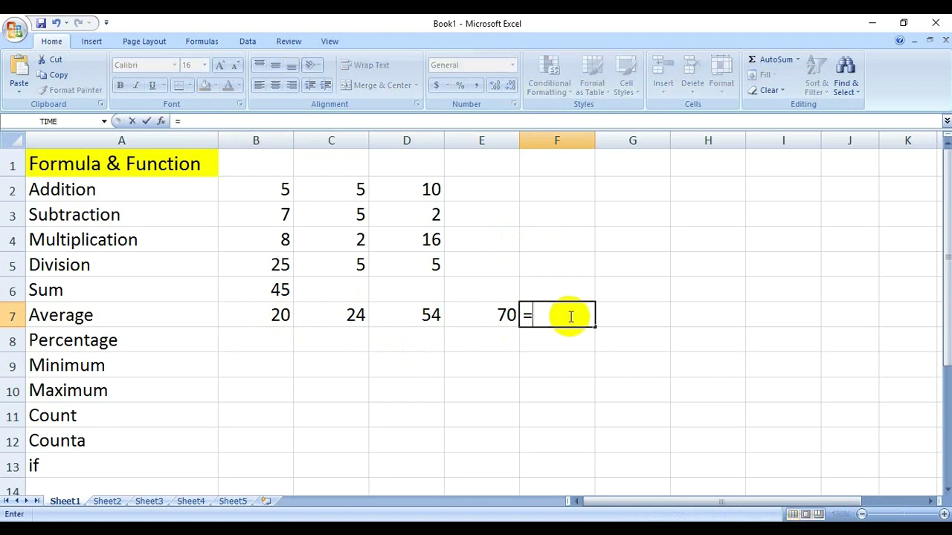
{"action": "type", "text": "avver"}
{"action": "key", "text": "BackSpace"}
{"action": "key", "text": "BackSpace"}
{"action": "key", "text": "BackSpace"}
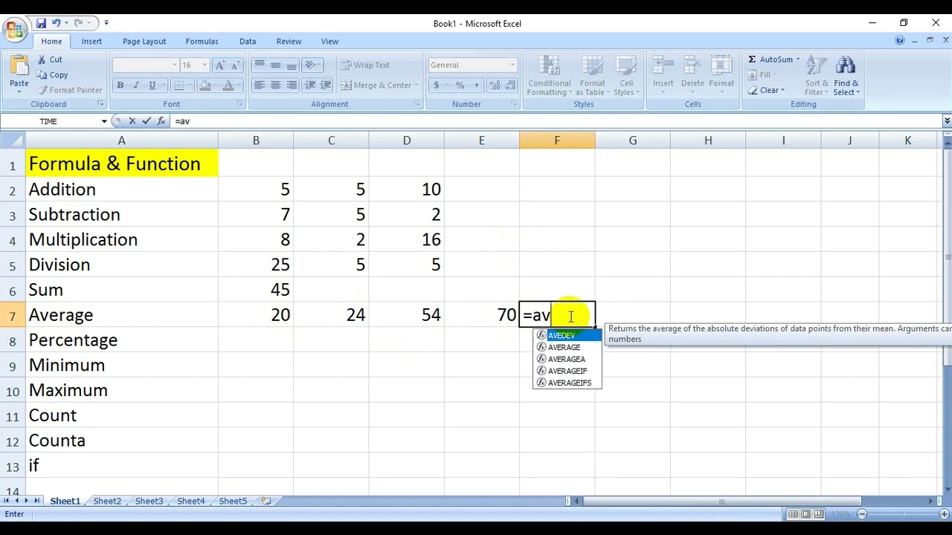
{"action": "type", "text": "erage("}
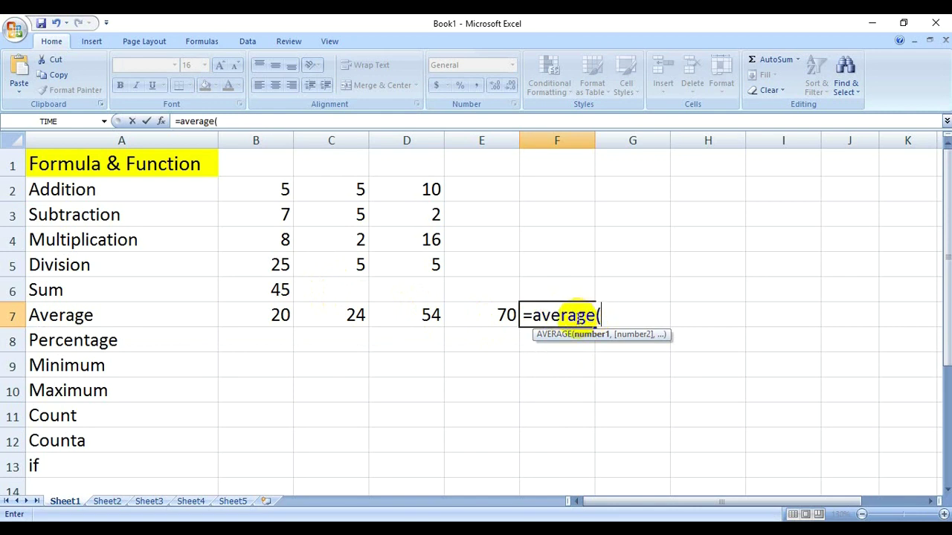
{"action": "left_click_drag", "start_coordinate": [272, 315], "coordinate": [475, 317]}
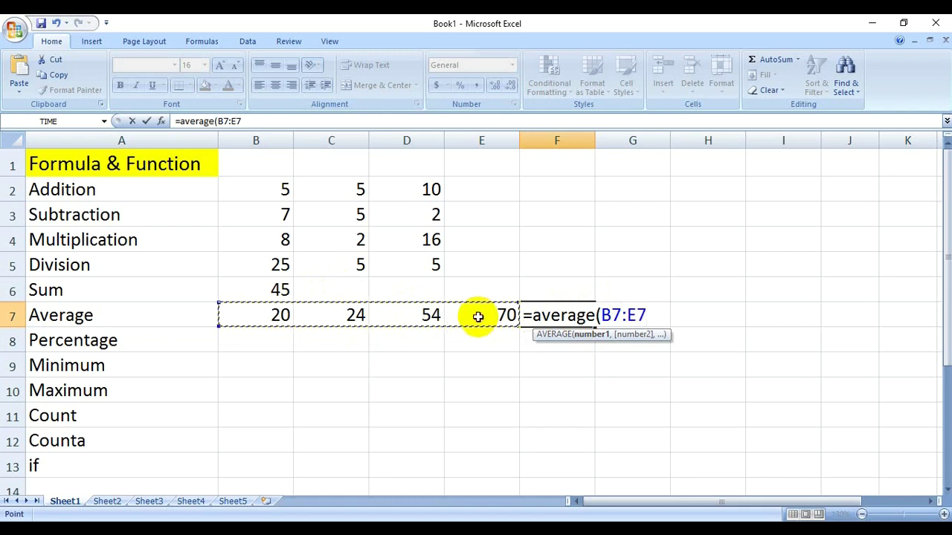
{"action": "key", "text": "Return"}
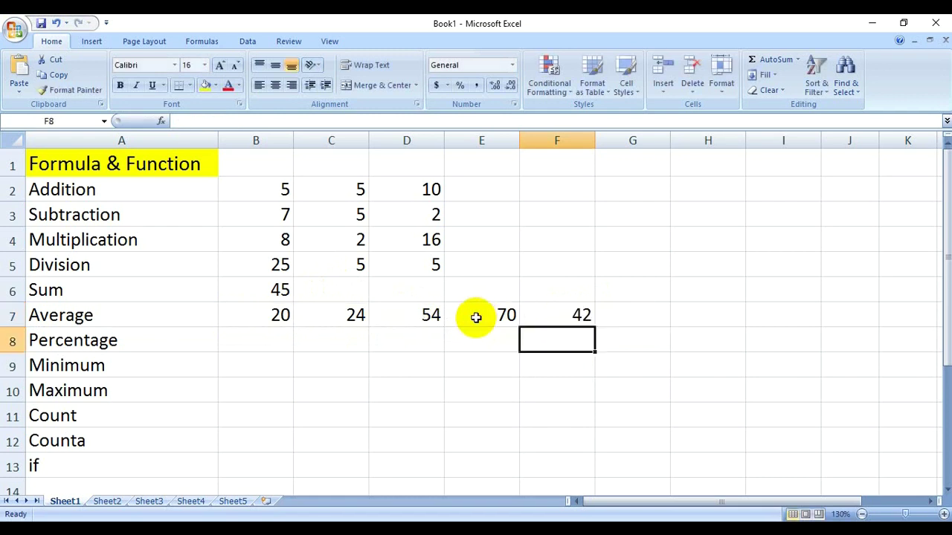
{"action": "left_click", "coordinate": [283, 316]}
{"action": "left_click", "coordinate": [357, 316]}
{"action": "left_click", "coordinate": [428, 315]}
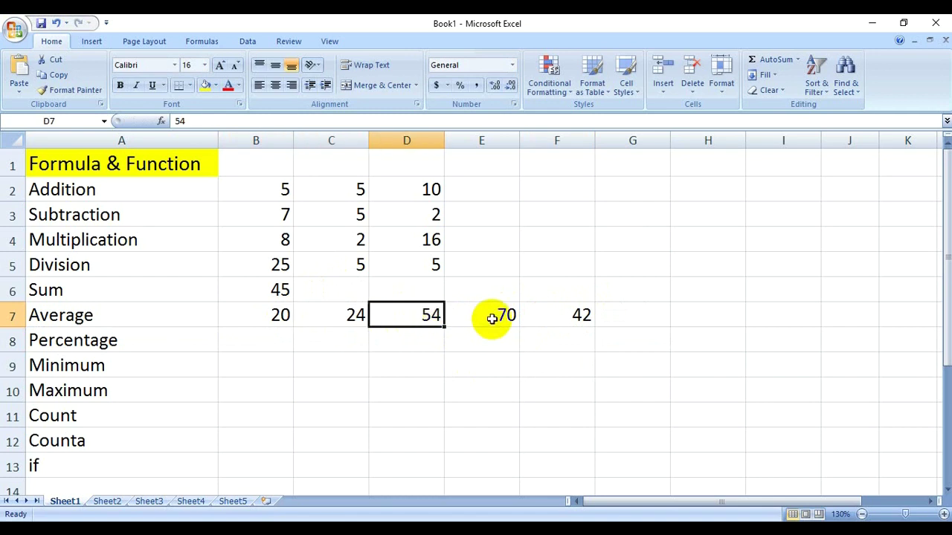
{"action": "left_click", "coordinate": [487, 318]}
{"action": "left_click", "coordinate": [581, 315]}
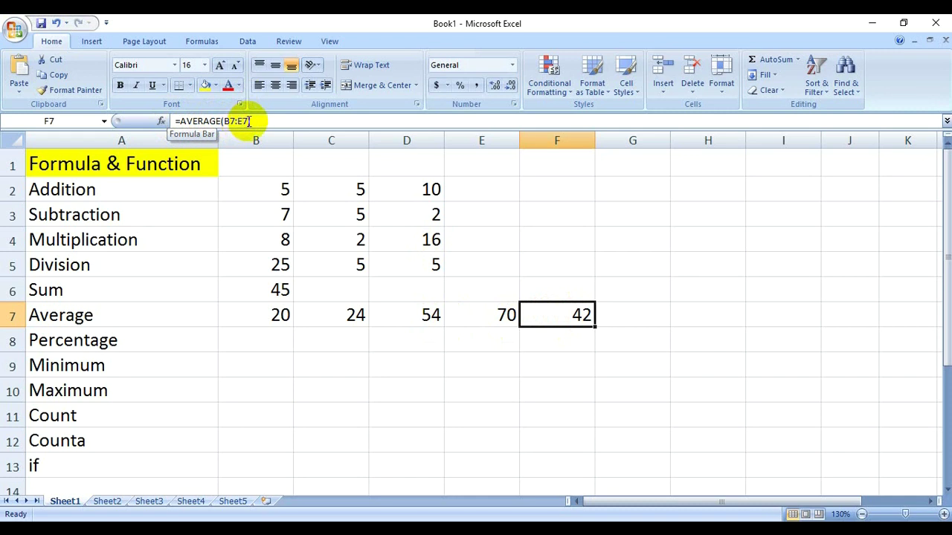
{"action": "key", "text": "Delete"}
{"action": "type", "text": "="}
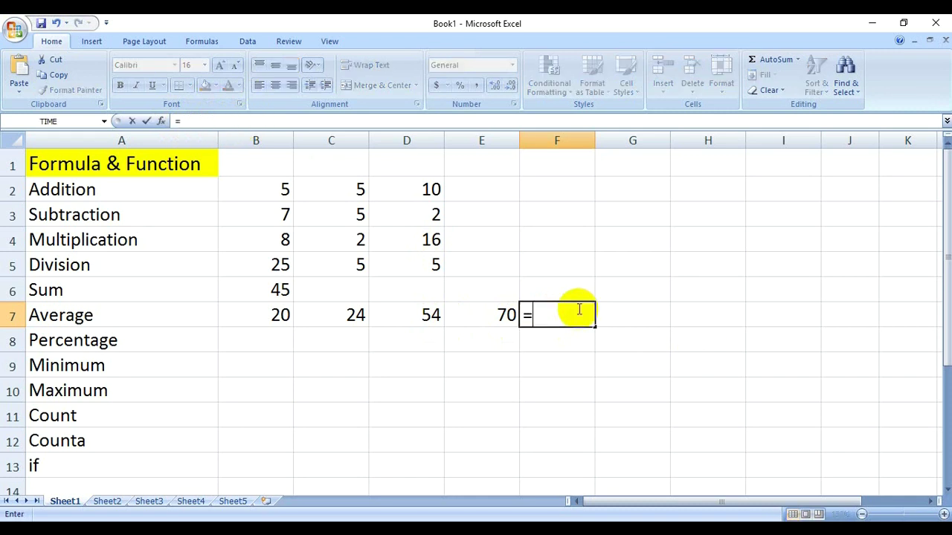
{"action": "type", "text": "average"}
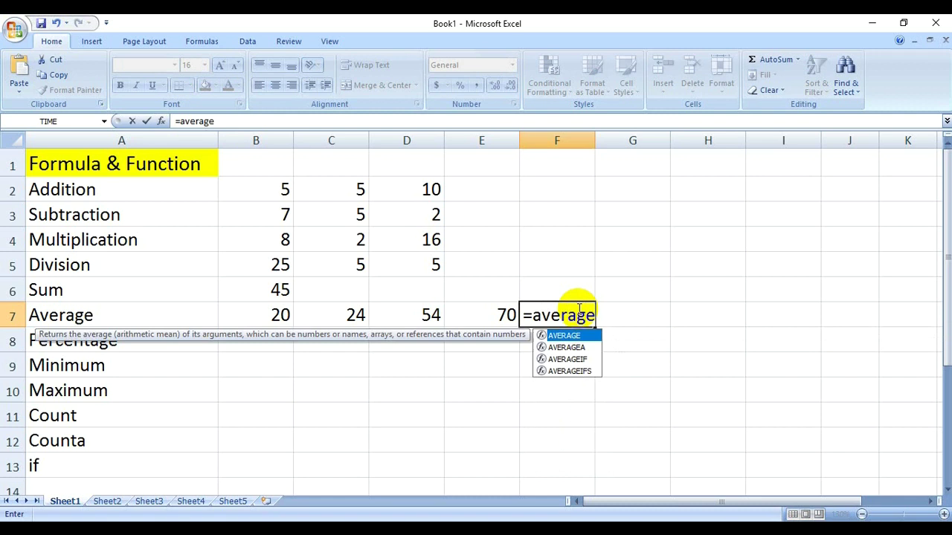
{"action": "type", "text": "("}
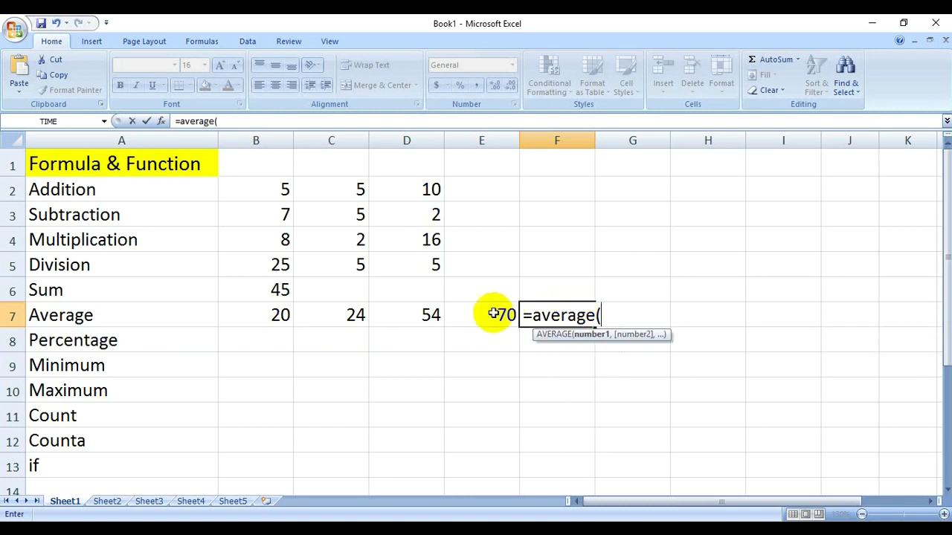
{"action": "left_click_drag", "start_coordinate": [258, 314], "coordinate": [487, 318]}
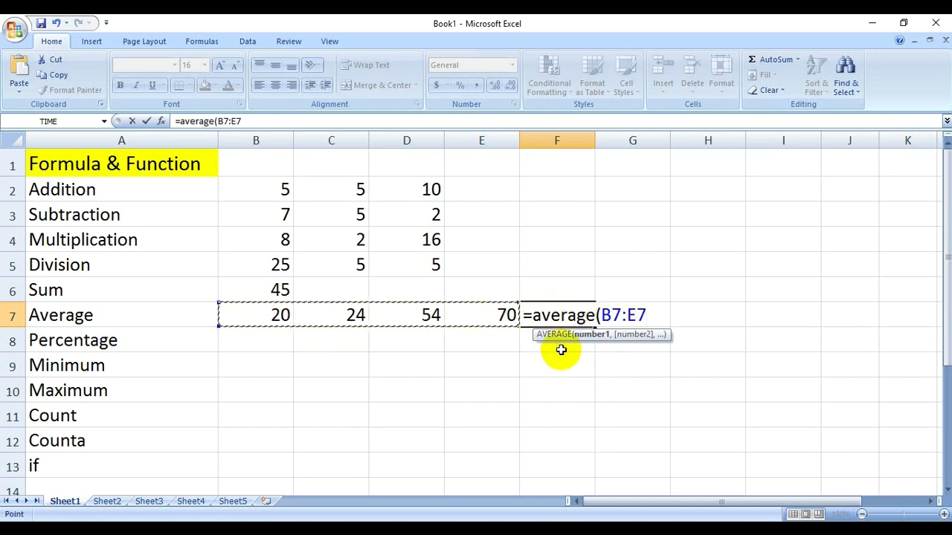
{"action": "key", "text": "Return"}
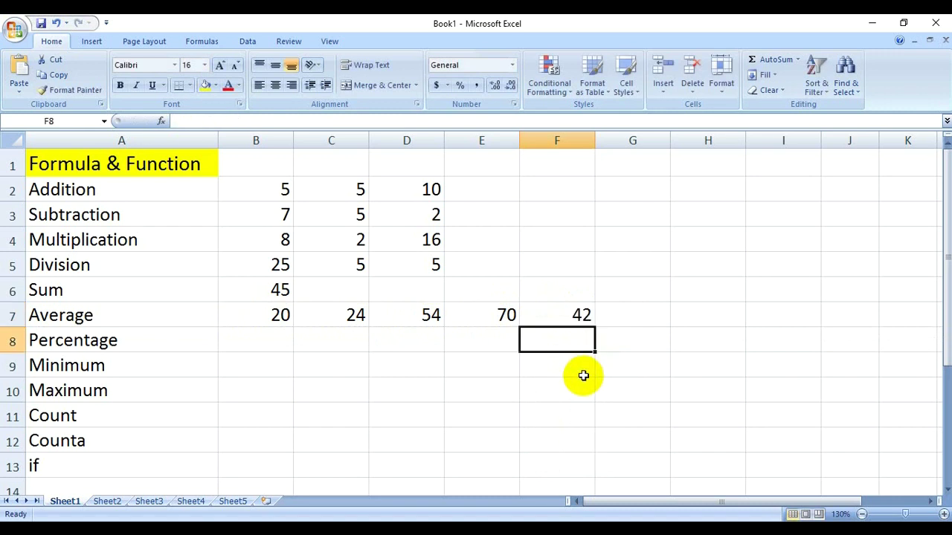
{"action": "left_click", "coordinate": [270, 339]}
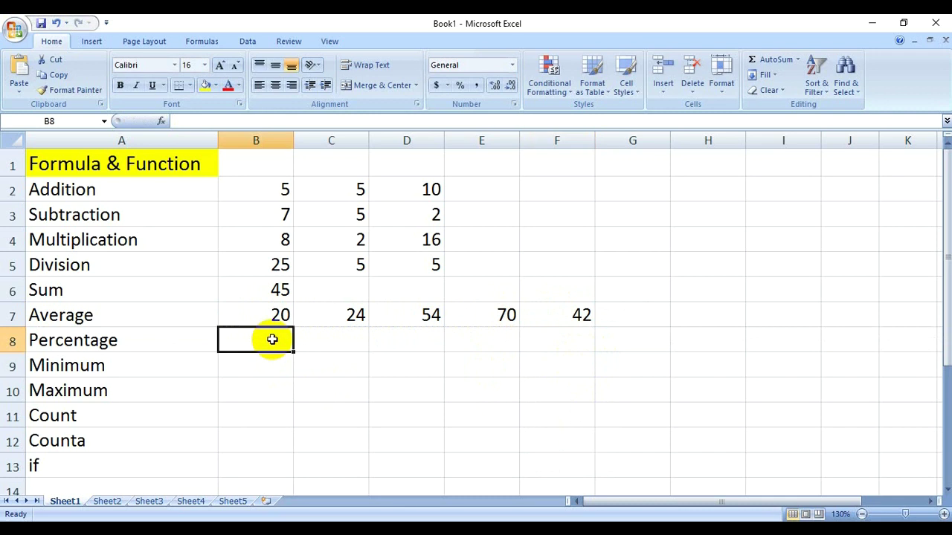
- Enter 123 in B8 on the Percentage row
{"action": "left_click", "coordinate": [81, 342]}
{"action": "left_click", "coordinate": [253, 340]}
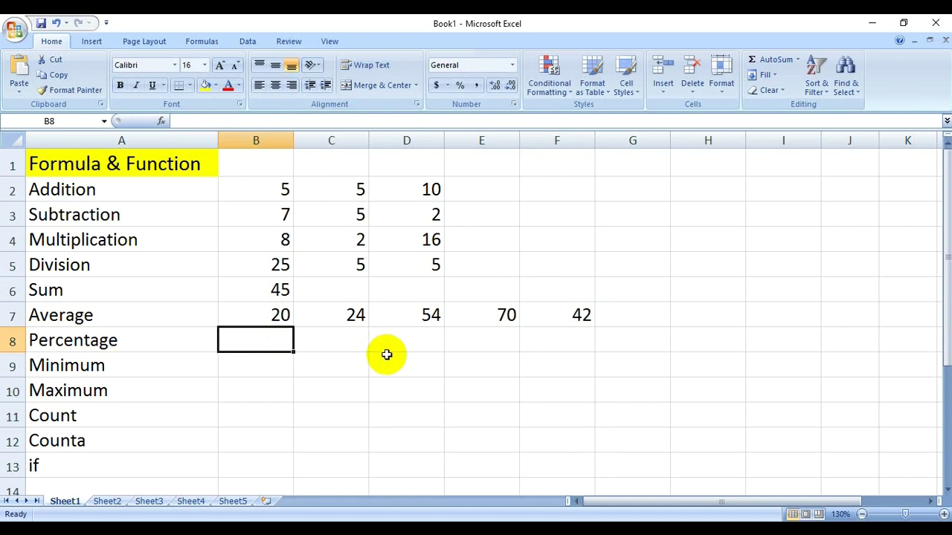
{"action": "type", "text": "123"}
{"action": "key", "text": "Return"}
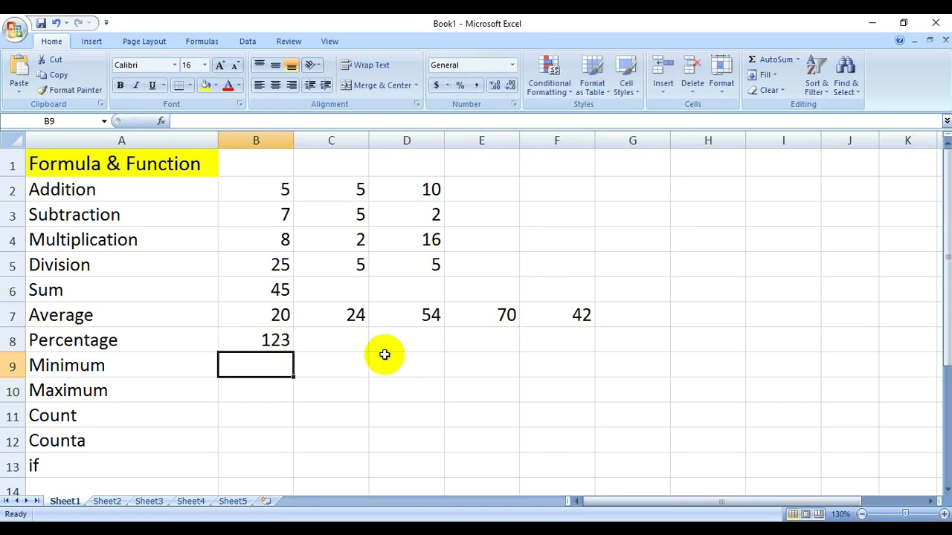
- In C8 enter =B8*50% to take 50% of B8
{"action": "left_click", "coordinate": [275, 340]}
{"action": "left_click", "coordinate": [333, 340]}
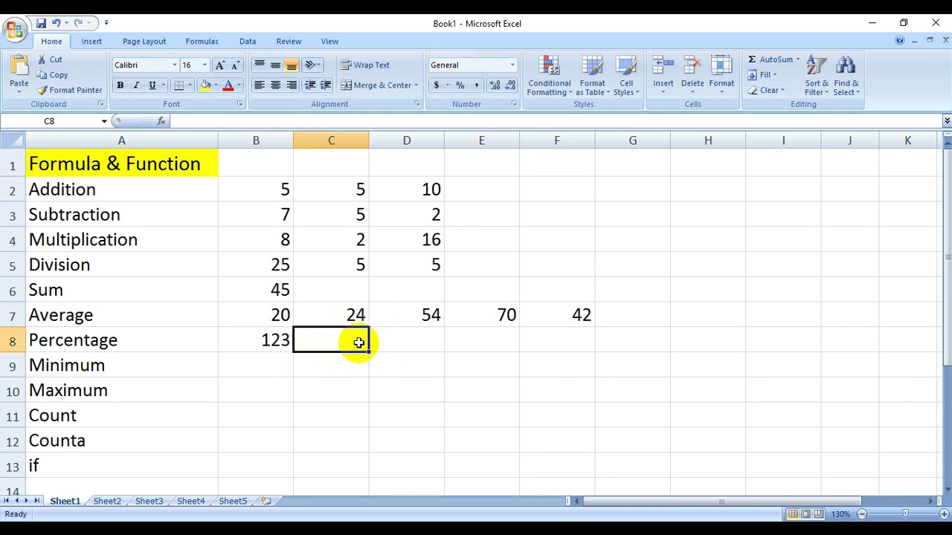
{"action": "type", "text": "="}
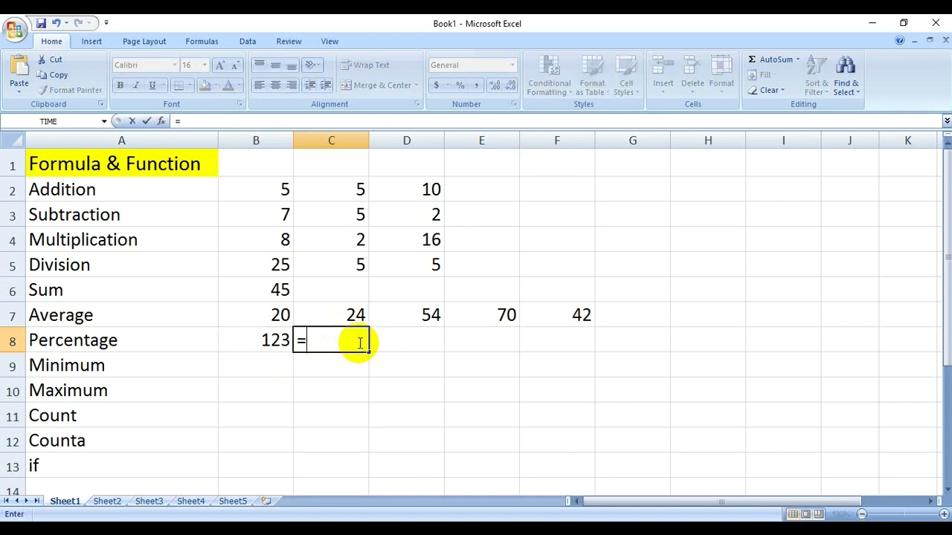
{"action": "left_click", "coordinate": [266, 340]}
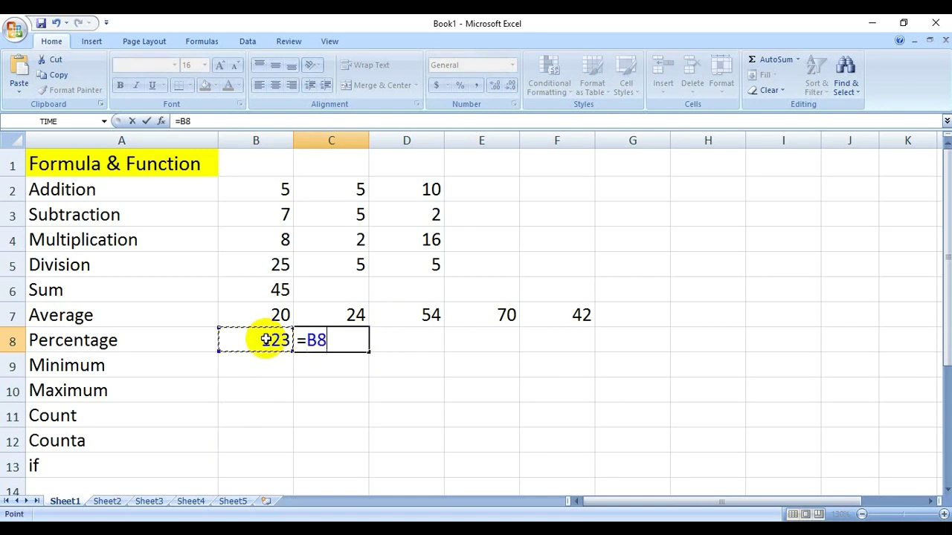
{"action": "type", "text": "*"}
{"action": "type", "text": "50%"}
{"action": "key", "text": "Return"}
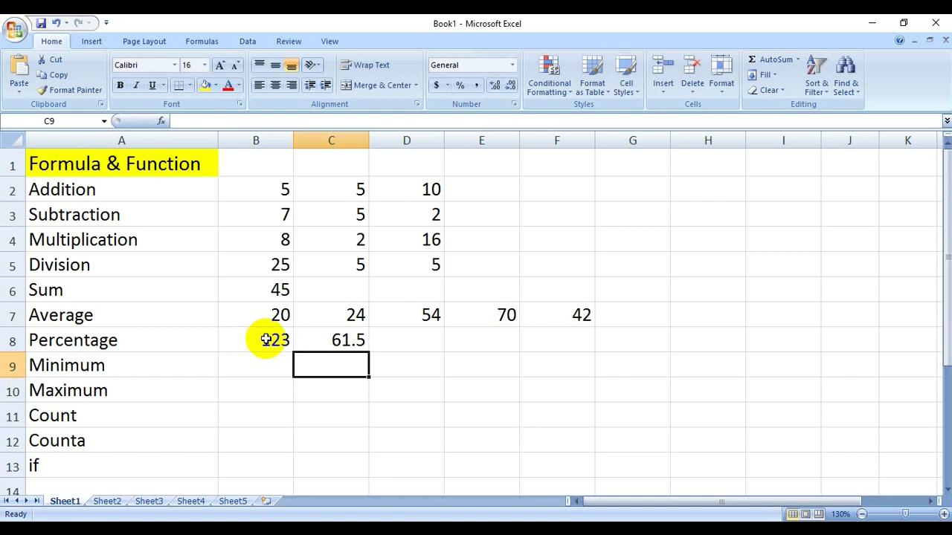
- Clear and re-enter C8 as =B8*50%, showing 61.5
{"action": "left_click", "coordinate": [343, 339]}
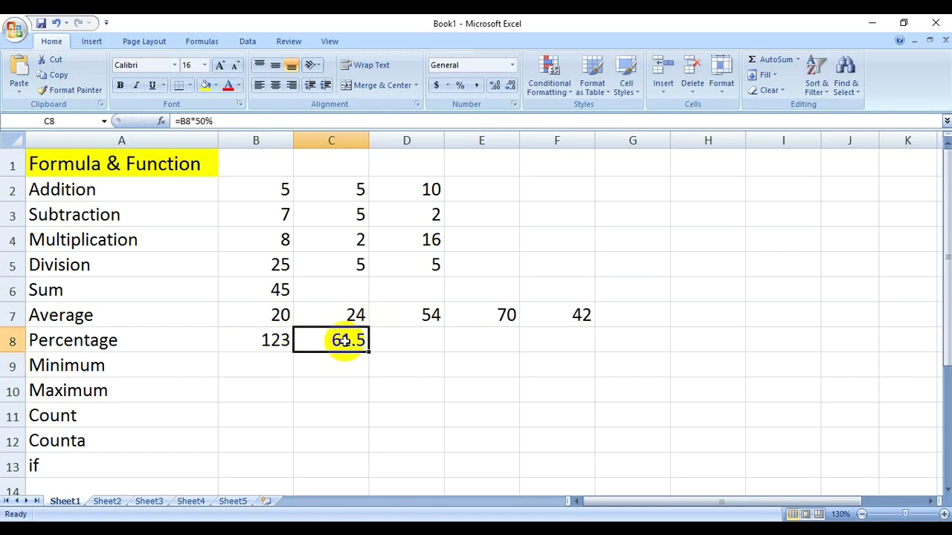
{"action": "left_click", "coordinate": [273, 340]}
{"action": "left_click", "coordinate": [338, 340]}
{"action": "key", "text": "Delete"}
{"action": "type", "text": "="}
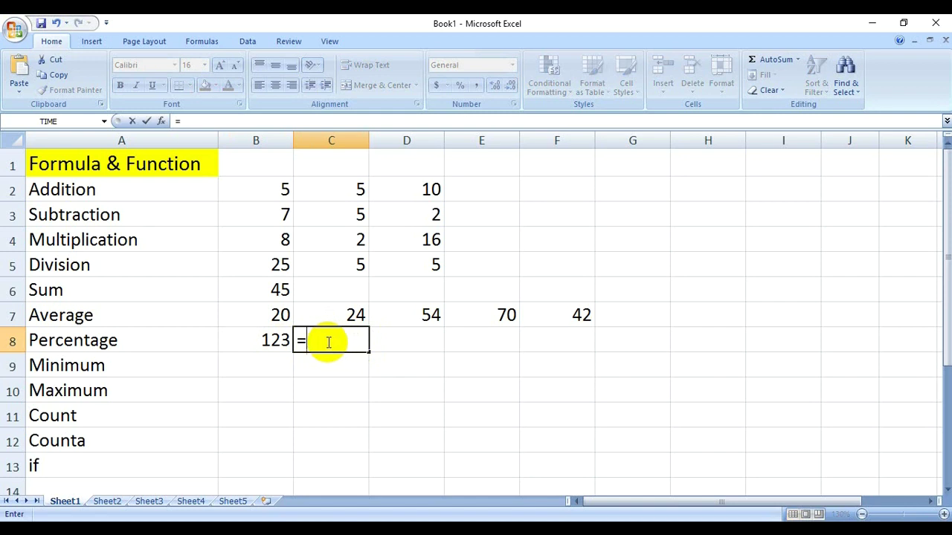
{"action": "left_click", "coordinate": [265, 341]}
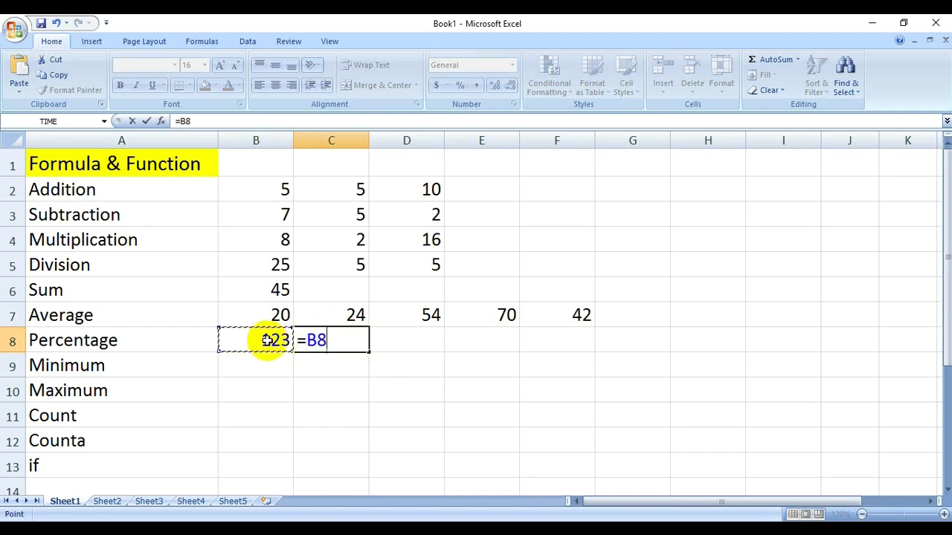
{"action": "type", "text": "*"}
{"action": "type", "text": "50"}
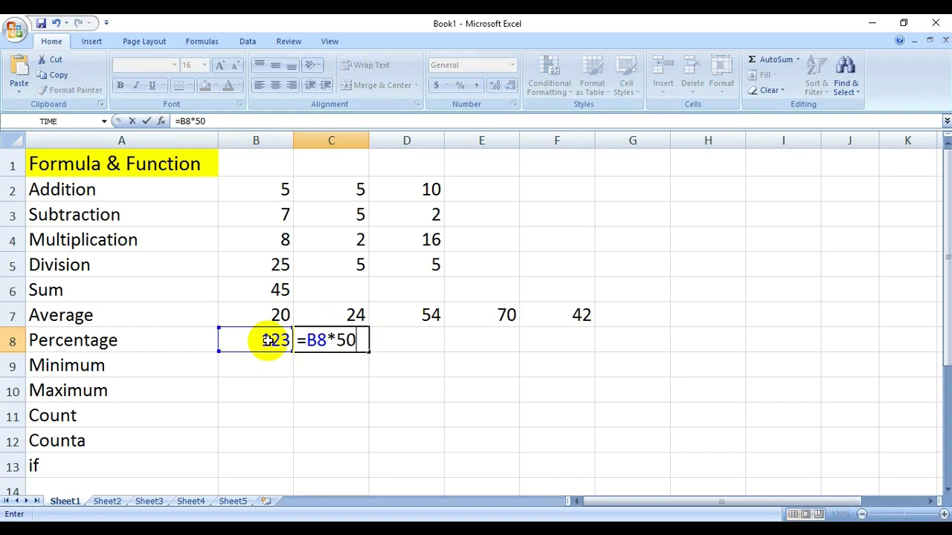
{"action": "type", "text": "%"}
{"action": "key", "text": "Return"}
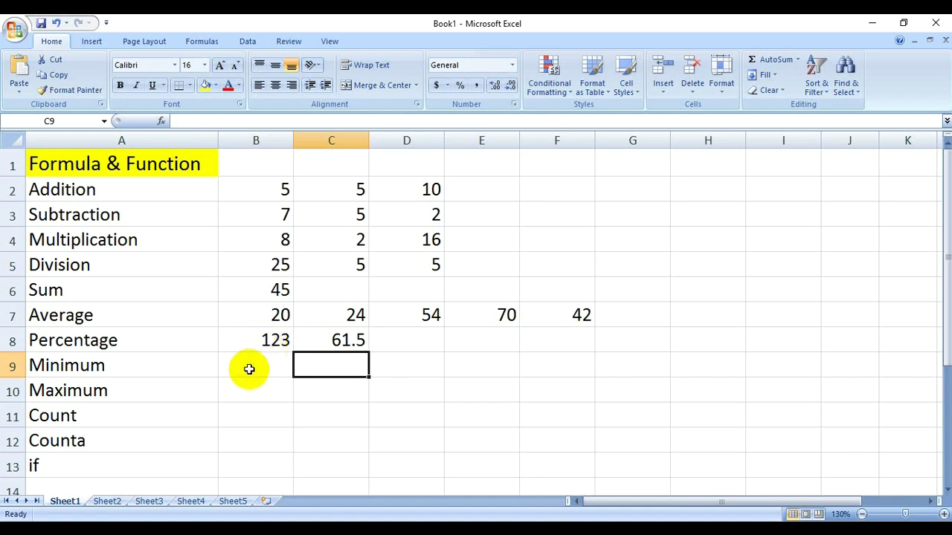
{"action": "left_click", "coordinate": [253, 366]}
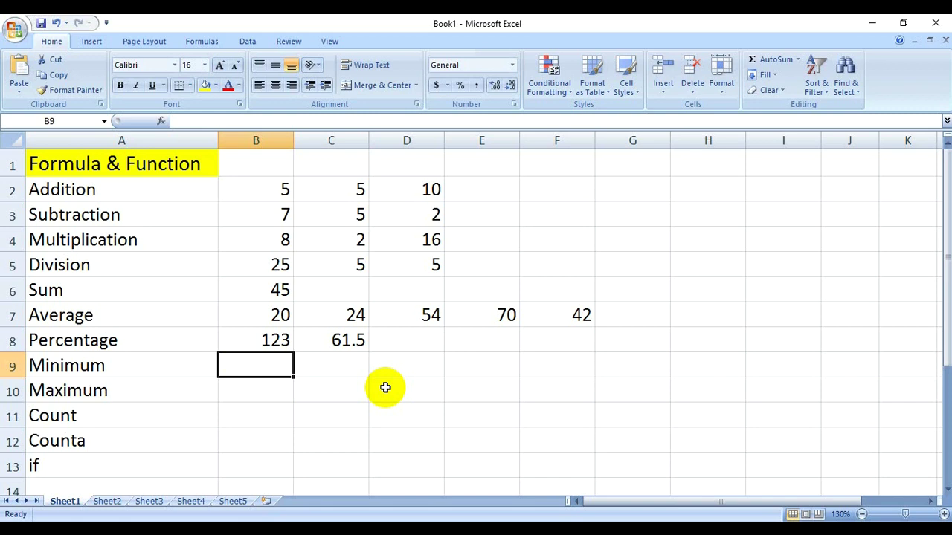
- Type 10, 4, 0, 3 and 3 into B9 through F9
{"action": "type", "text": "10"}
{"action": "key", "text": "Tab"}
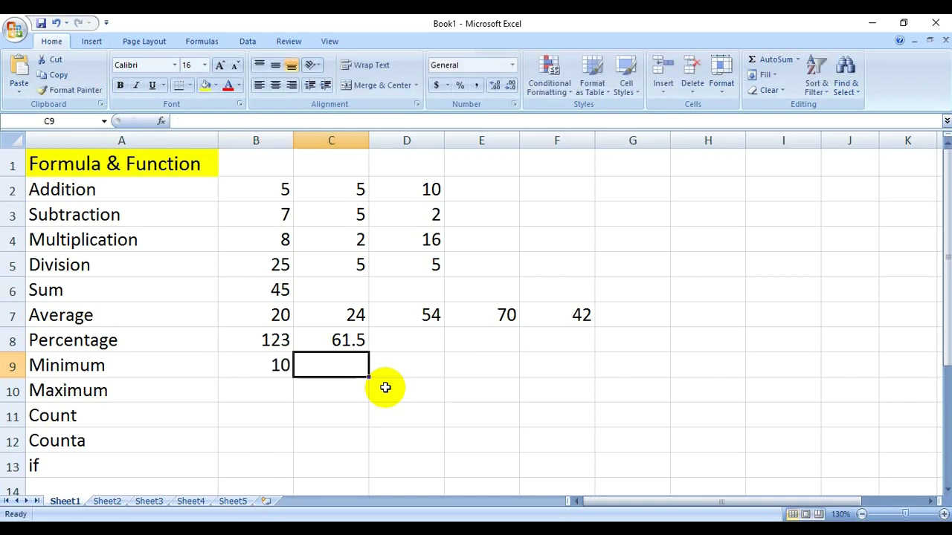
{"action": "type", "text": "4"}
{"action": "key", "text": "Tab"}
{"action": "type", "text": "4"}
{"action": "key", "text": "Tab"}
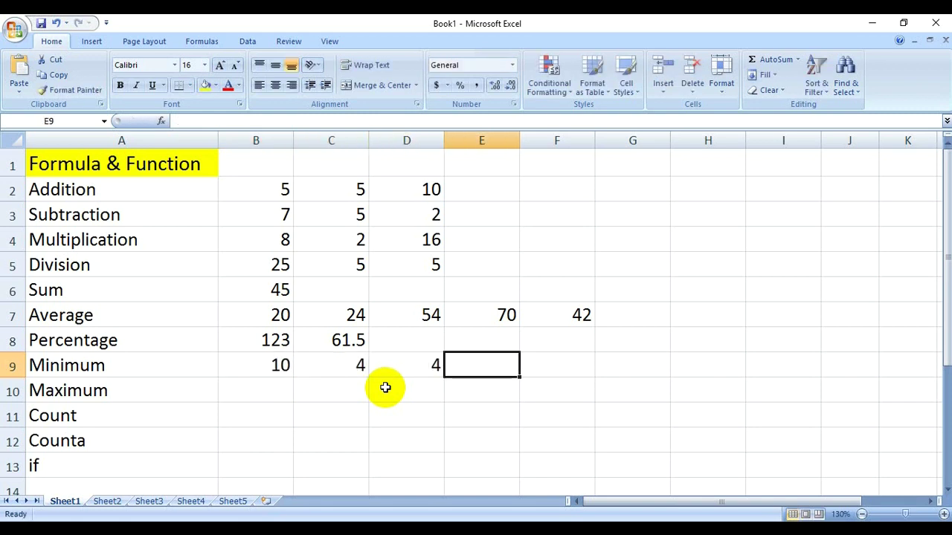
{"action": "type", "text": "3"}
{"action": "key", "text": "Tab"}
{"action": "type", "text": "3"}
{"action": "key", "text": "Tab"}
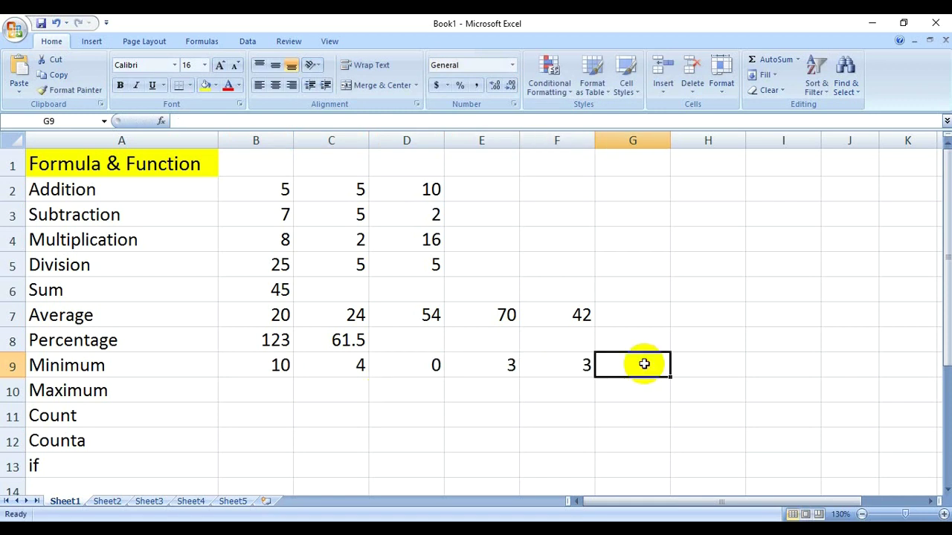
- Review the entered Minimum row values from B9 to F9
{"action": "left_click", "coordinate": [272, 365]}
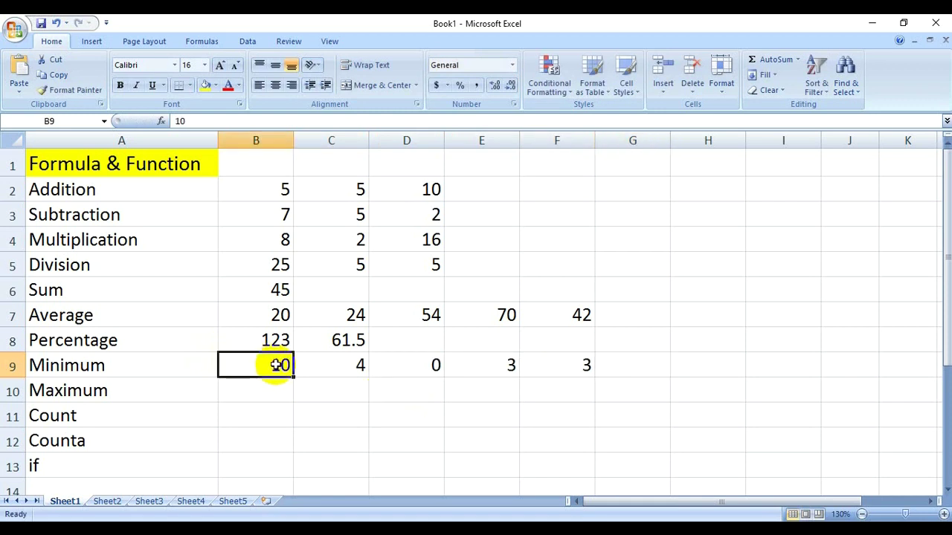
{"action": "left_click", "coordinate": [372, 365]}
{"action": "left_click", "coordinate": [362, 370]}
{"action": "left_click", "coordinate": [419, 365]}
{"action": "left_click", "coordinate": [502, 368]}
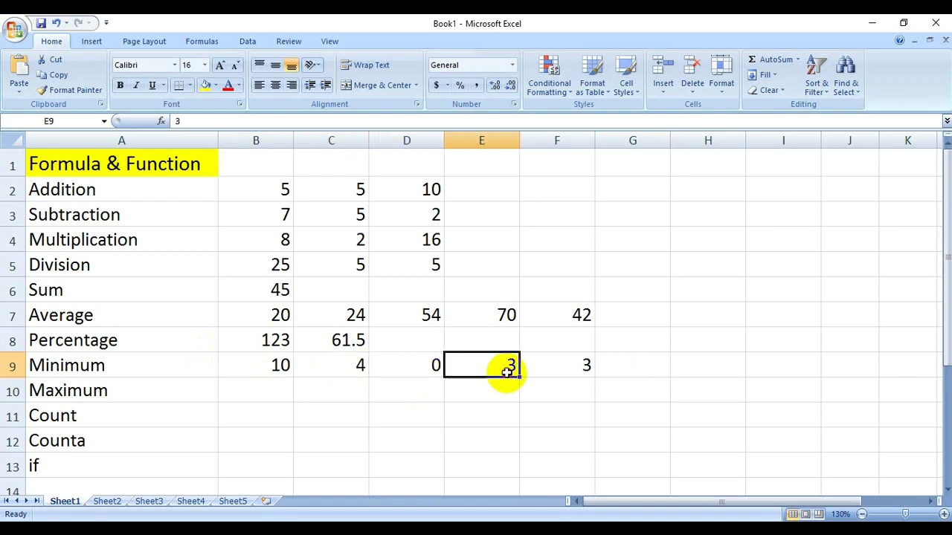
{"action": "left_click", "coordinate": [587, 365]}
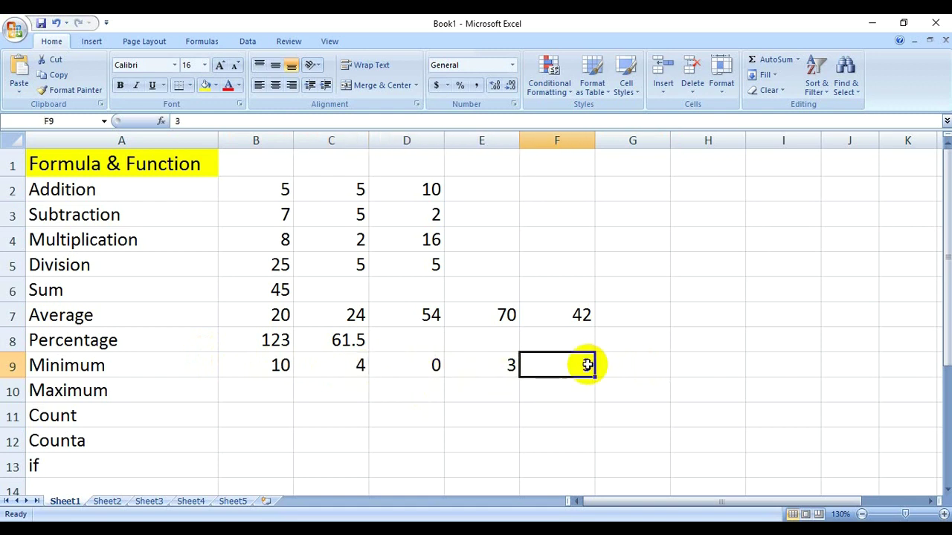
{"action": "left_click", "coordinate": [643, 362]}
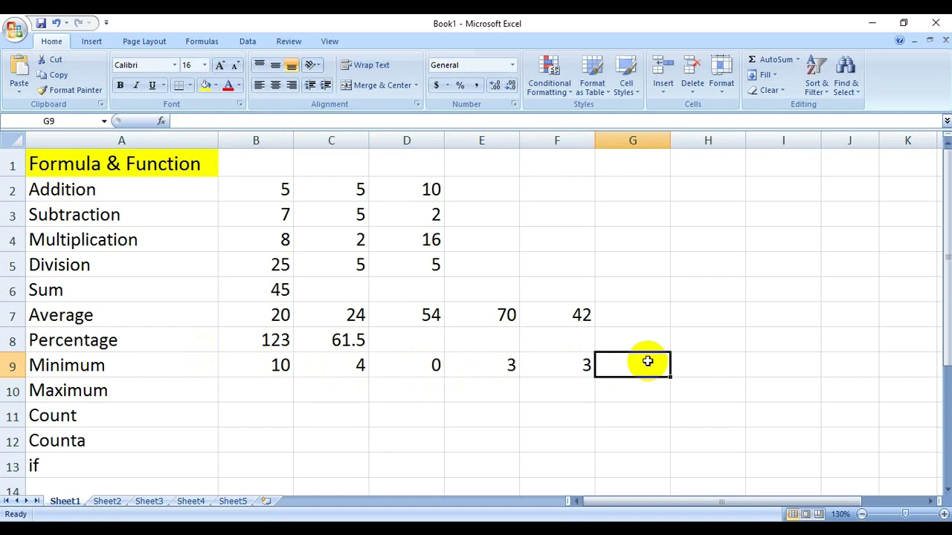
- Enter =MIN(B9:F9) in G9, returning 0
{"action": "type", "text": "=min"}
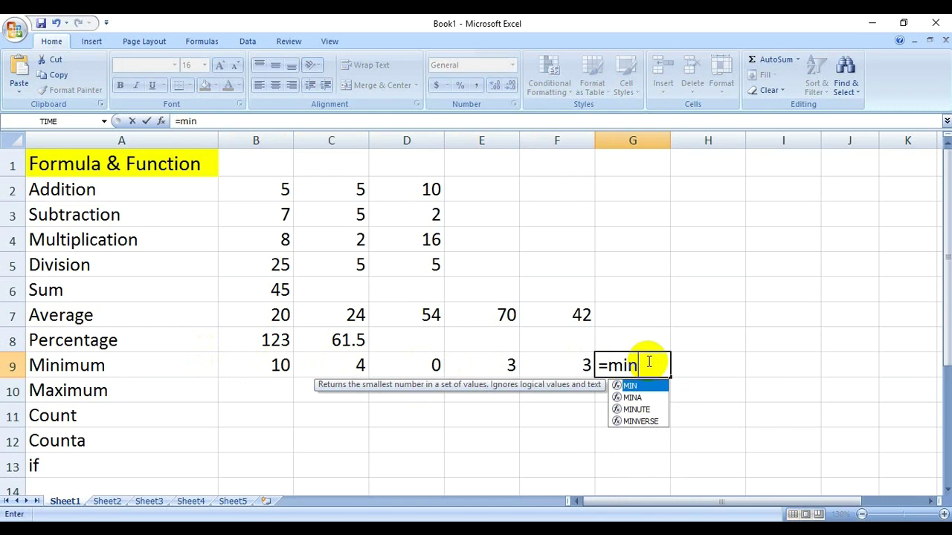
{"action": "type", "text": "("}
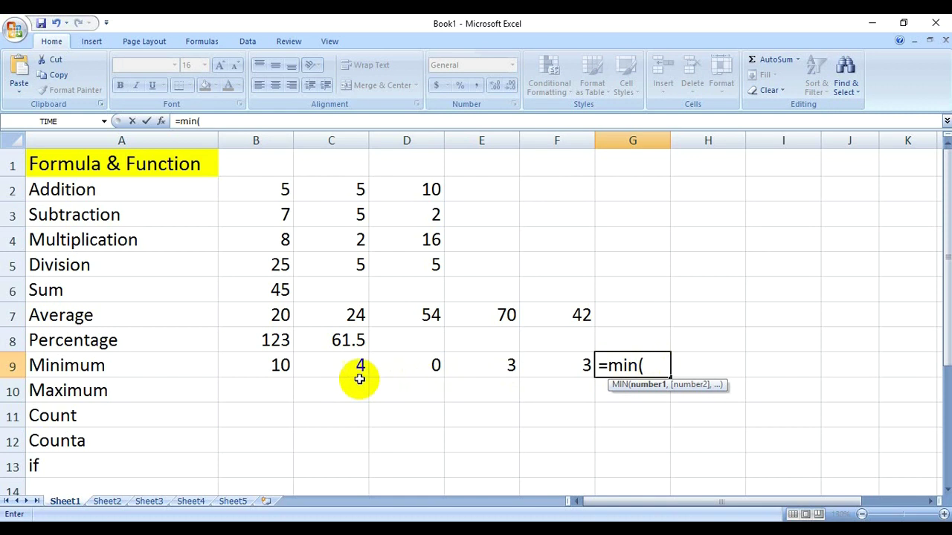
{"action": "left_click", "coordinate": [281, 365]}
{"action": "left_click_drag", "start_coordinate": [281, 365], "coordinate": [540, 369]}
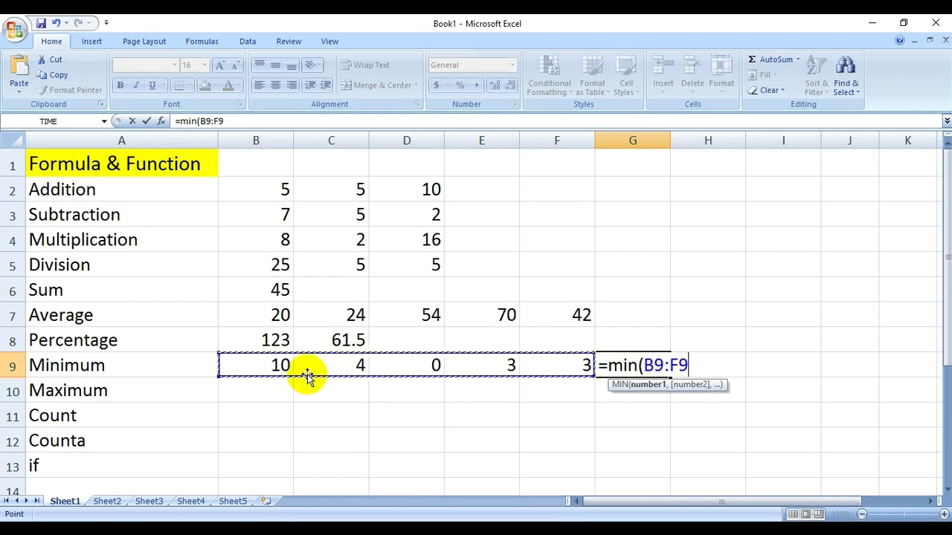
{"action": "key", "text": "Return"}
{"action": "left_click", "coordinate": [662, 367]}
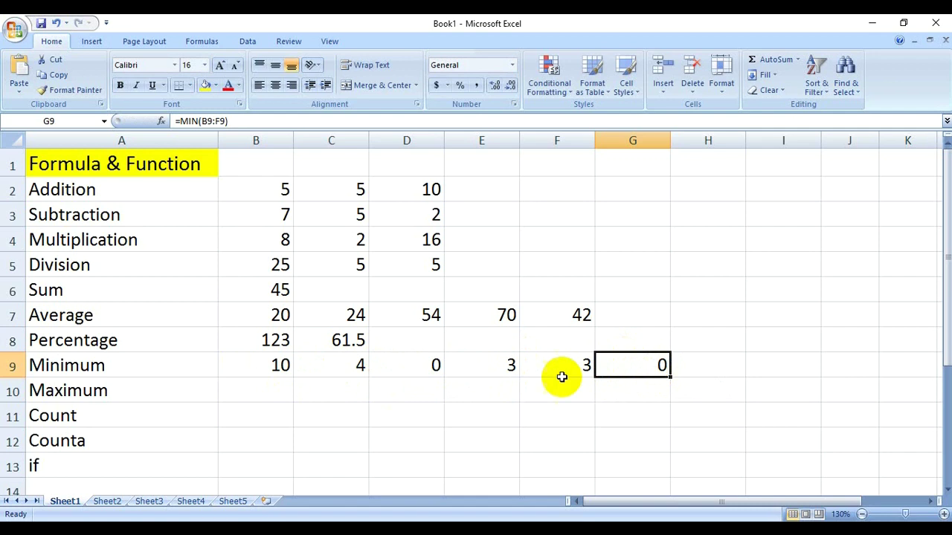
{"action": "left_click", "coordinate": [429, 372]}
- Change D9 to 5, B9 to 1, E9 to 6 and C9 to 0; minimum stays 0
{"action": "type", "text": "5"}
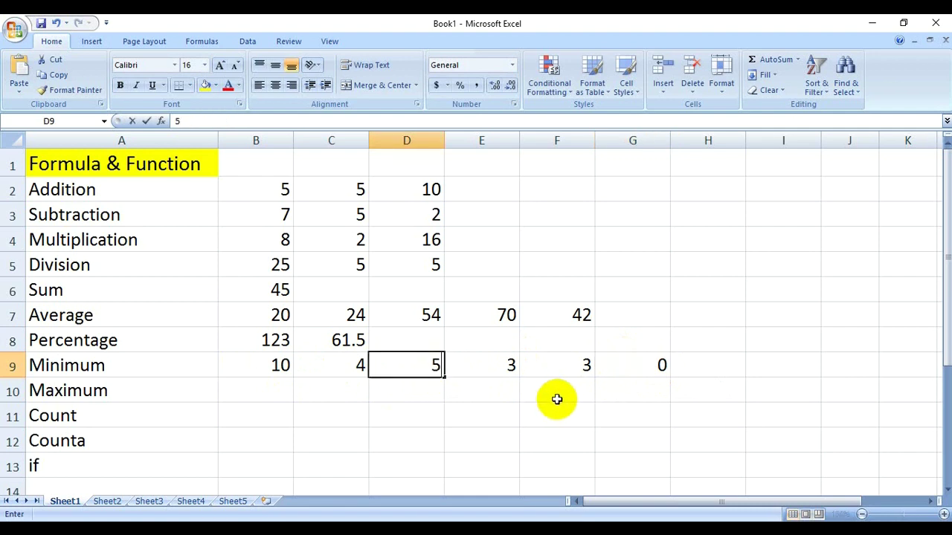
{"action": "key", "text": "Return"}
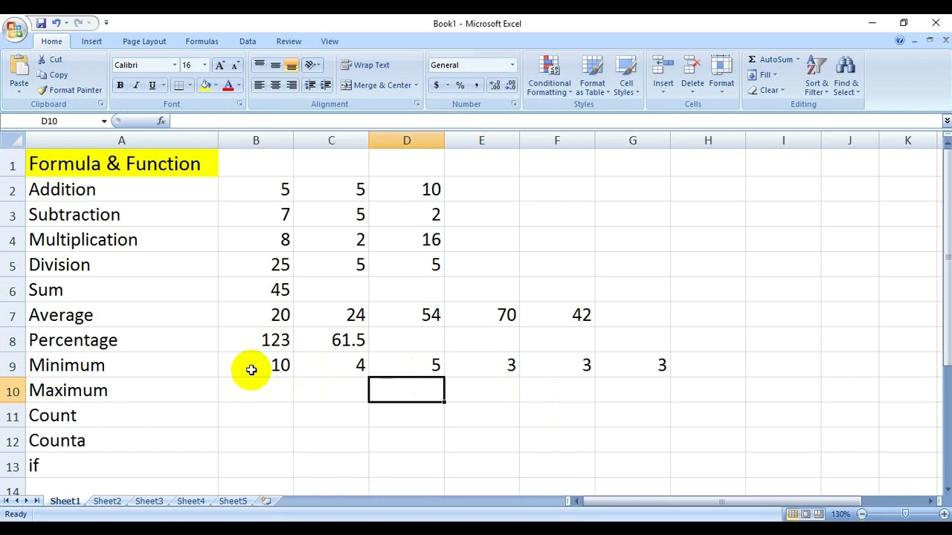
{"action": "left_click", "coordinate": [273, 368]}
{"action": "type", "text": "1"}
{"action": "key", "text": "Return"}
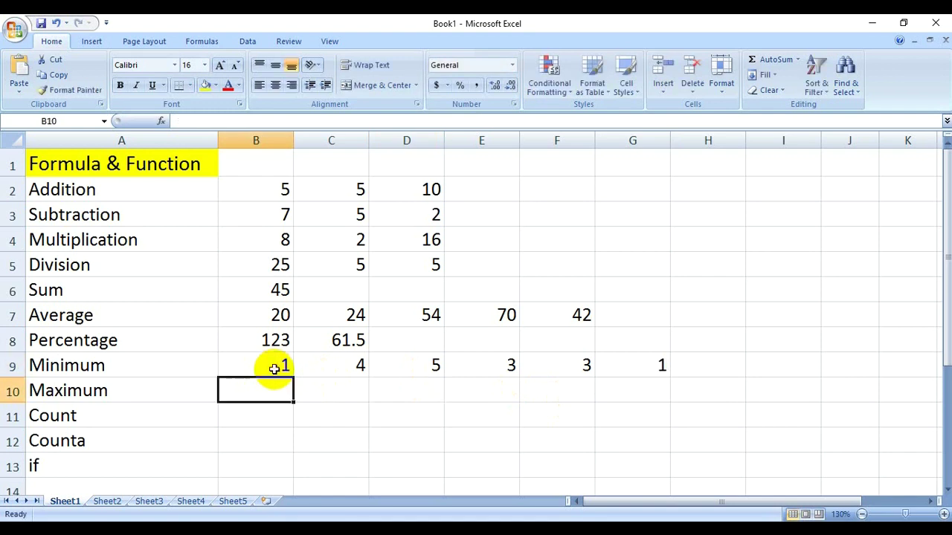
{"action": "left_click", "coordinate": [655, 365]}
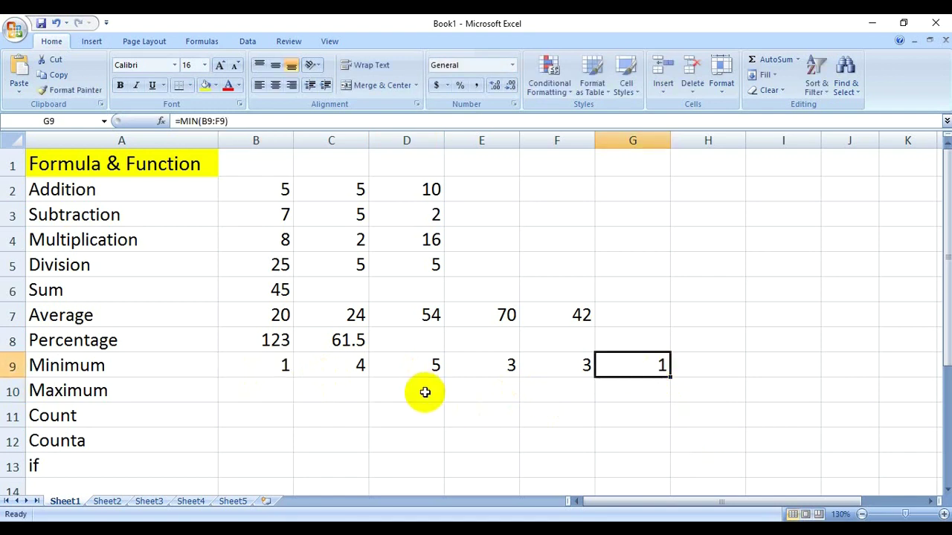
{"action": "left_click", "coordinate": [487, 368]}
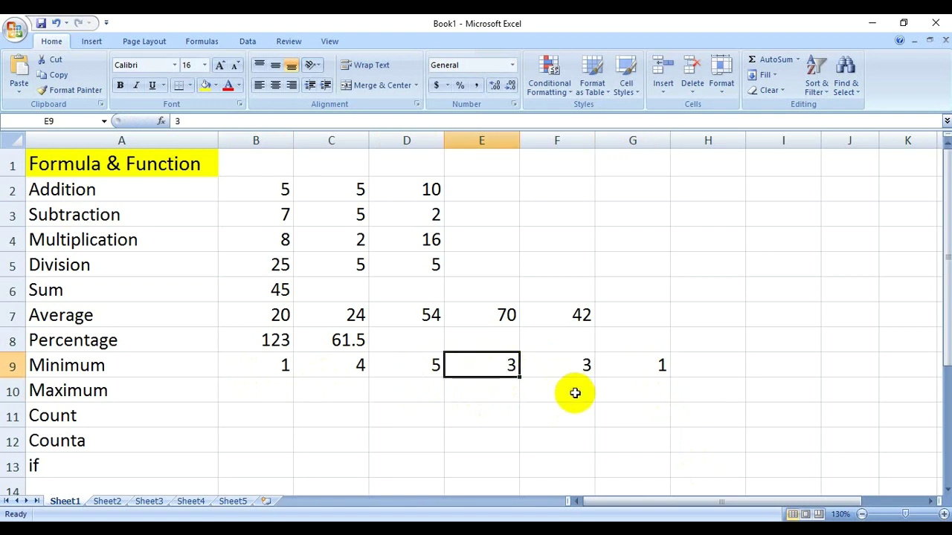
{"action": "type", "text": "6"}
{"action": "key", "text": "Return"}
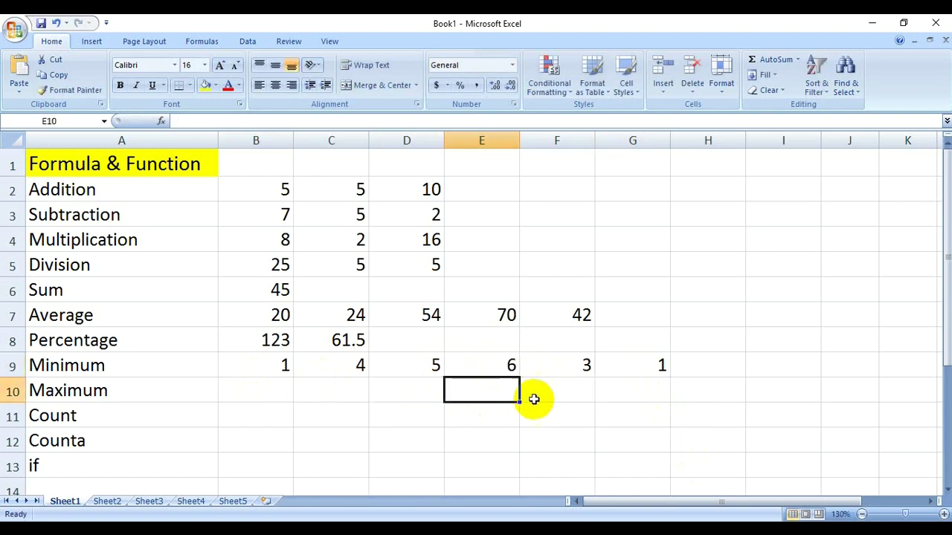
{"action": "left_click", "coordinate": [359, 365]}
{"action": "type", "text": "0"}
{"action": "key", "text": "Return"}
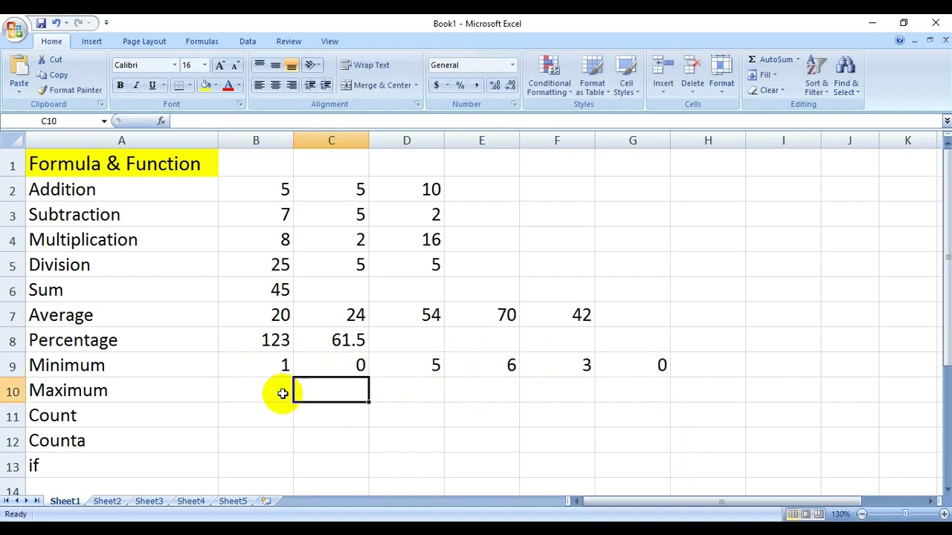
- Fill the Maximum row B10:F10 with 5, 6, 7, 8 and 9
{"action": "left_click", "coordinate": [274, 392]}
{"action": "type", "text": "5"}
{"action": "key", "text": "Tab"}
{"action": "type", "text": "6"}
{"action": "key", "text": "Tab"}
{"action": "type", "text": "7"}
{"action": "key", "text": "Tab"}
{"action": "type", "text": "8"}
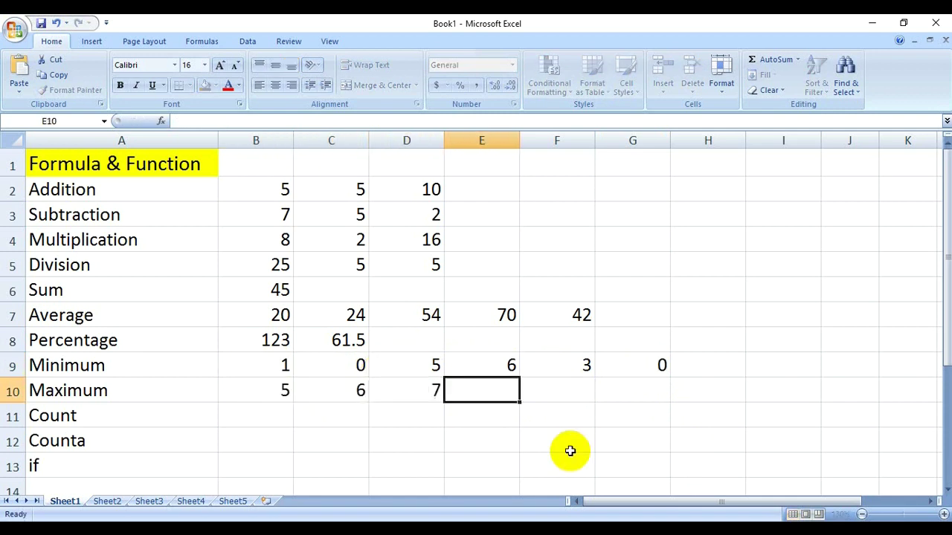
{"action": "key", "text": "Tab"}
{"action": "type", "text": "9"}
{"action": "key", "text": "Tab"}
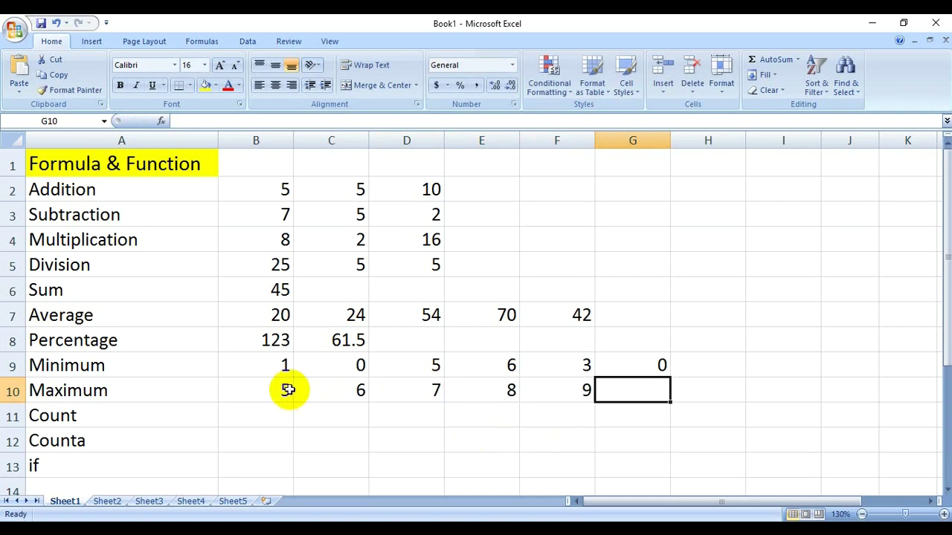
{"action": "left_click_drag", "start_coordinate": [290, 391], "coordinate": [584, 389]}
{"action": "left_click", "coordinate": [636, 392]}
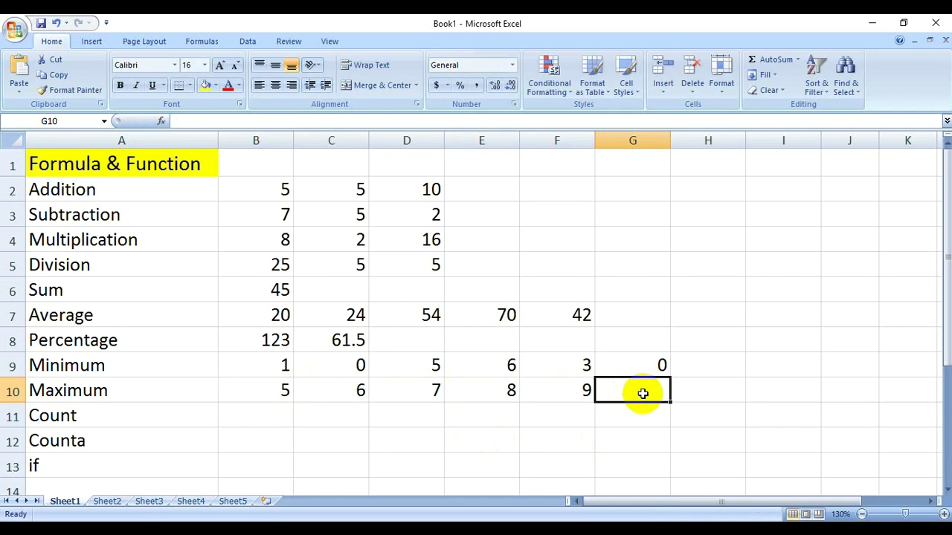
- Enter =MAX(B10:F10) in G10, returning 9
{"action": "type", "text": "=ma"}
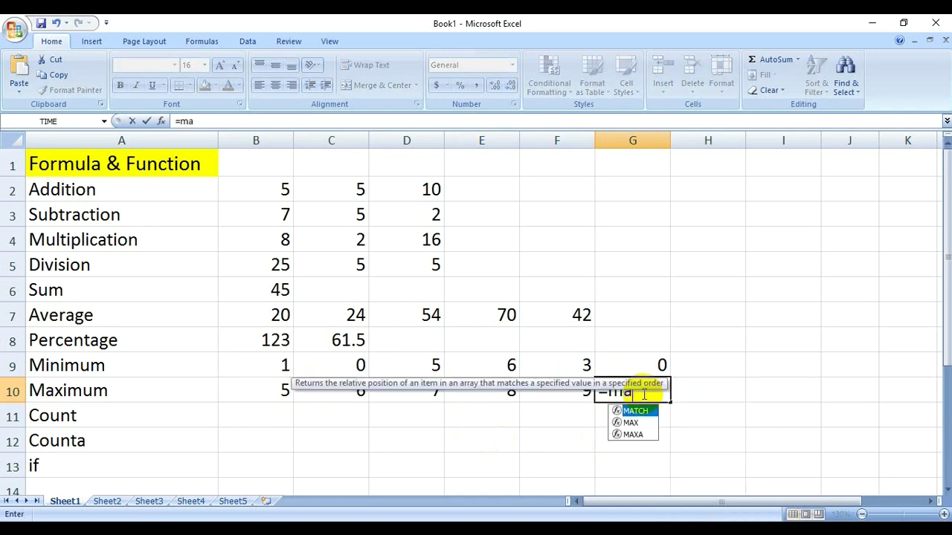
{"action": "type", "text": "x("}
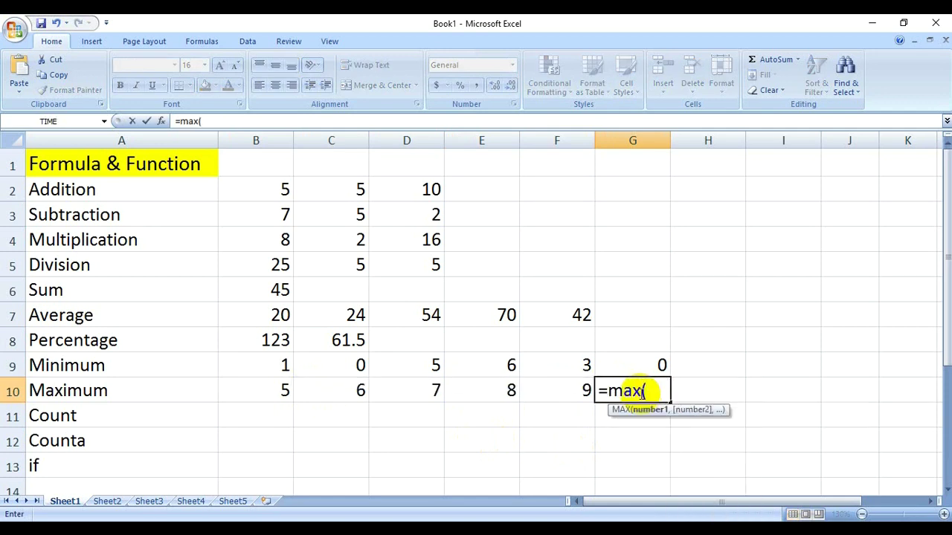
{"action": "left_click", "coordinate": [285, 390]}
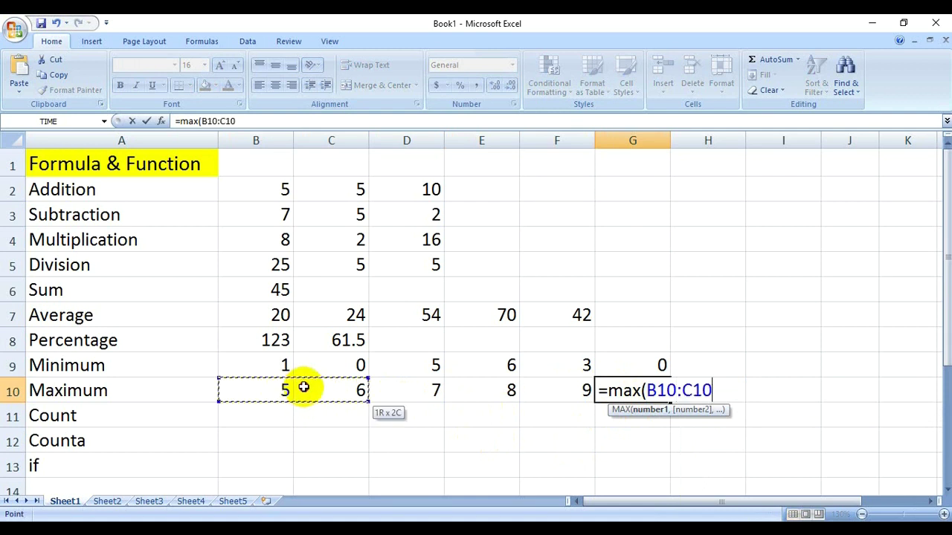
{"action": "left_click_drag", "start_coordinate": [285, 390], "coordinate": [567, 390]}
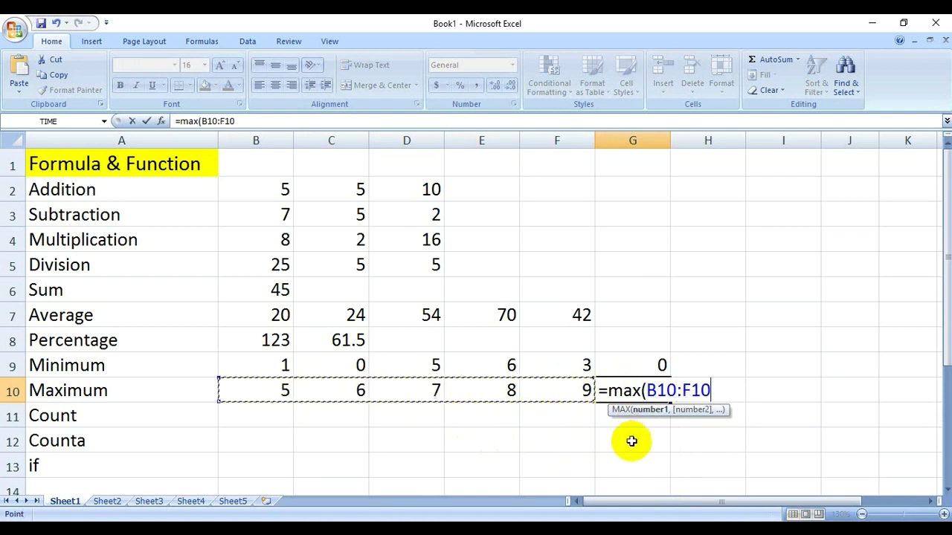
{"action": "key", "text": "Return"}
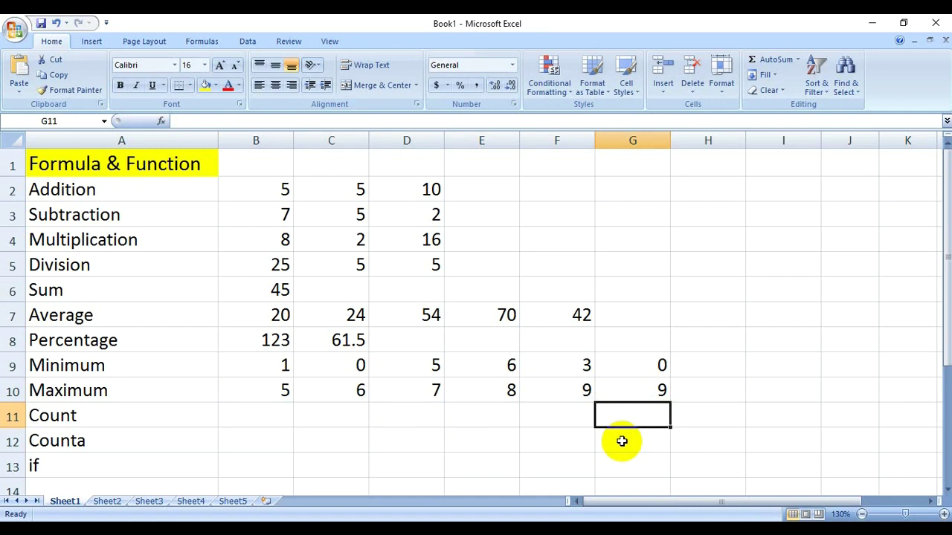
{"action": "left_click", "coordinate": [662, 391]}
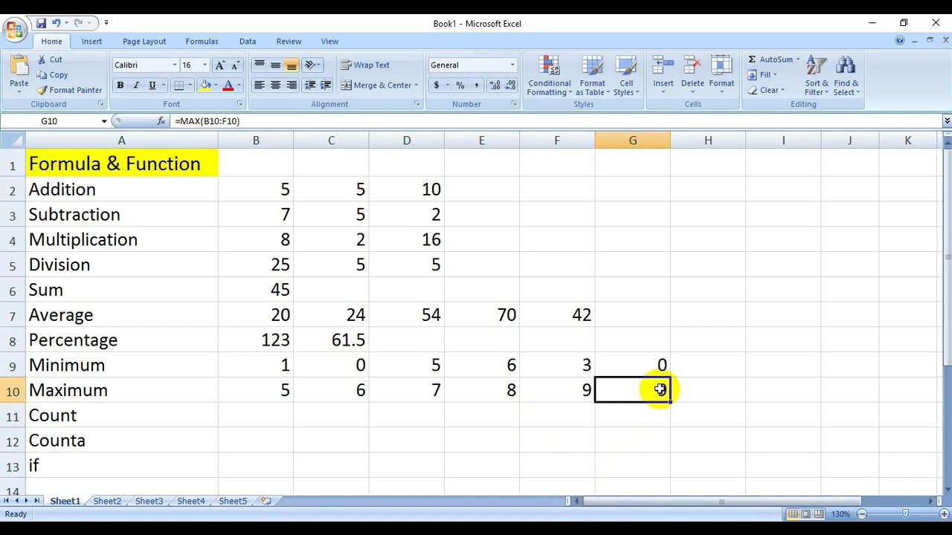
- Change B10 to 50 and D10 to 70, so G10's maximum becomes 70
{"action": "left_click", "coordinate": [285, 392]}
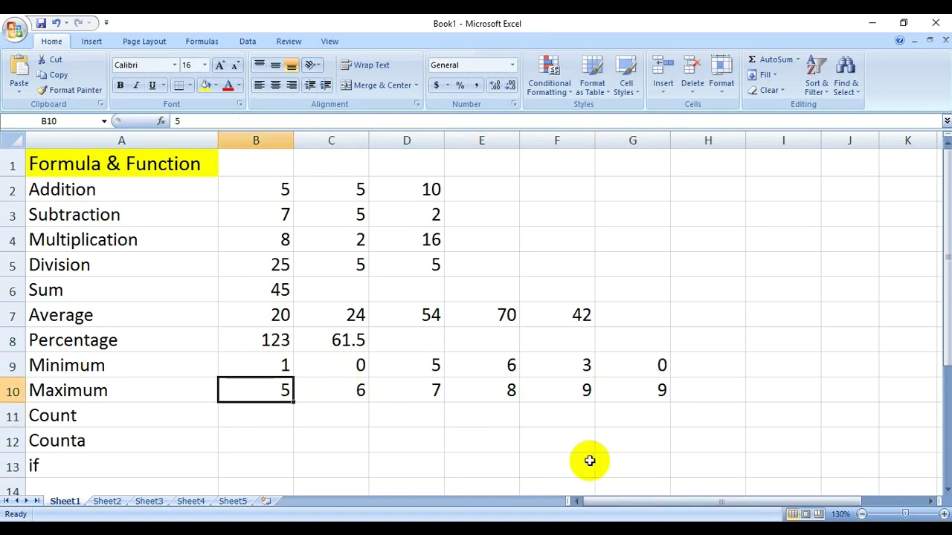
{"action": "type", "text": "50"}
{"action": "key", "text": "Return"}
{"action": "left_click", "coordinate": [642, 388]}
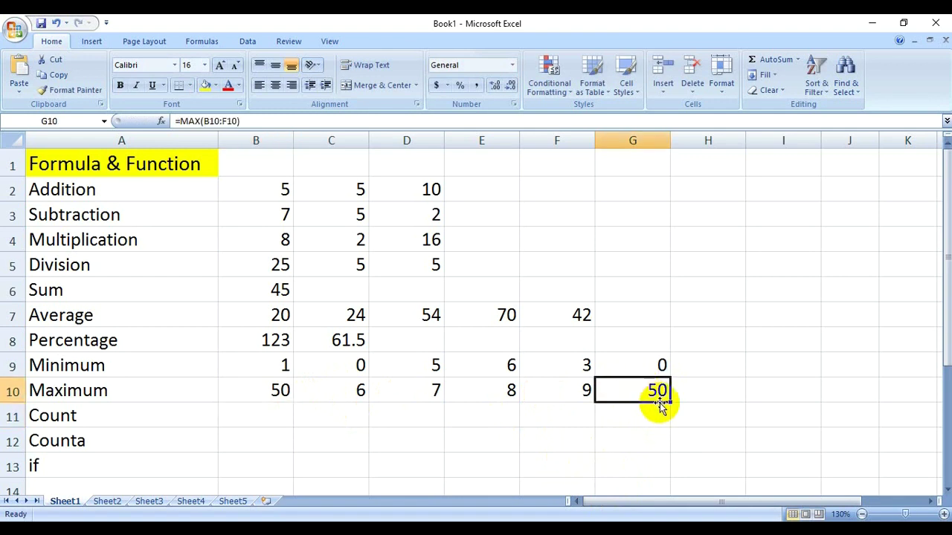
{"action": "left_click", "coordinate": [423, 395]}
{"action": "type", "text": "70"}
{"action": "key", "text": "Return"}
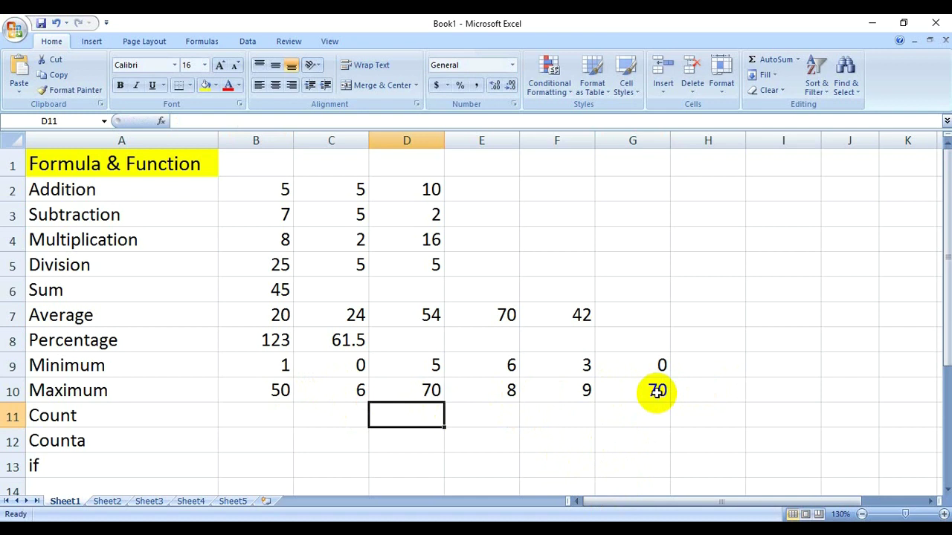
{"action": "left_click", "coordinate": [655, 389]}
- Change C9 to 7 so G9's minimum becomes 1, and recheck both results
{"action": "left_click", "coordinate": [363, 366]}
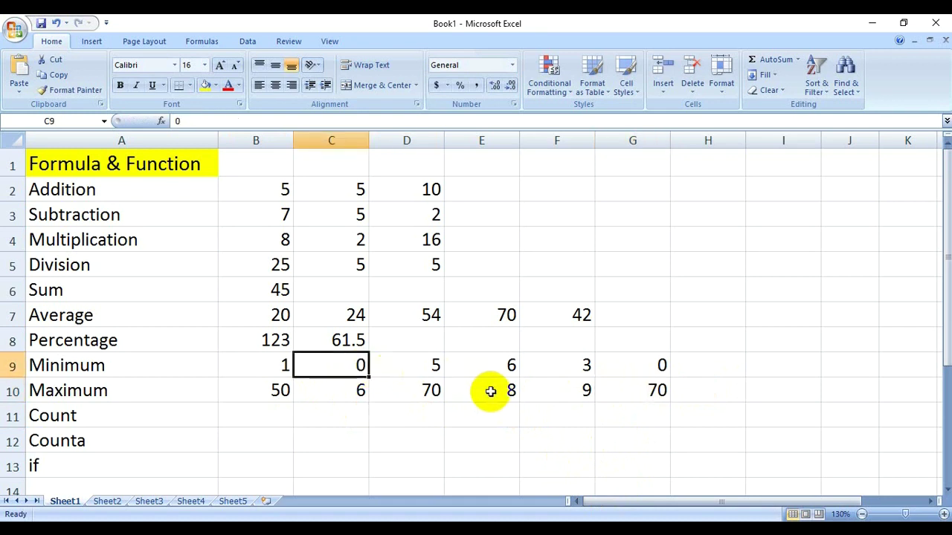
{"action": "type", "text": "7"}
{"action": "key", "text": "Return"}
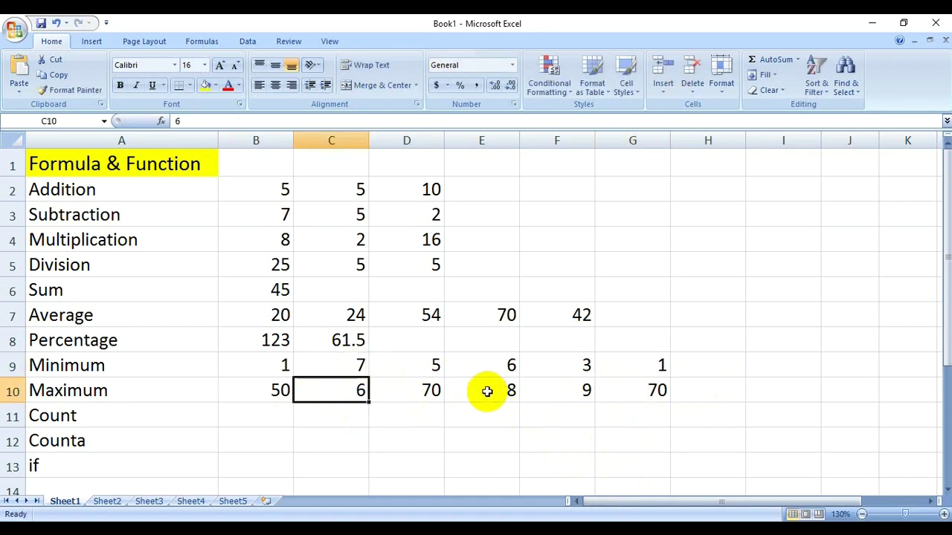
{"action": "left_click", "coordinate": [660, 371]}
{"action": "left_click", "coordinate": [655, 392]}
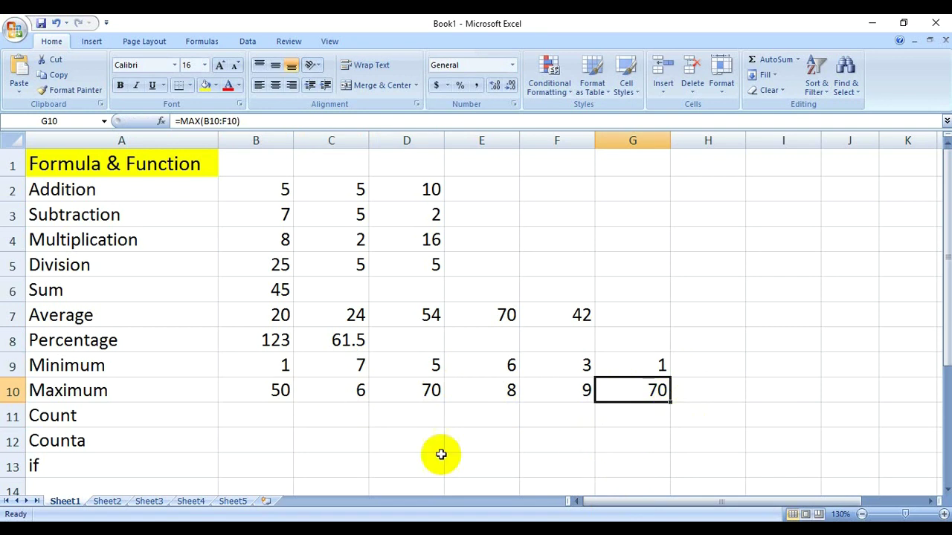
{"action": "left_click", "coordinate": [69, 417]}
{"action": "left_click", "coordinate": [283, 417]}
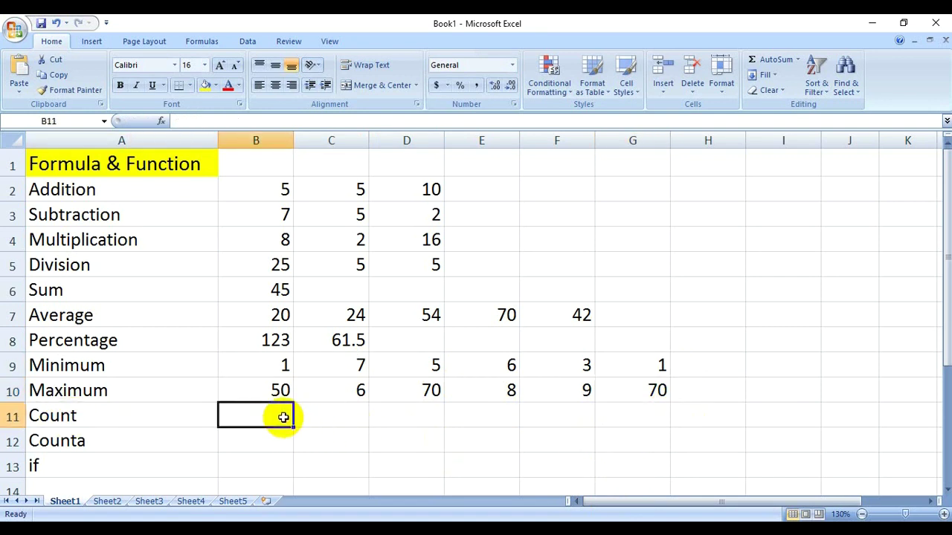
- Enter =COUNT(B2:G10) in B11, counting 32 numeric cells
{"action": "left_click_drag", "start_coordinate": [260, 188], "coordinate": [651, 390]}
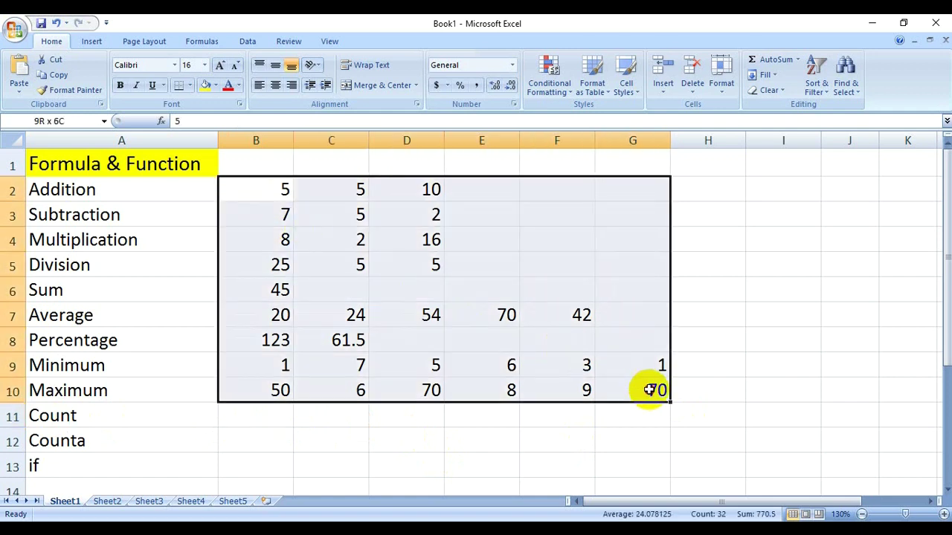
{"action": "left_click", "coordinate": [261, 418]}
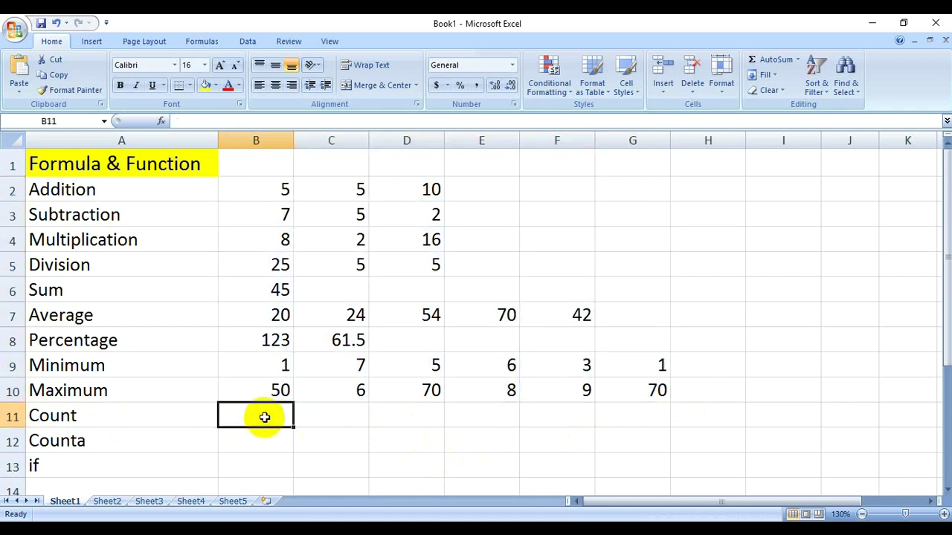
{"action": "type", "text": "="}
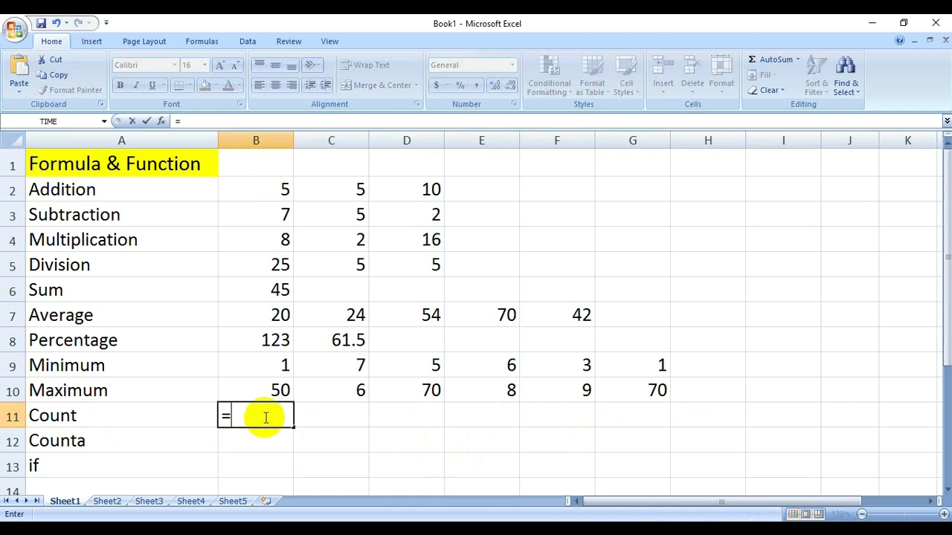
{"action": "type", "text": "count"}
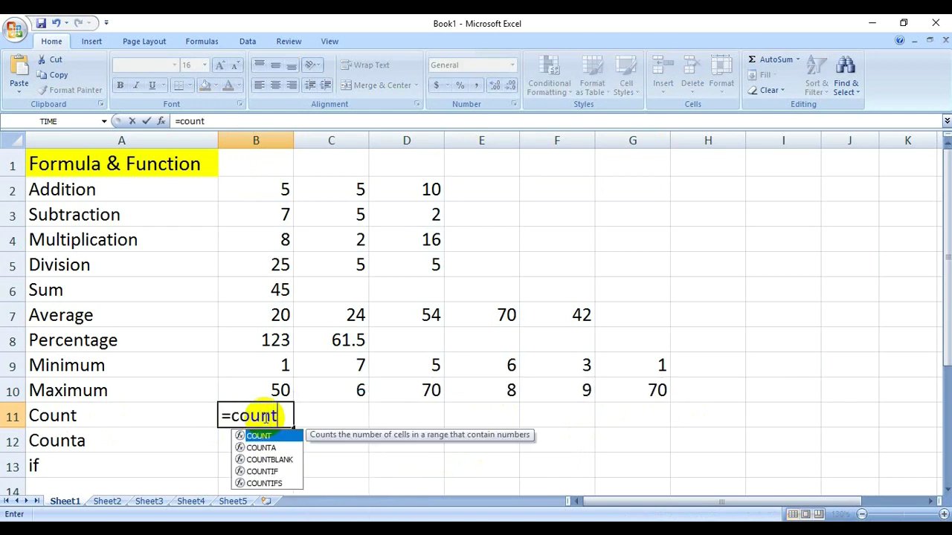
{"action": "type", "text": "("}
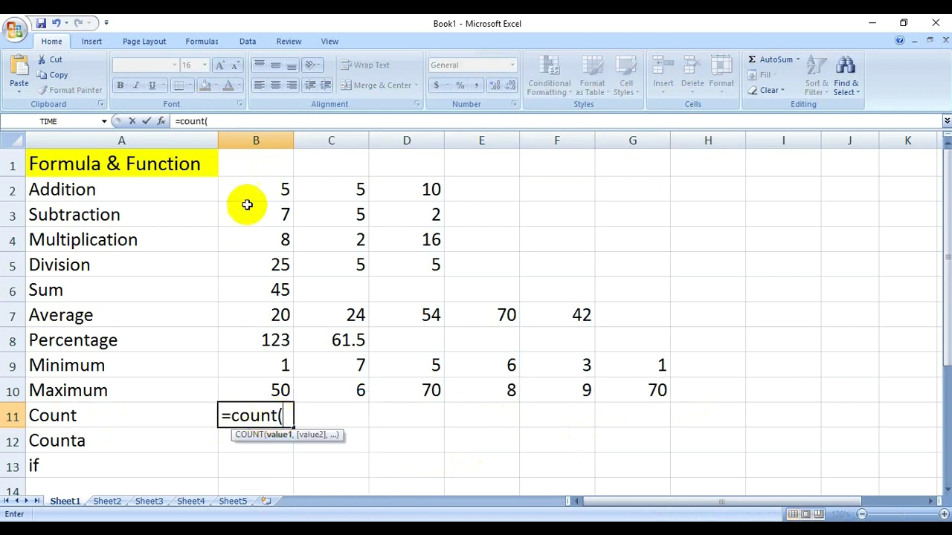
{"action": "left_click_drag", "start_coordinate": [257, 190], "coordinate": [654, 397]}
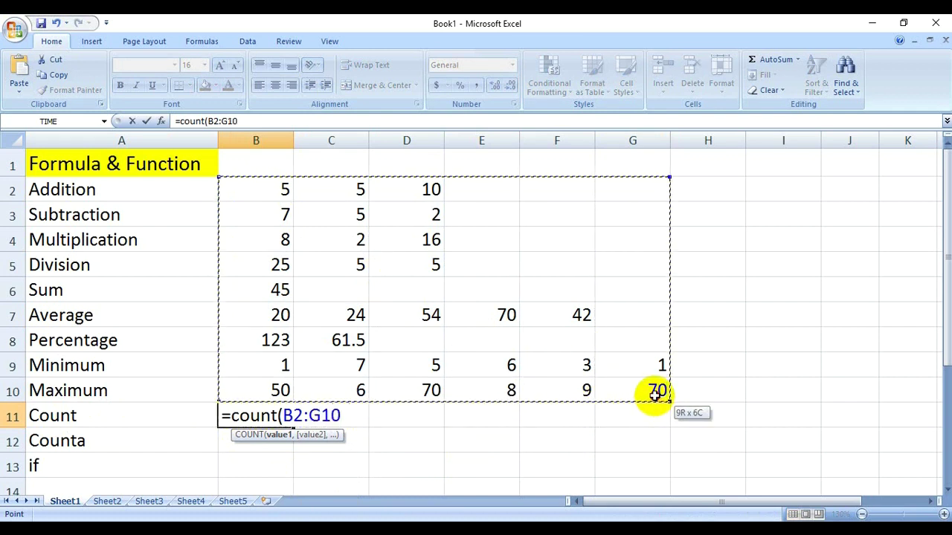
{"action": "left_click_drag", "start_coordinate": [654, 396], "coordinate": [662, 394]}
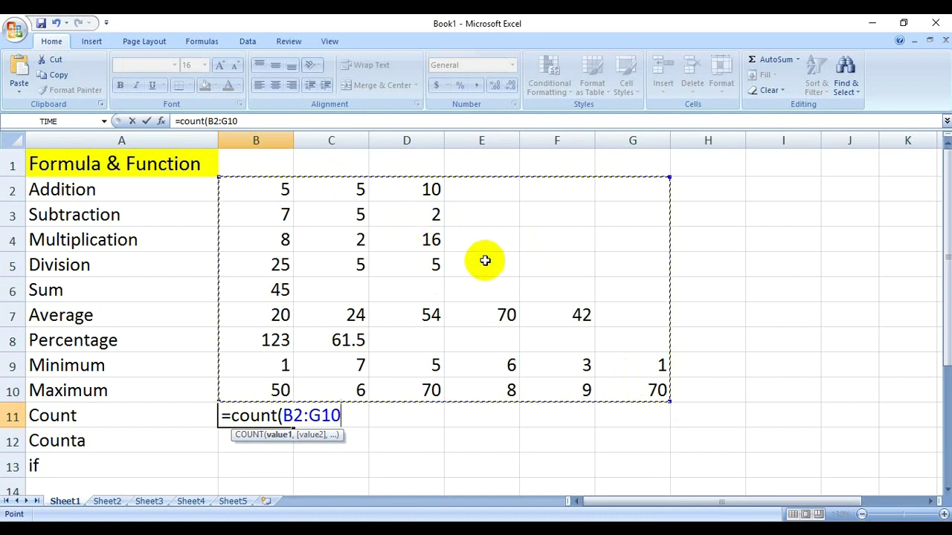
{"action": "key", "text": "Return"}
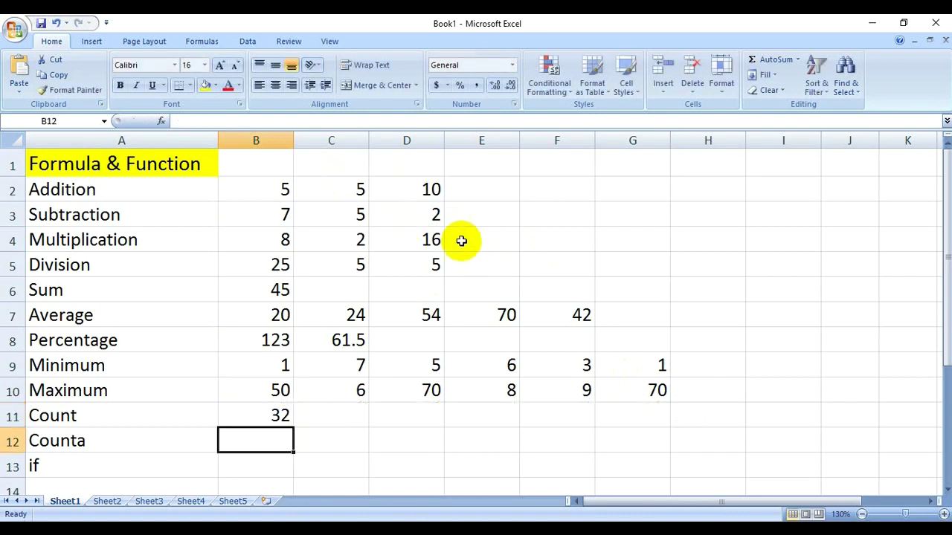
{"action": "left_click", "coordinate": [276, 416]}
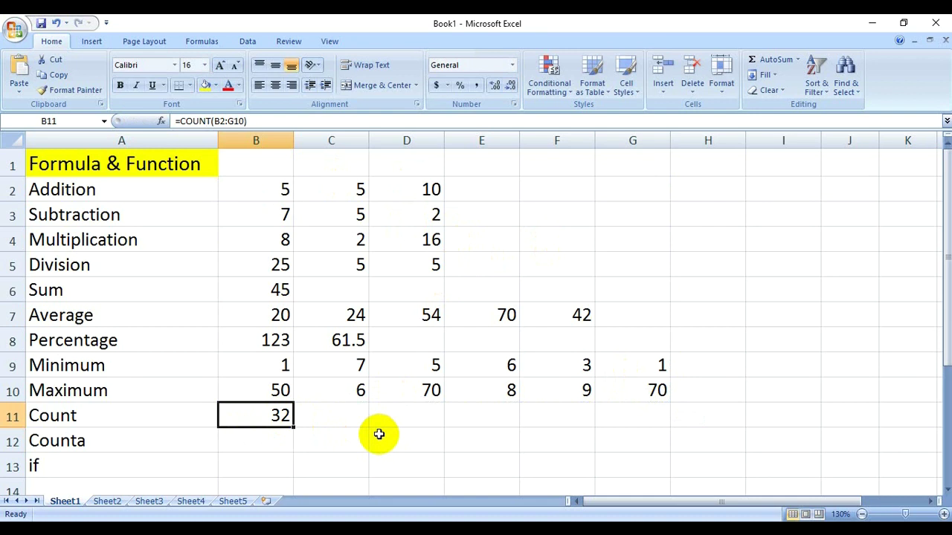
{"action": "key", "text": "Delete"}
{"action": "type", "text": "=count("}
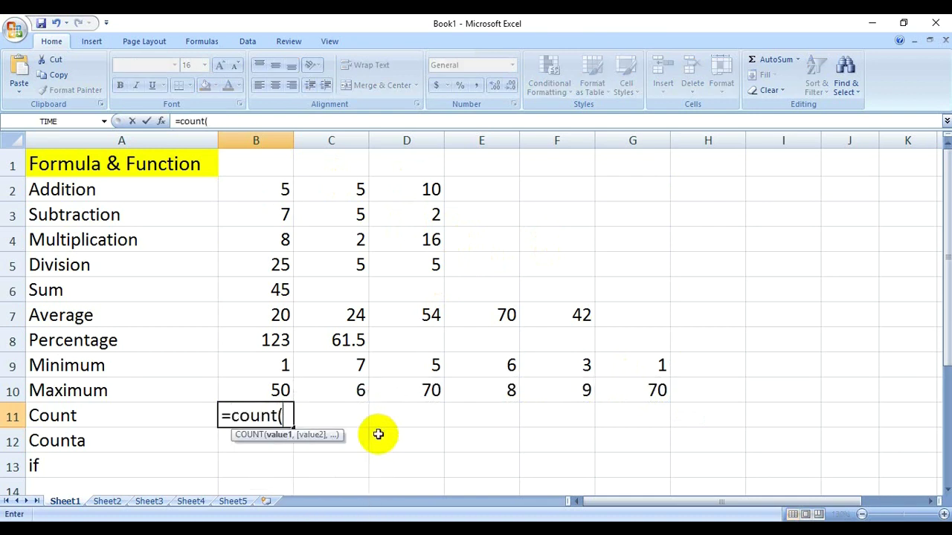
{"action": "left_click_drag", "start_coordinate": [267, 190], "coordinate": [633, 389]}
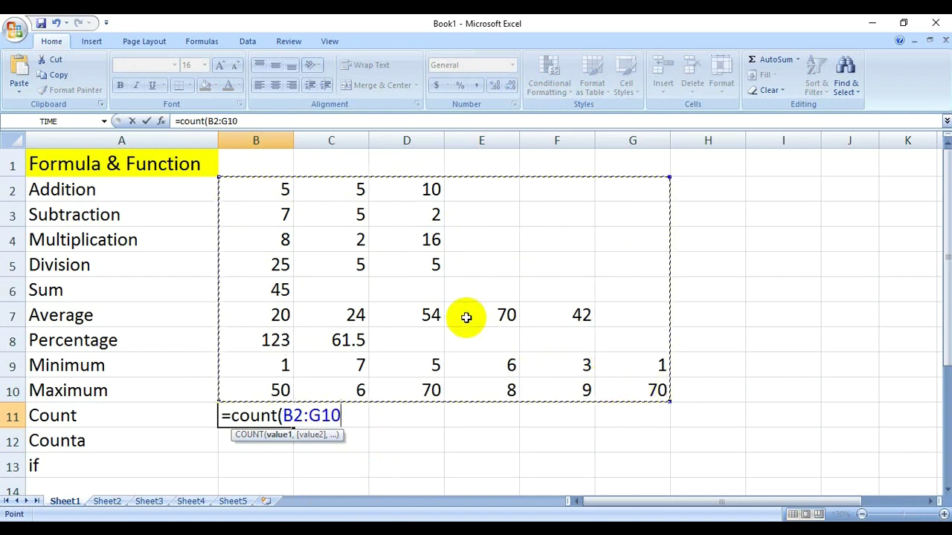
{"action": "key", "text": "Return"}
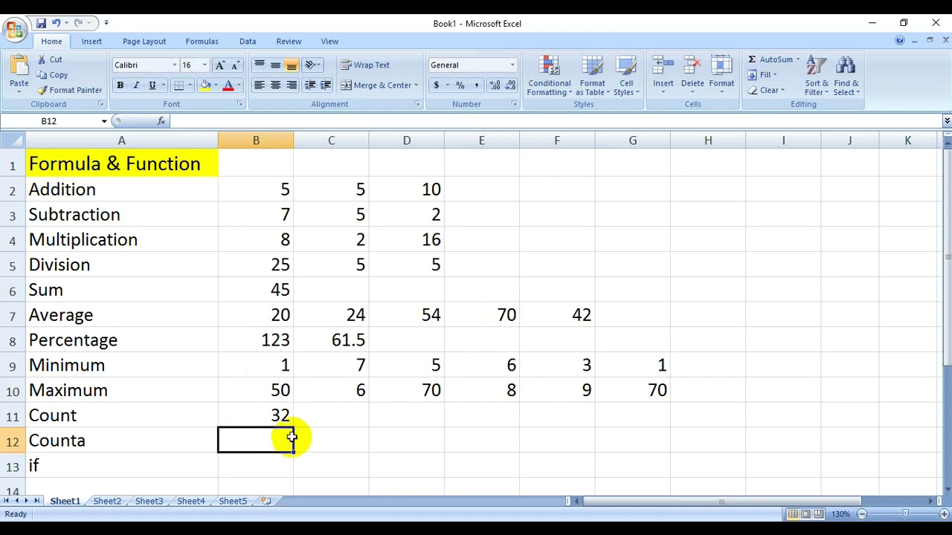
{"action": "left_click", "coordinate": [82, 442]}
{"action": "left_click", "coordinate": [256, 442]}
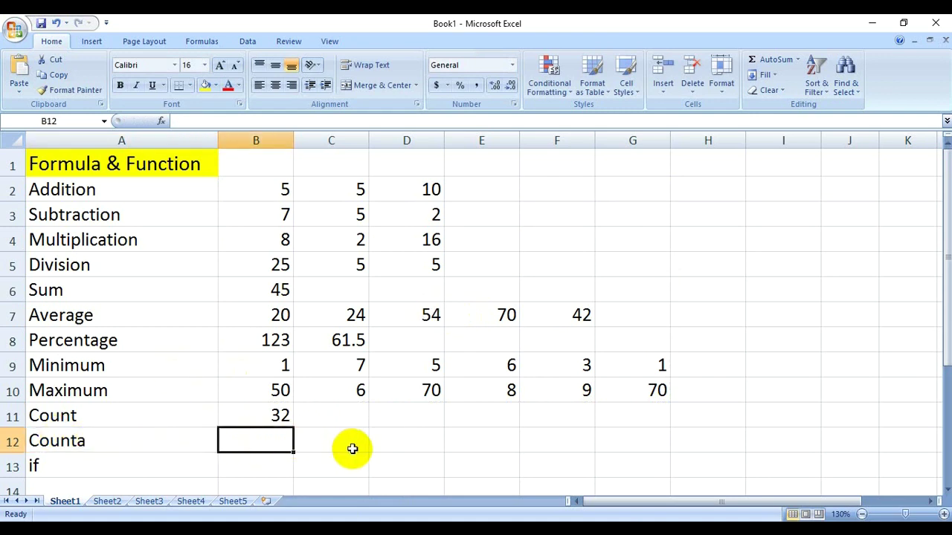
{"action": "left_click", "coordinate": [480, 190]}
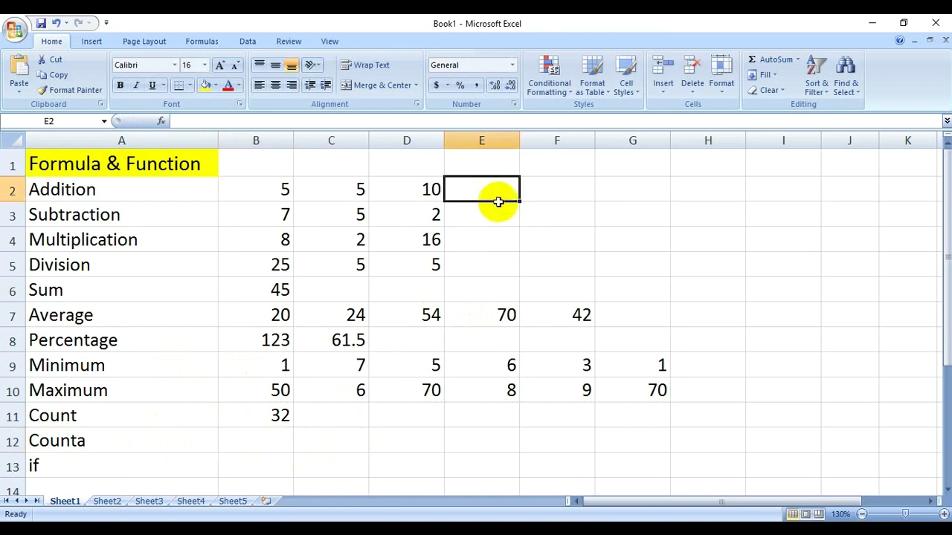
- Type a person's name in E2 and IT in E3; B11's COUNT stays 32
{"action": "type", "text": "Iq"}
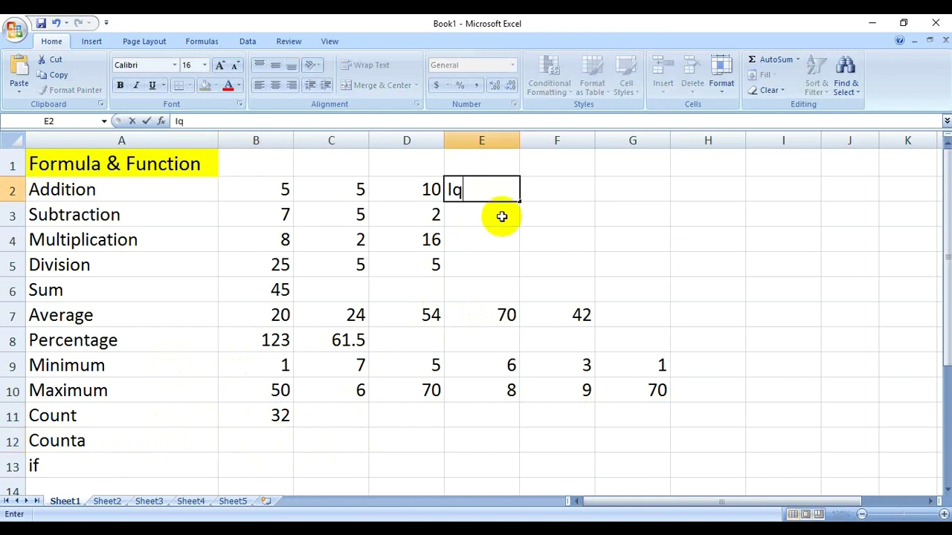
{"action": "type", "text": "ra"}
{"action": "key", "text": "Return"}
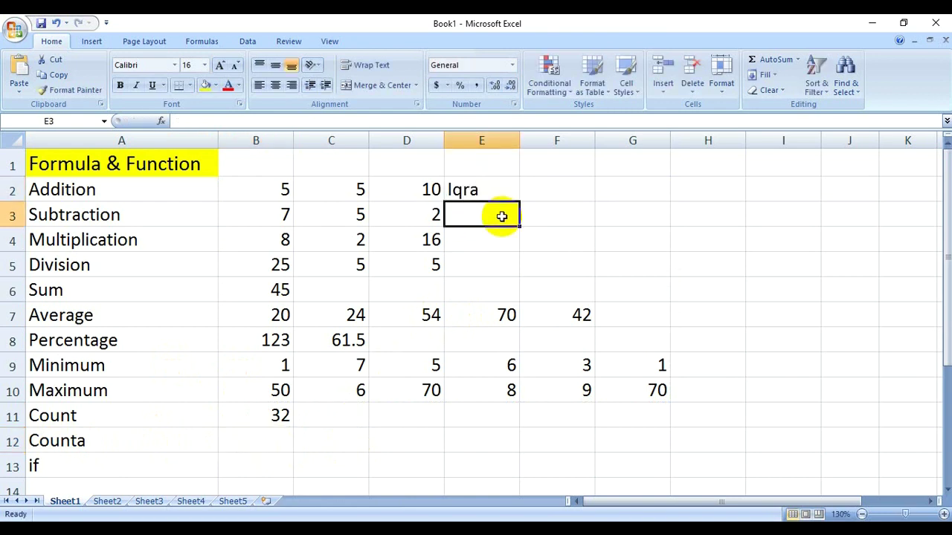
{"action": "type", "text": "IT"}
{"action": "key", "text": "Return"}
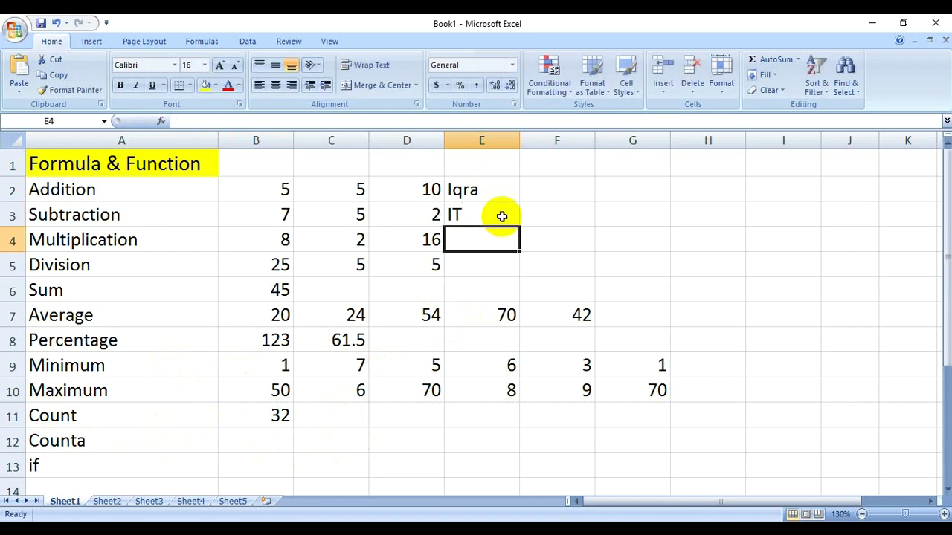
{"action": "left_click", "coordinate": [259, 415]}
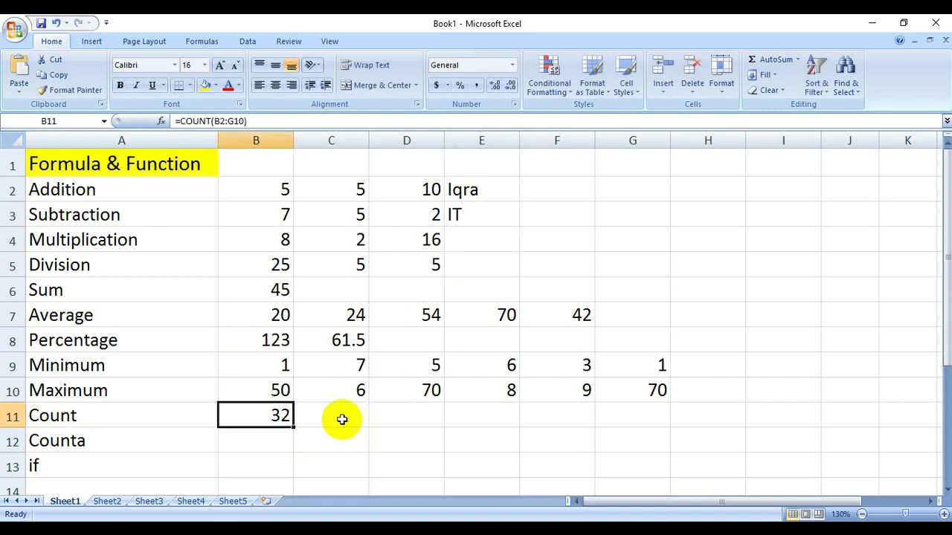
{"action": "left_click", "coordinate": [257, 440]}
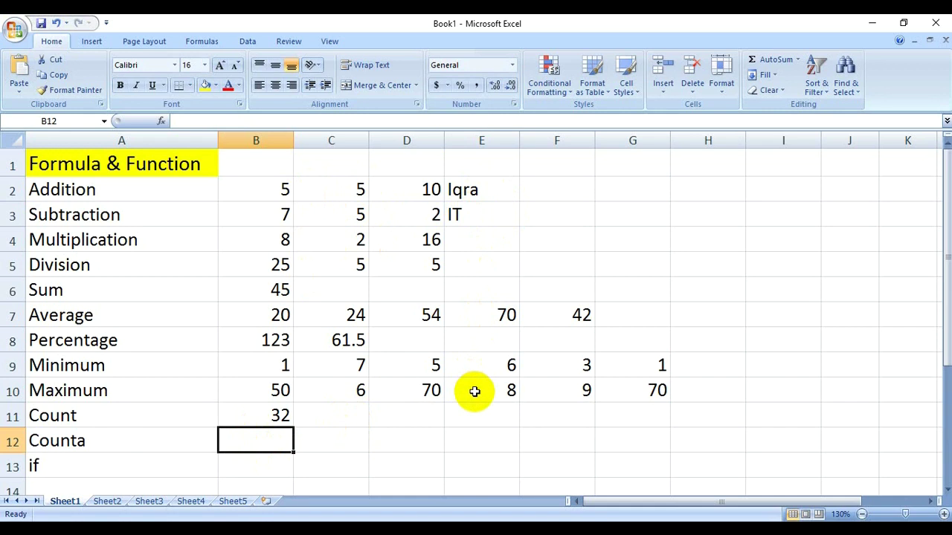
- Enter =COUNTA(B2:G10) in B12 on the Counta row
{"action": "type", "text": "=cou"}
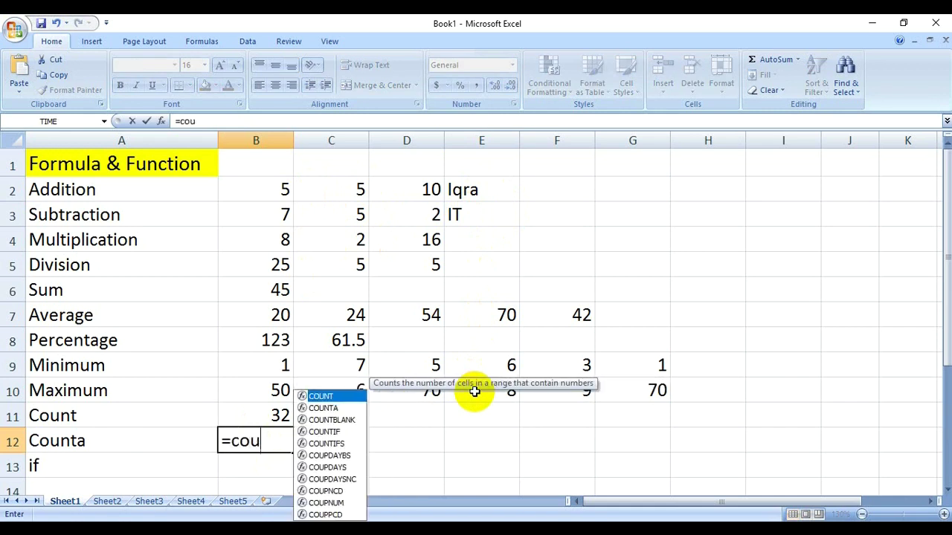
{"action": "type", "text": "nta"}
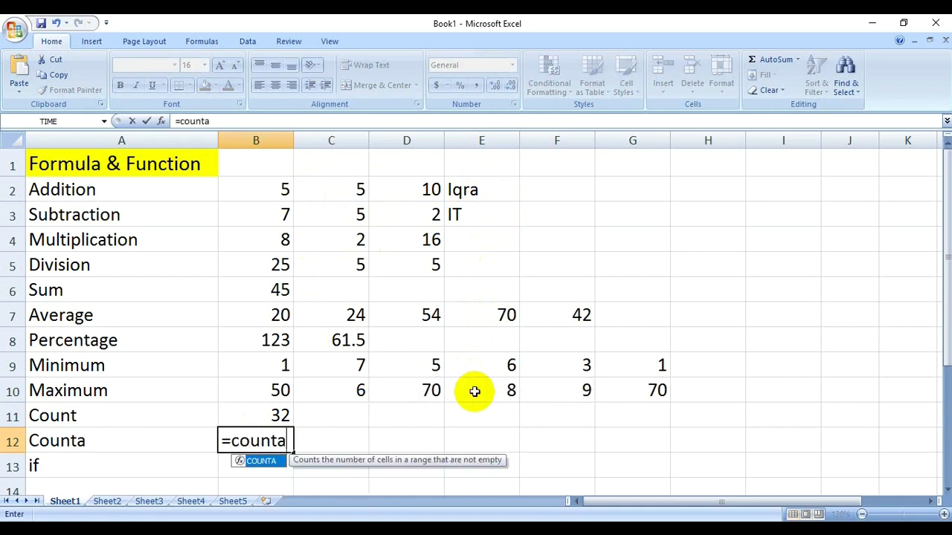
{"action": "type", "text": "(("}
{"action": "key", "text": "BackSpace"}
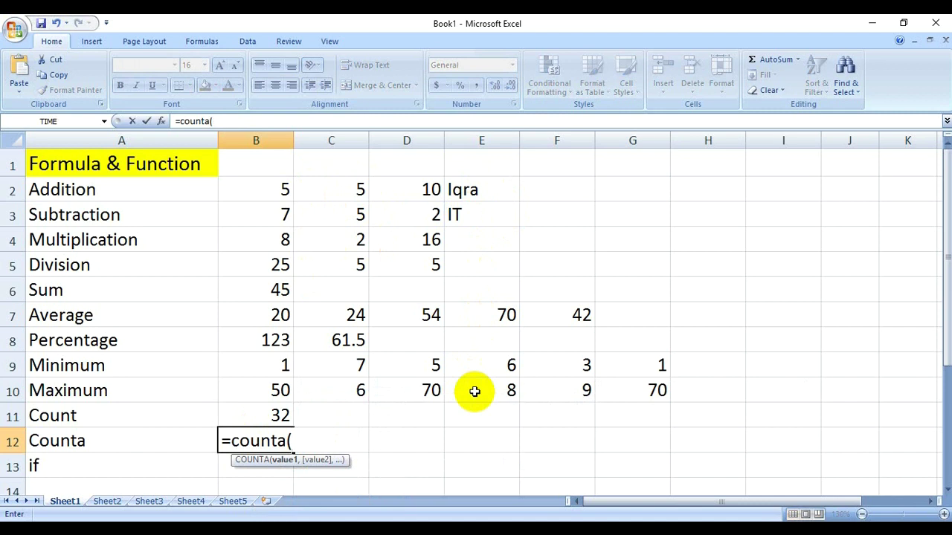
{"action": "left_click_drag", "start_coordinate": [254, 183], "coordinate": [633, 389]}
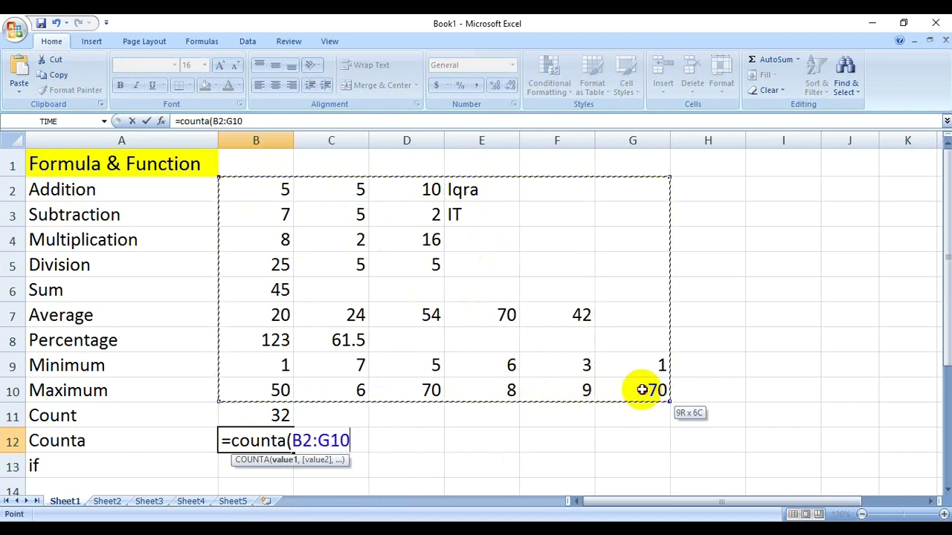
{"action": "left_click_drag", "start_coordinate": [643, 389], "coordinate": [634, 383]}
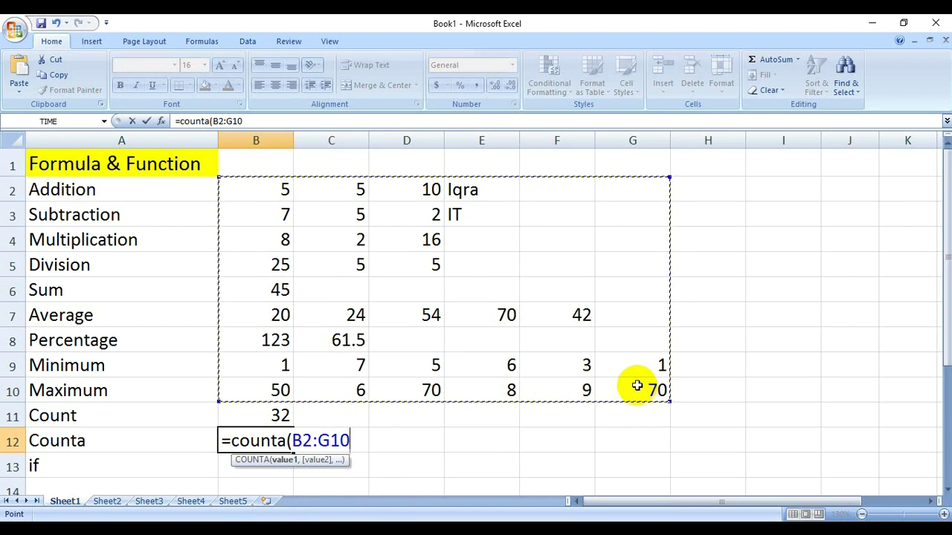
{"action": "key", "text": "Return"}
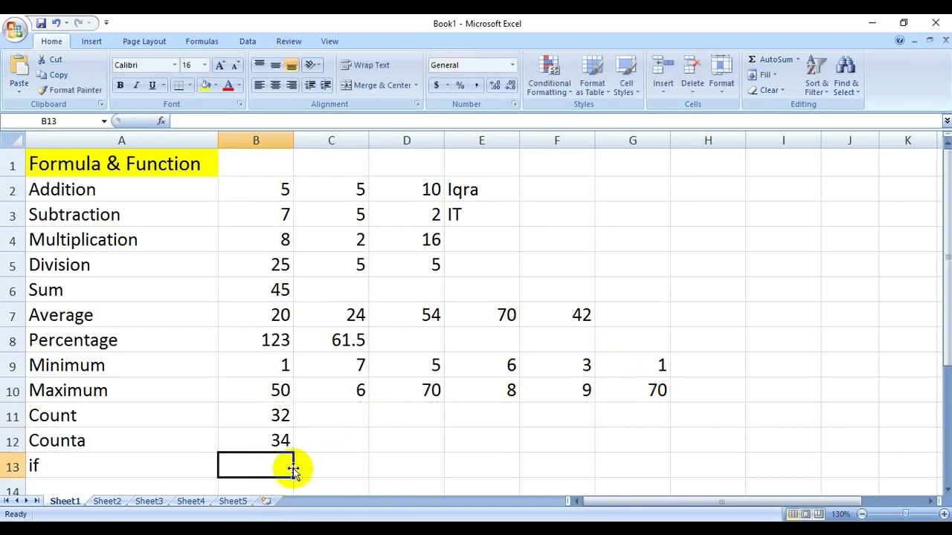
- Compare COUNTA's 34 in B12 with COUNT's 32 in B11, noting text cells E2:E3
{"action": "left_click", "coordinate": [276, 441]}
{"action": "left_click", "coordinate": [277, 417]}
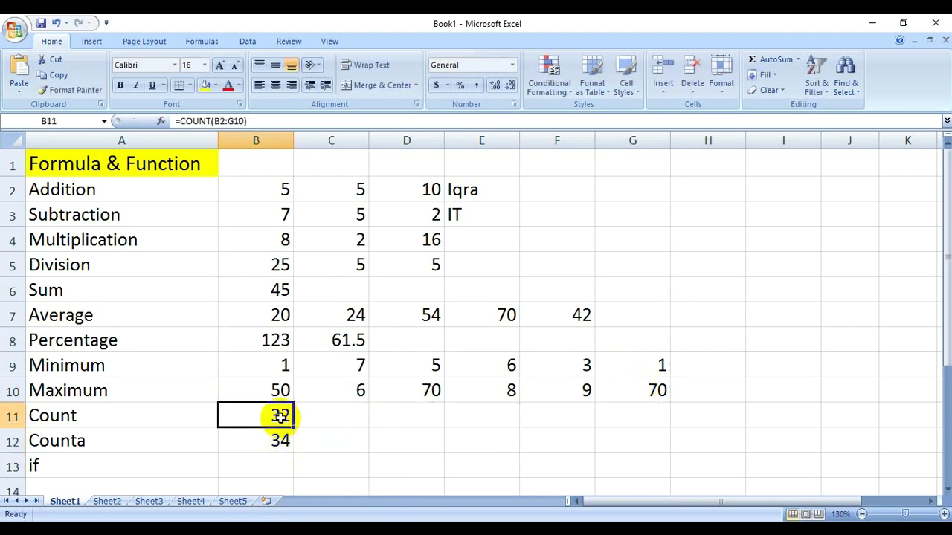
{"action": "left_click_drag", "start_coordinate": [471, 187], "coordinate": [466, 213]}
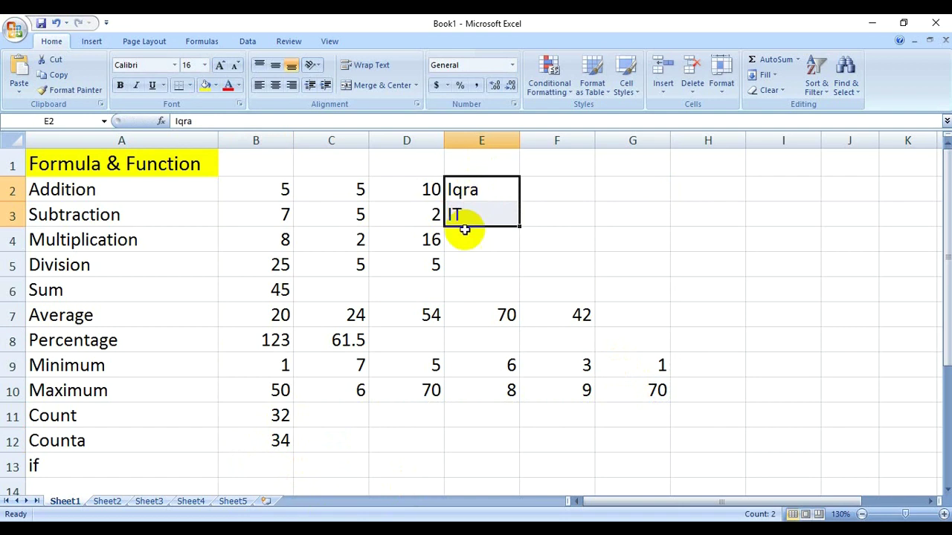
{"action": "left_click", "coordinate": [277, 442]}
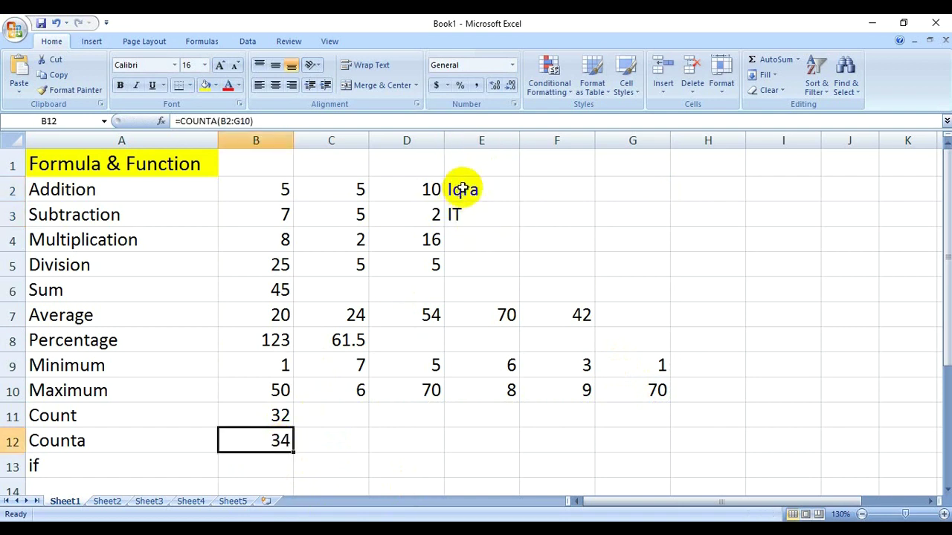
{"action": "left_click_drag", "start_coordinate": [462, 188], "coordinate": [475, 213]}
{"action": "left_click", "coordinate": [275, 439]}
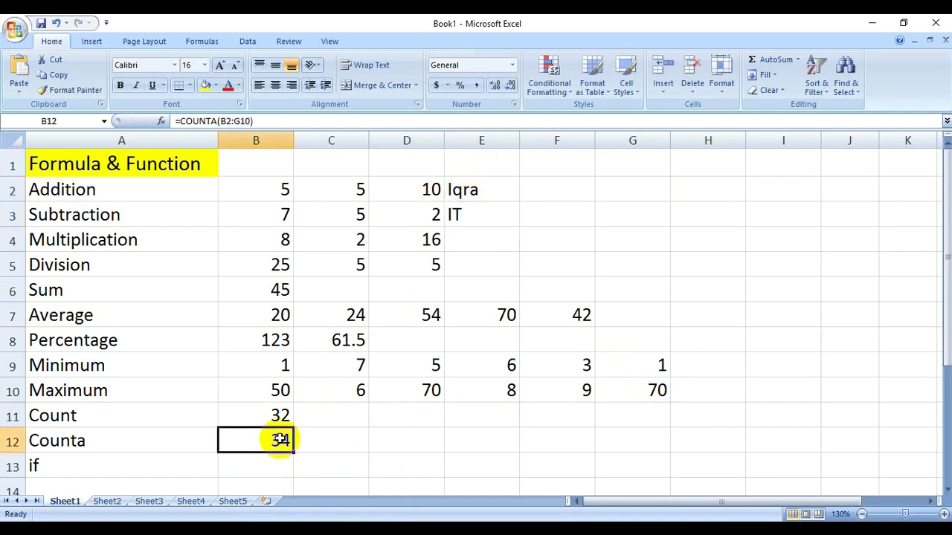
- Put 90 in E4 and check the updated COUNT and COUNTA results
{"action": "left_click", "coordinate": [512, 248]}
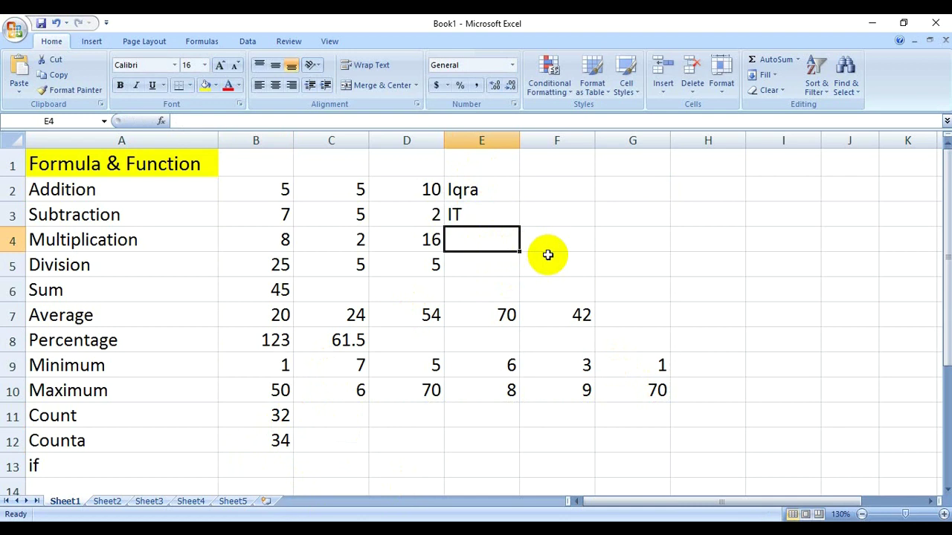
{"action": "type", "text": "90"}
{"action": "key", "text": "Return"}
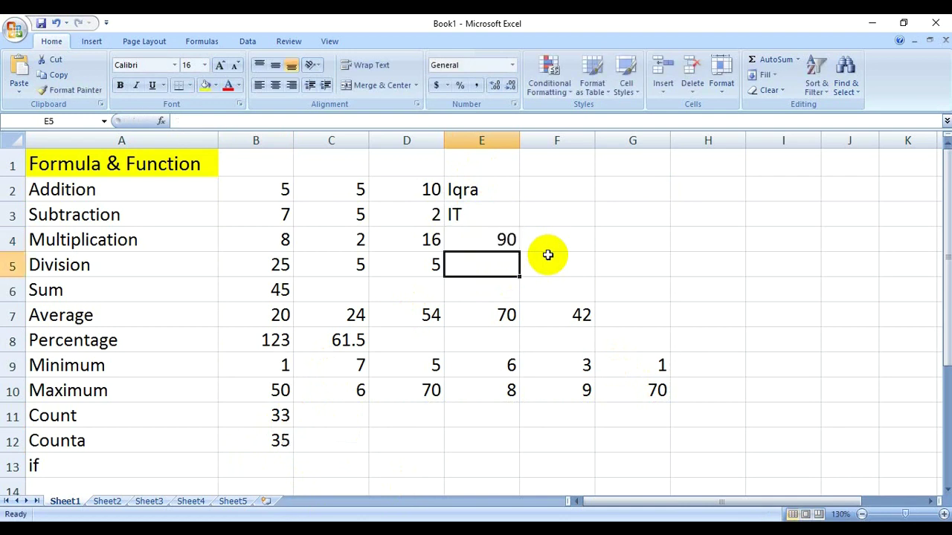
{"action": "left_click", "coordinate": [276, 418]}
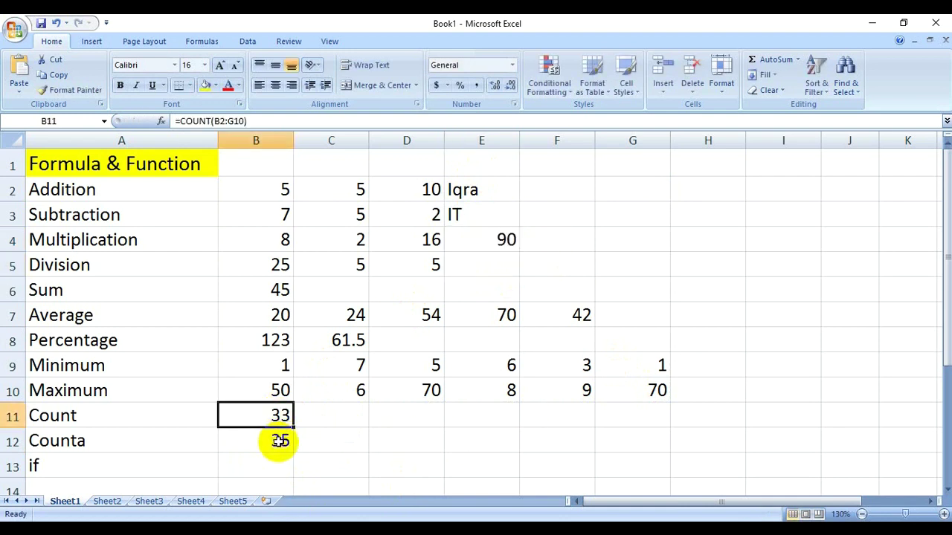
{"action": "left_click", "coordinate": [278, 441]}
{"action": "left_click", "coordinate": [276, 417]}
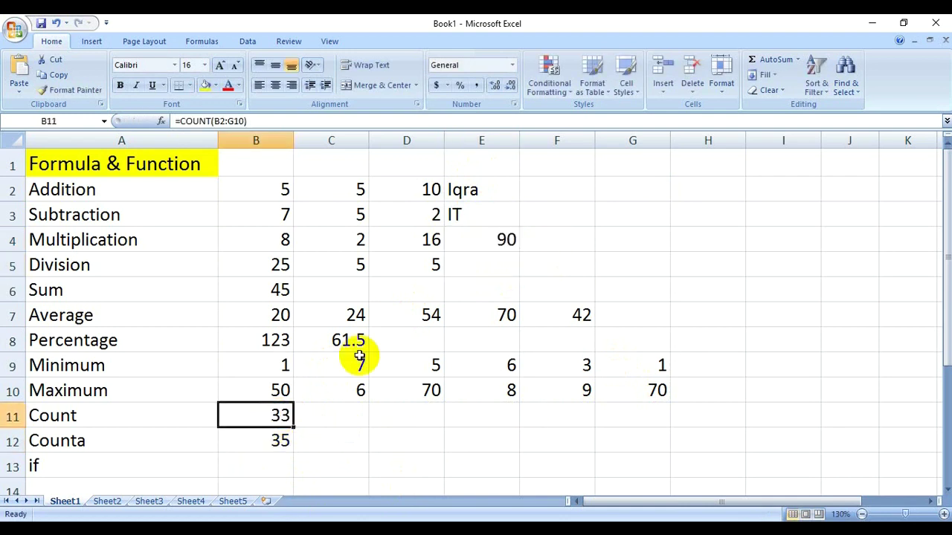
- Enter the word Excel in E5 and check COUNTA rises to 36, COUNT stays 33
{"action": "left_click", "coordinate": [470, 272]}
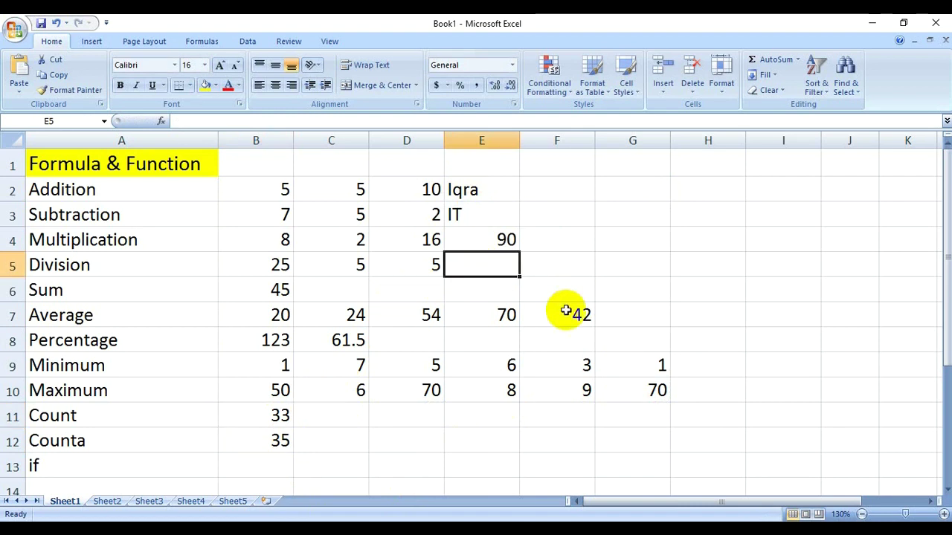
{"action": "type", "text": "Exc4l"}
{"action": "key", "text": "BackSpace"}
{"action": "key", "text": "BackSpace"}
{"action": "type", "text": "el"}
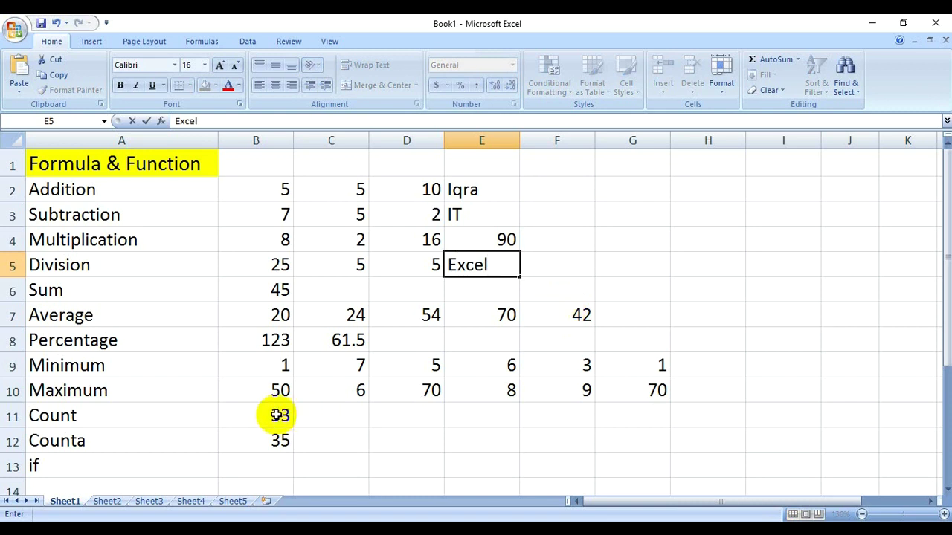
{"action": "key", "text": "Return"}
{"action": "left_click", "coordinate": [265, 439]}
{"action": "left_click", "coordinate": [276, 414]}
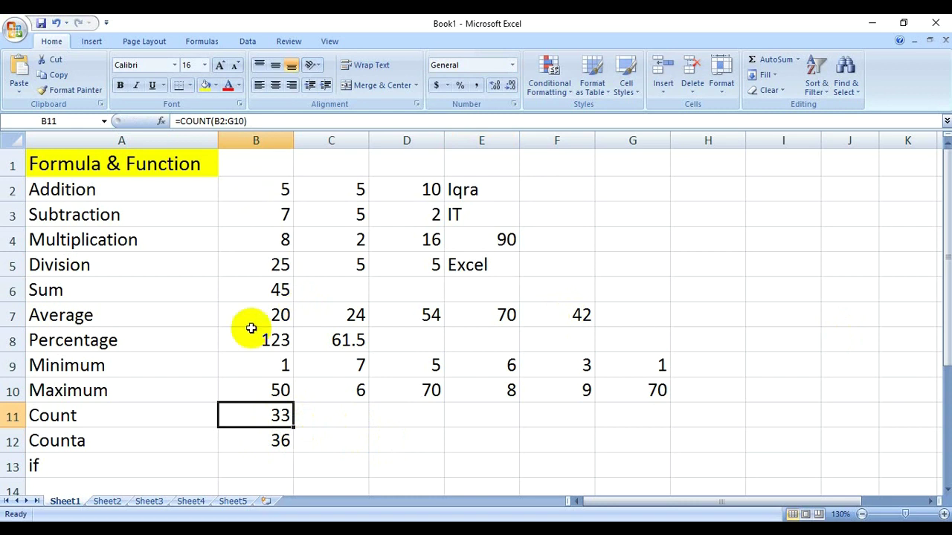
- Review the B2:G10 range counted in B12, then move down to B13 and C13
{"action": "left_click", "coordinate": [267, 441]}
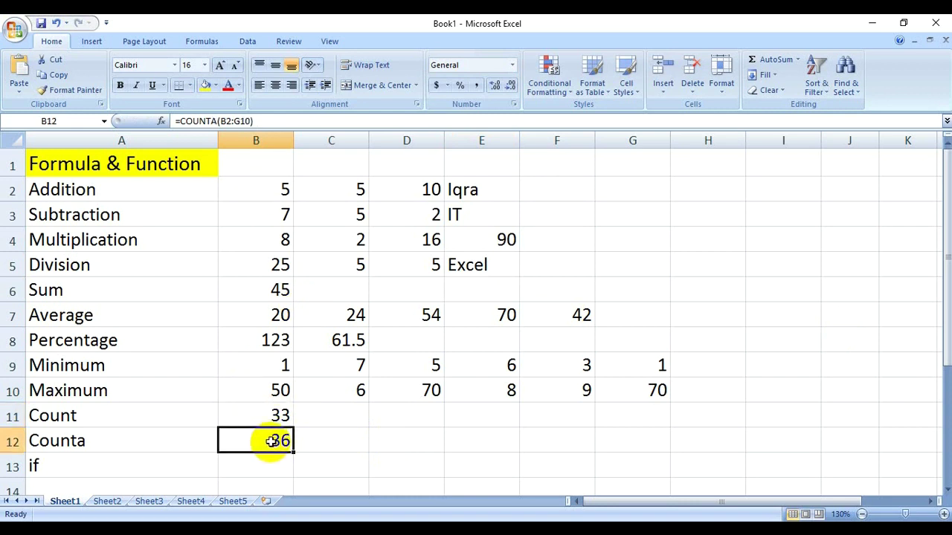
{"action": "mouse_move", "coordinate": [283, 189]}
{"action": "left_mouse_down"}
{"action": "mouse_move", "coordinate": [550, 390]}
{"action": "mouse_move", "coordinate": [639, 391]}
{"action": "left_mouse_up"}
{"action": "left_click", "coordinate": [281, 441]}
{"action": "scroll", "coordinate": [283, 440], "scroll_direction": "down", "scroll_amount": 1}
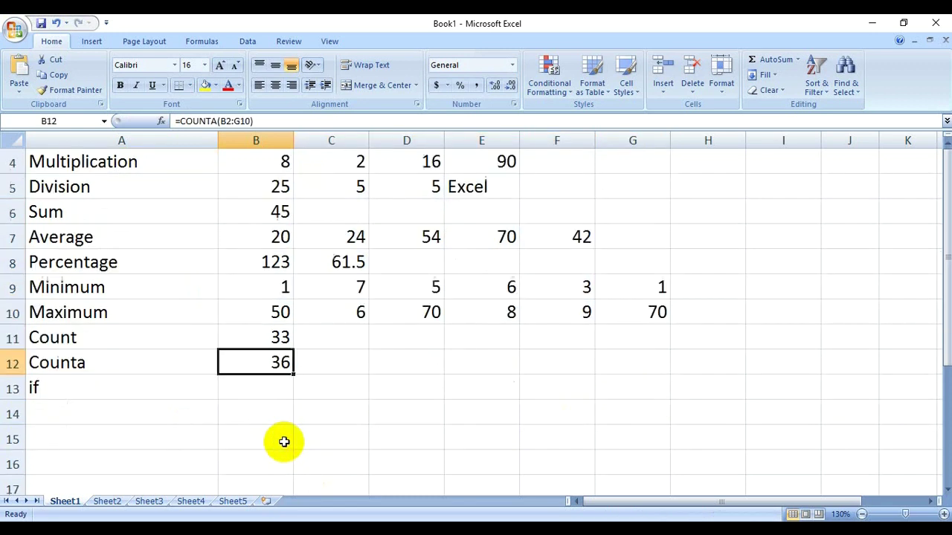
{"action": "left_click", "coordinate": [260, 386]}
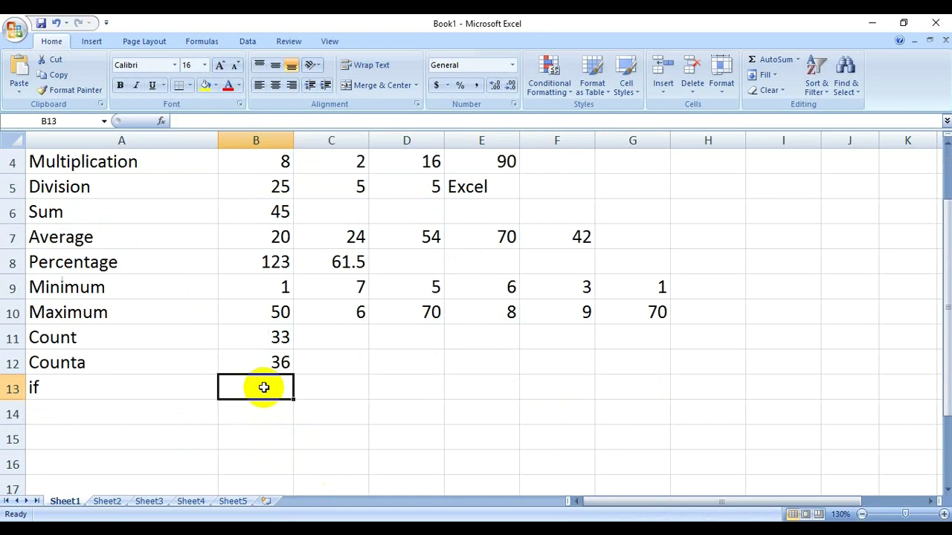
{"action": "left_click", "coordinate": [320, 389]}
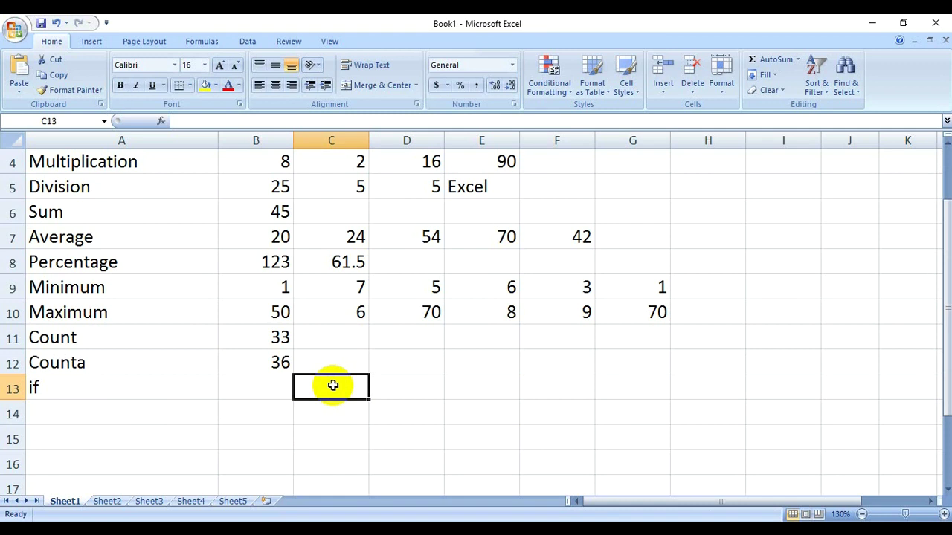
{"action": "left_click", "coordinate": [257, 382]}
- Enter 50 in C13 and select B13 for the upcoming IF formula
{"action": "left_click", "coordinate": [325, 388]}
{"action": "type", "text": "50"}
{"action": "key", "text": "Return"}
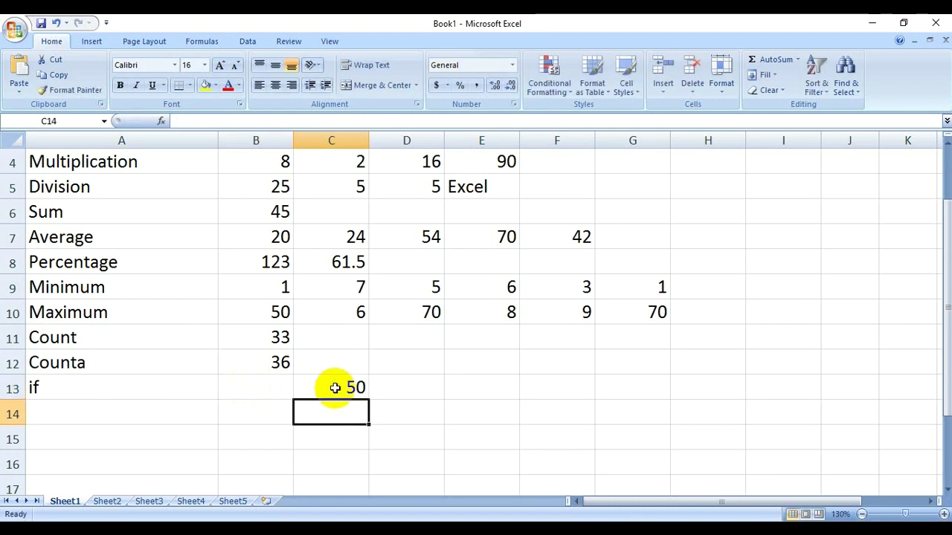
{"action": "left_click", "coordinate": [263, 385]}
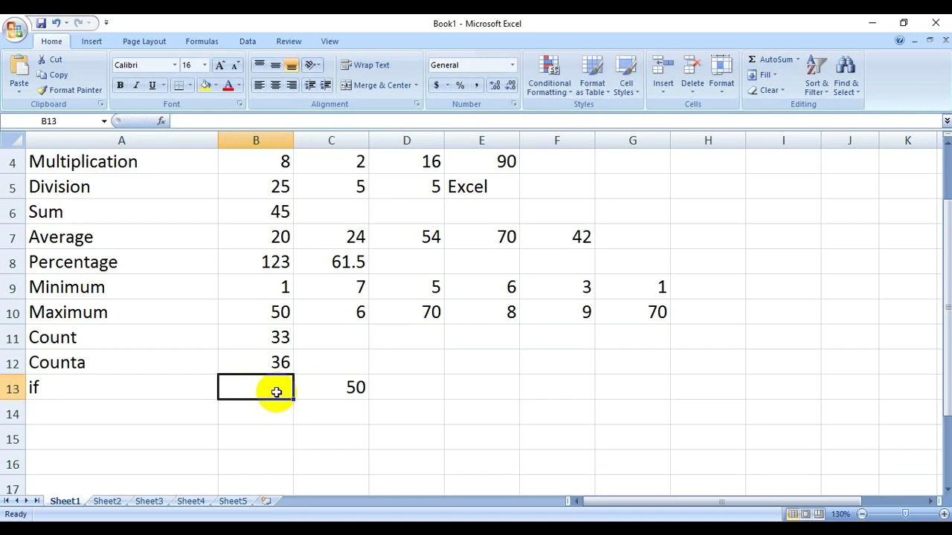
{"action": "left_click", "coordinate": [342, 387]}
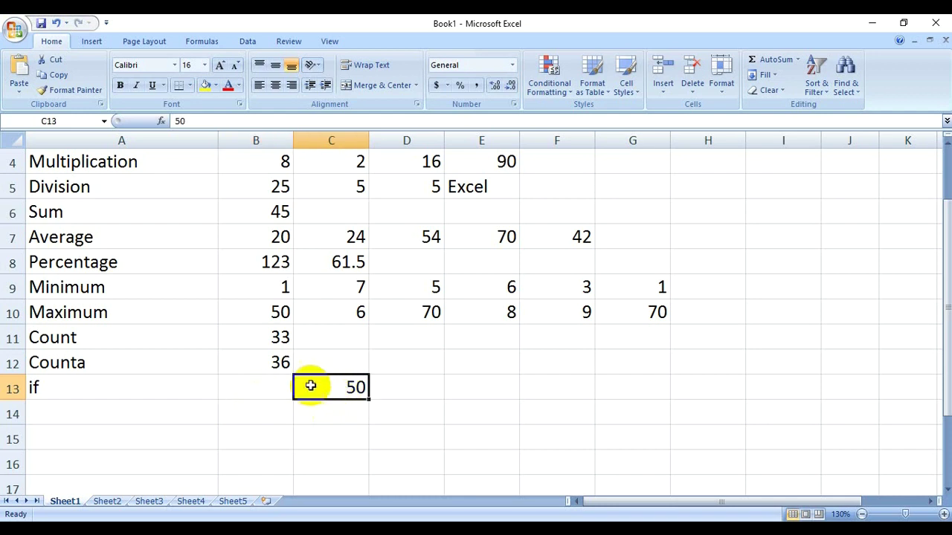
{"action": "left_click", "coordinate": [253, 385]}
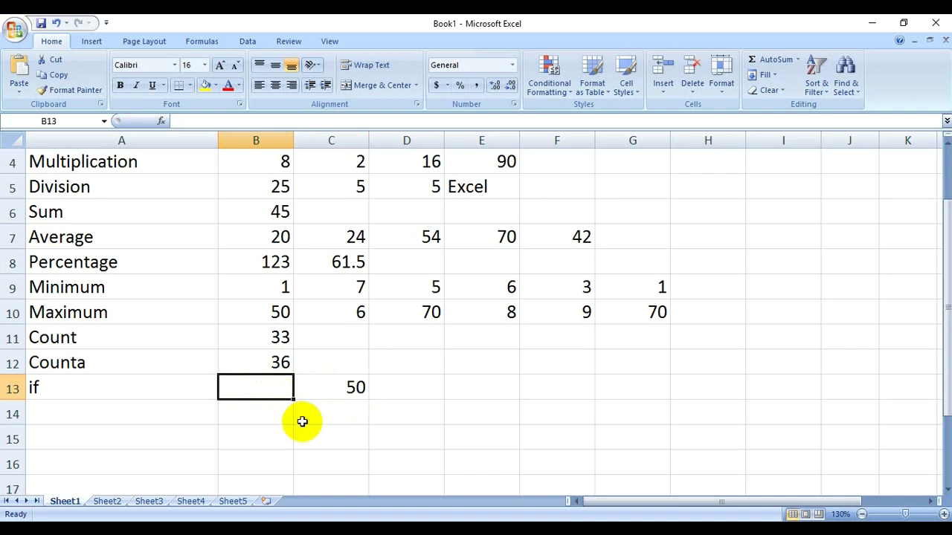
- Start B13's formula as =if(C13>=33, with C13 as the tested cell
{"action": "type", "text": "="}
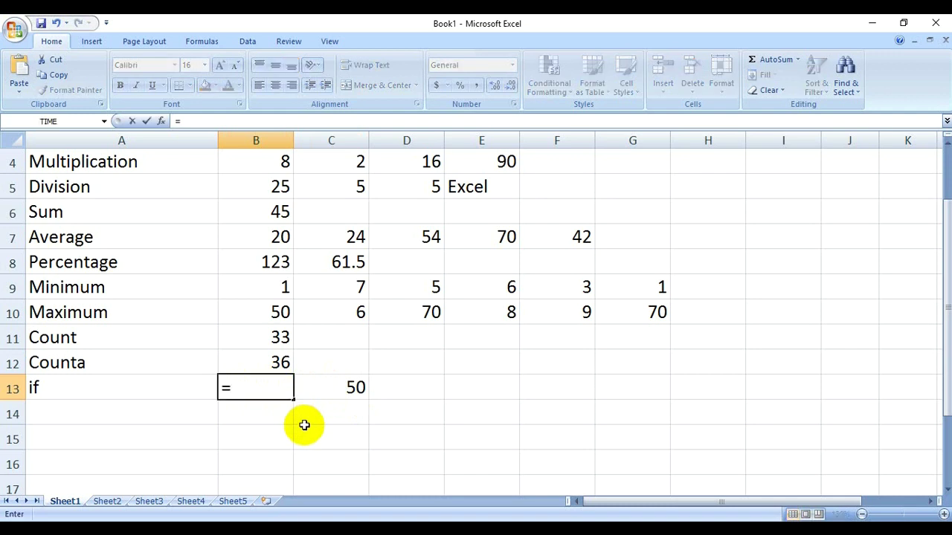
{"action": "type", "text": "if("}
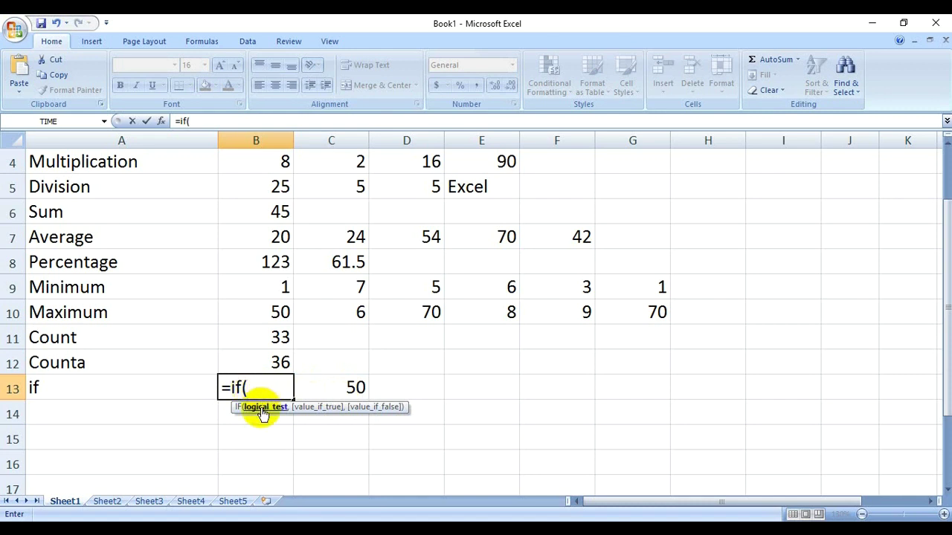
{"action": "left_click", "coordinate": [349, 388]}
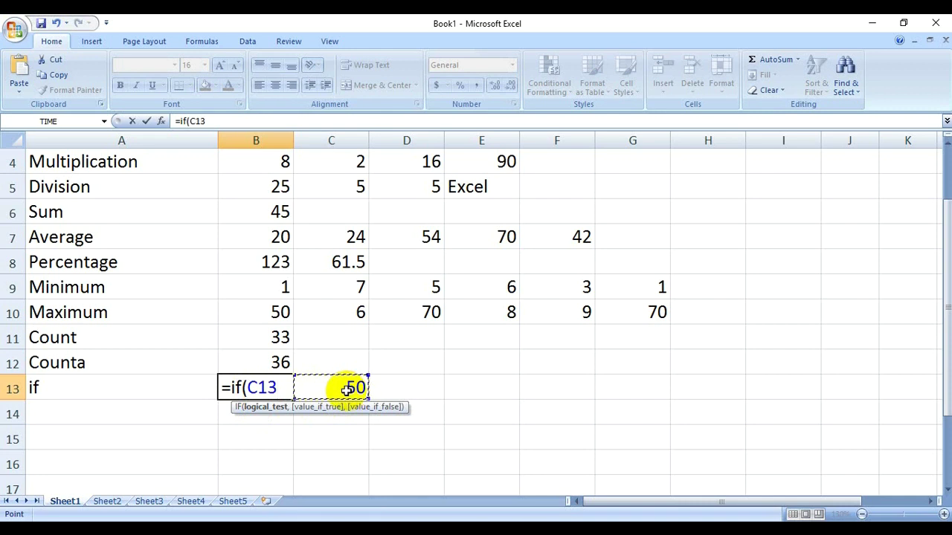
{"action": "type", "text": ">="}
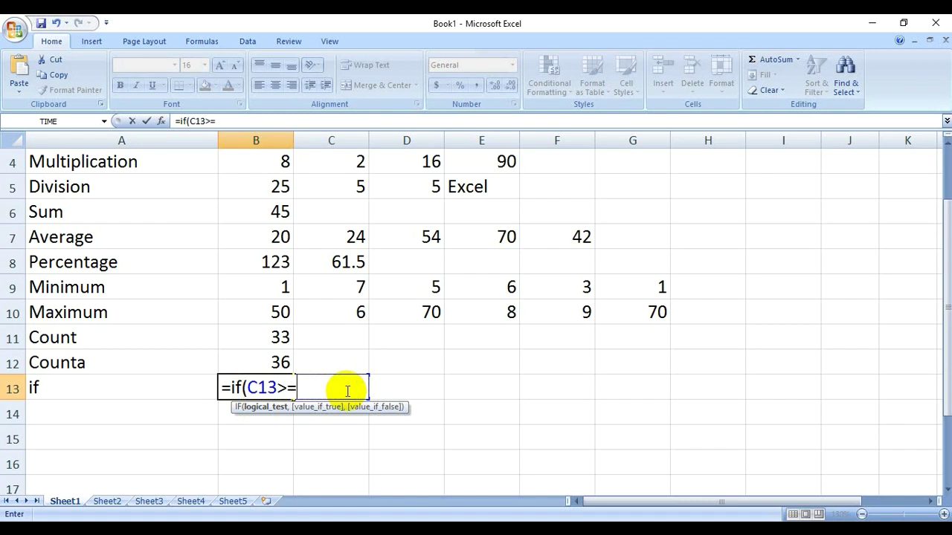
{"action": "type", "text": "33"}
{"action": "type", "text": ","}
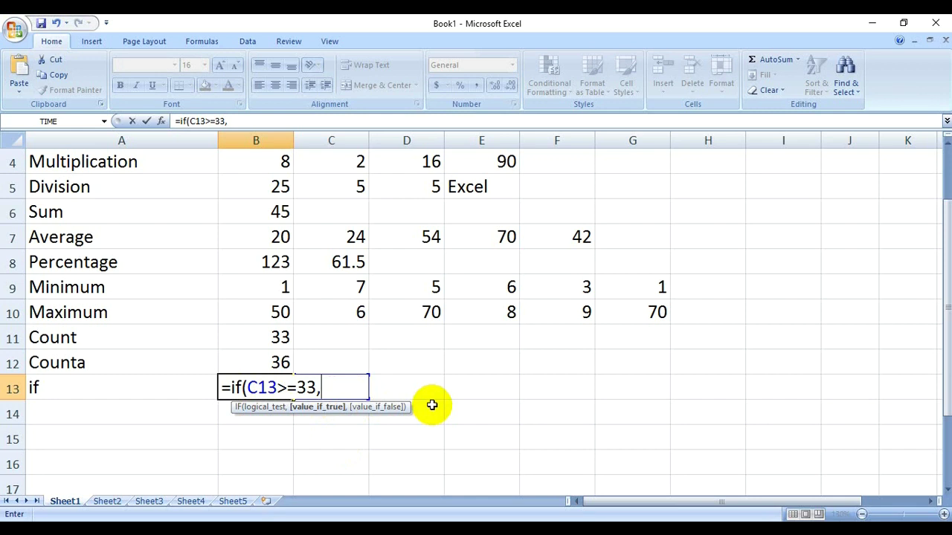
- Complete B13 as =if(C13>=33,"Pass","Fail"), which displays Pass
{"action": "type", "text": "\"Pass\""}
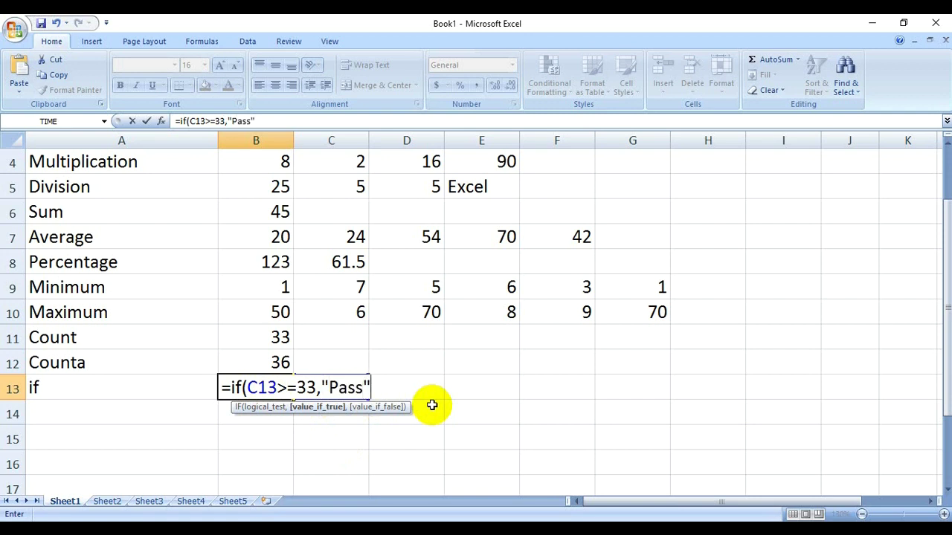
{"action": "type", "text": ","}
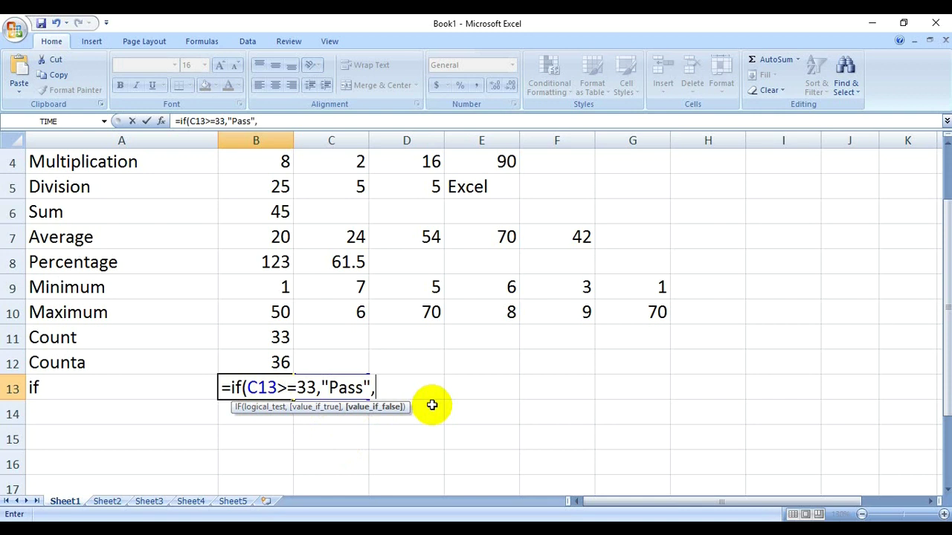
{"action": "type", "text": "\""}
{"action": "type", "text": "Fail"}
{"action": "type", "text": "\")"}
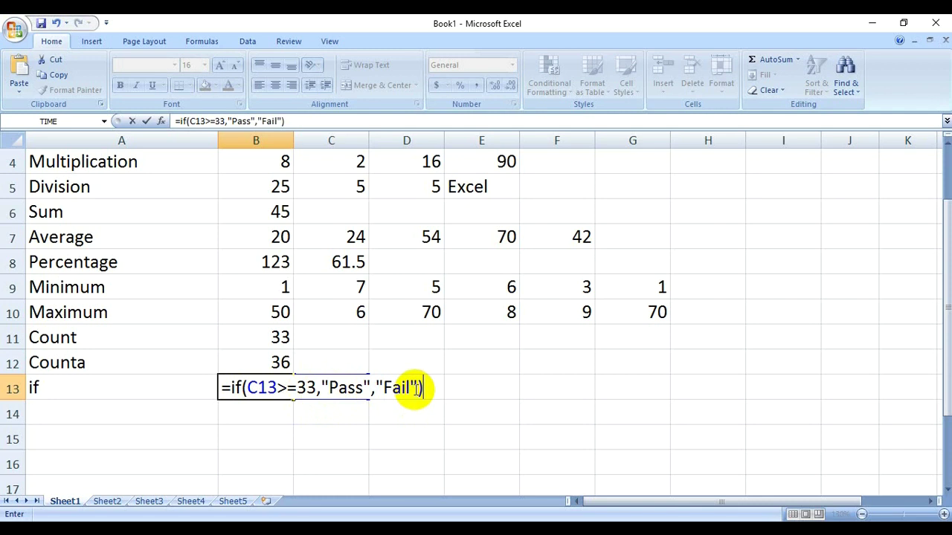
{"action": "key", "text": "Return"}
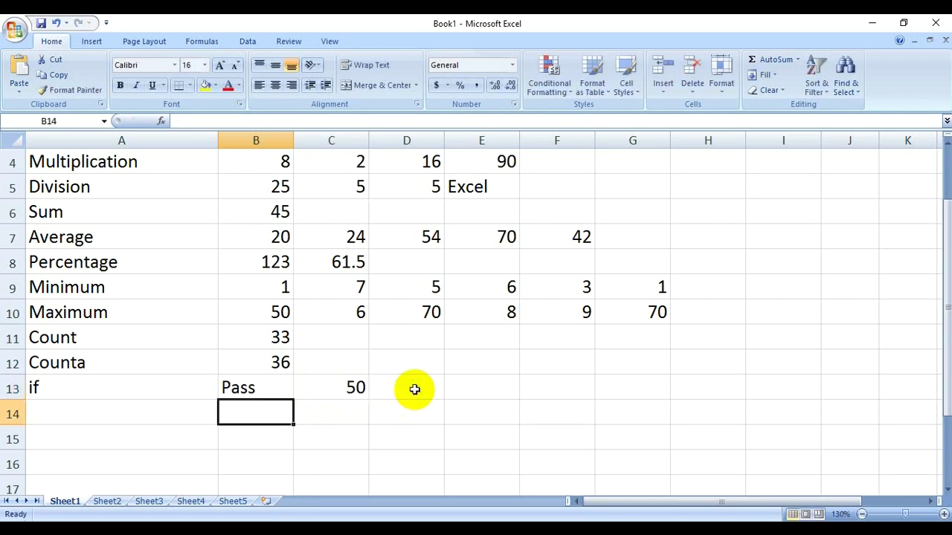
- Change C13 to 30, then 33, then 32, watching B13 switch between Pass and Fail
{"action": "left_click", "coordinate": [355, 389]}
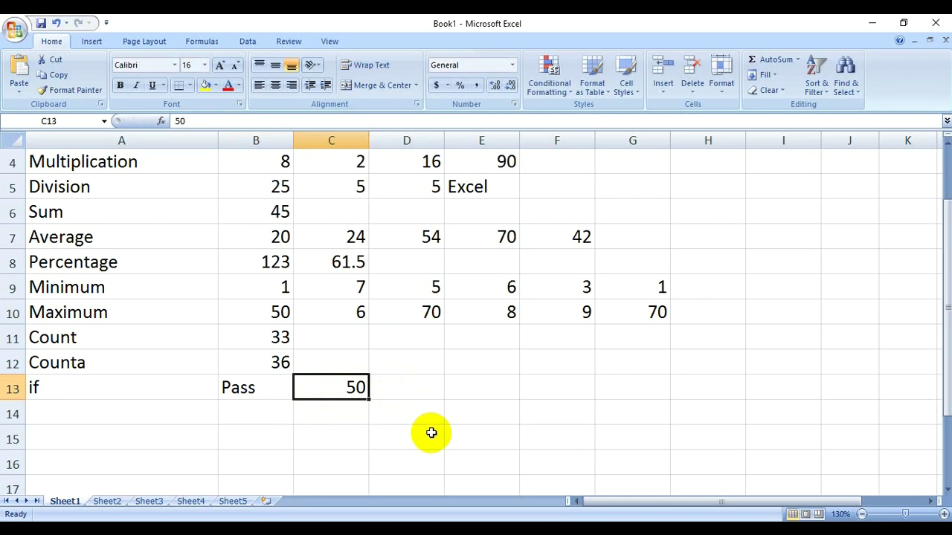
{"action": "type", "text": "30"}
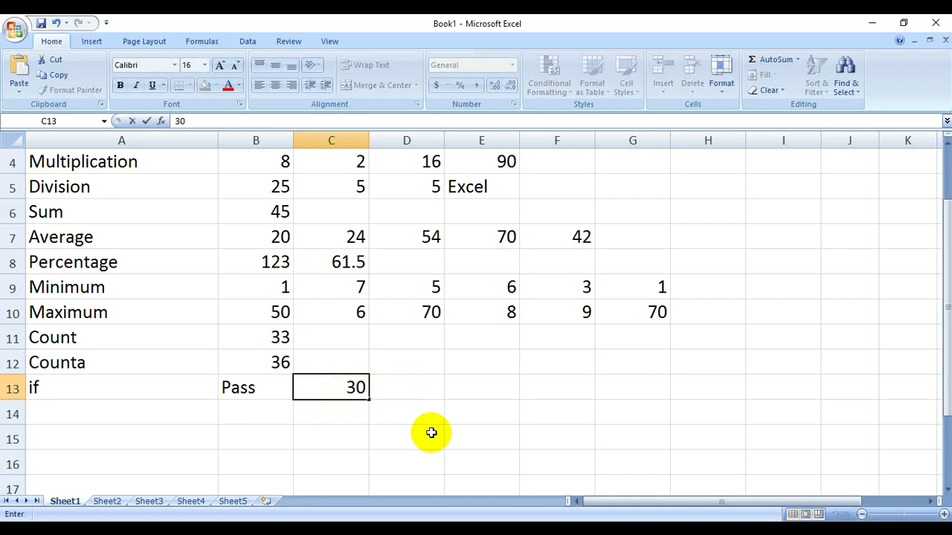
{"action": "key", "text": "Return"}
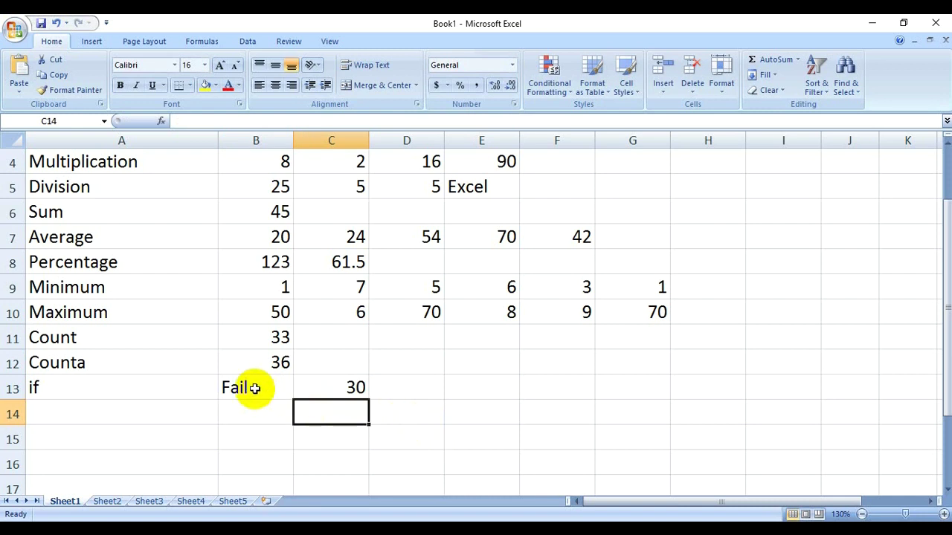
{"action": "left_click", "coordinate": [331, 387]}
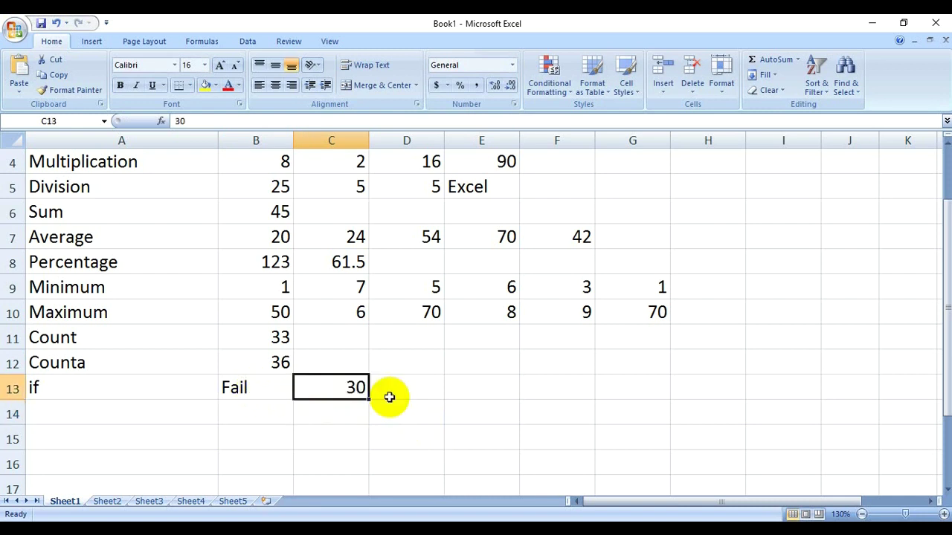
{"action": "type", "text": "33"}
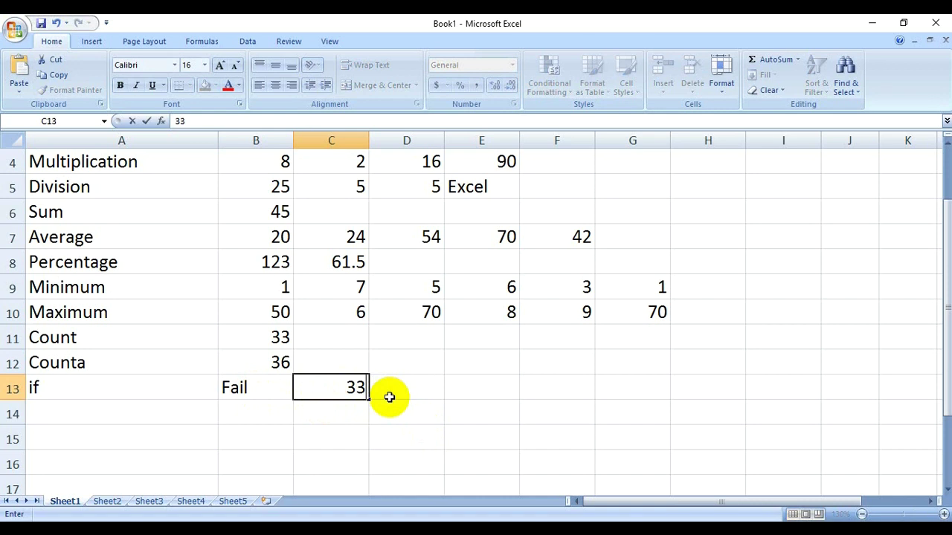
{"action": "key", "text": "Return"}
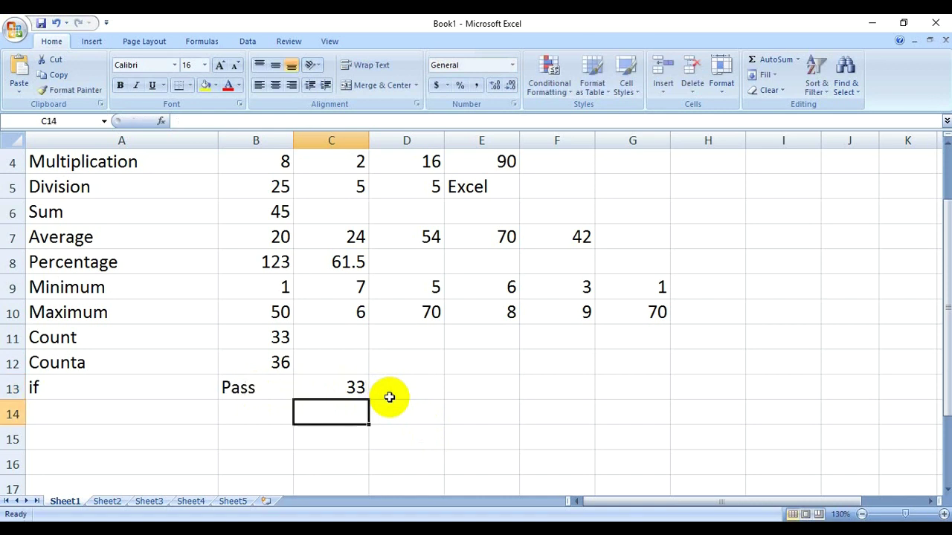
{"action": "left_click", "coordinate": [321, 388]}
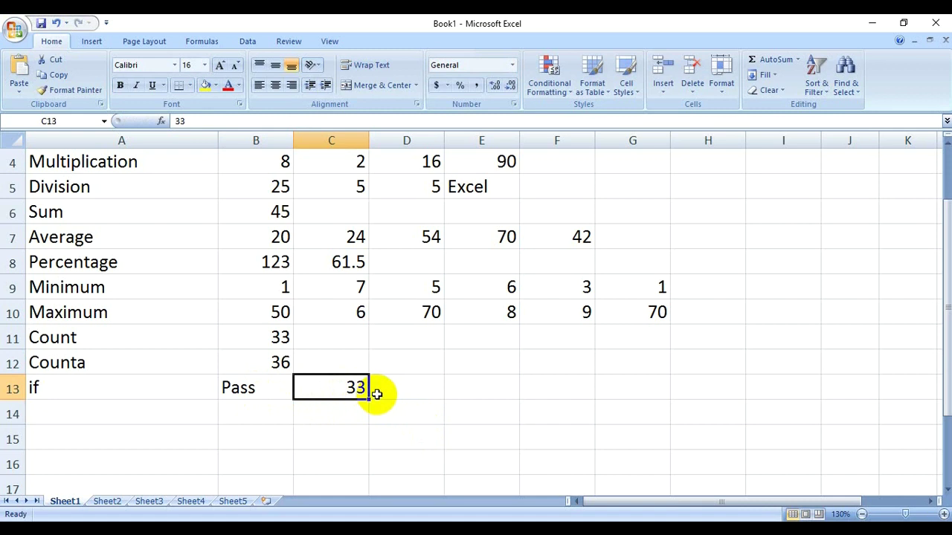
{"action": "type", "text": "32"}
{"action": "key", "text": "Return"}
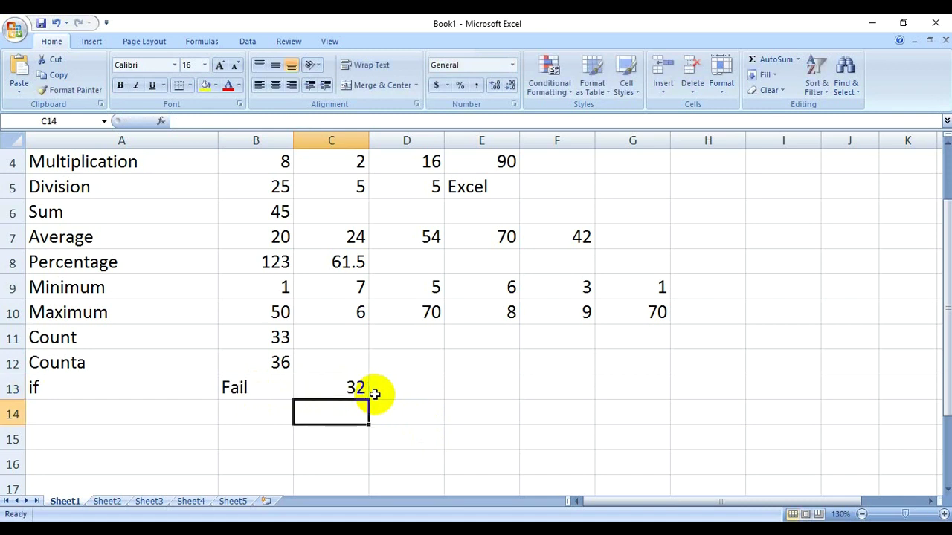
{"action": "scroll", "coordinate": [374, 395], "scroll_direction": "up", "scroll_amount": 1}
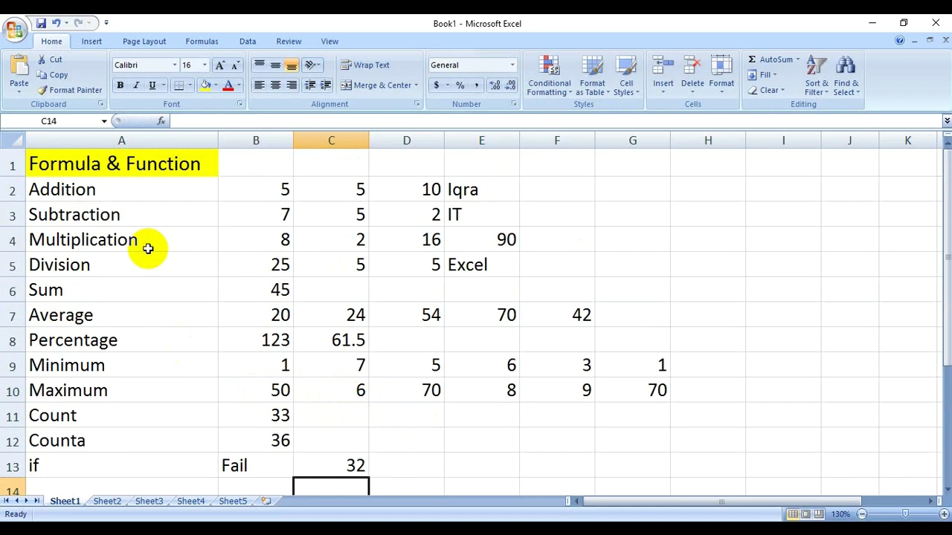
{"action": "left_click", "coordinate": [117, 190]}
{"action": "left_click", "coordinate": [290, 193]}
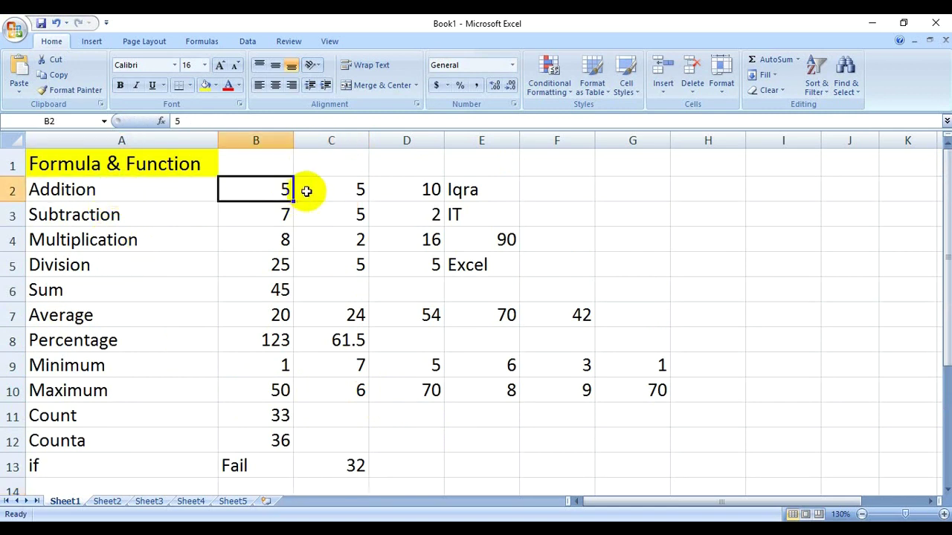
{"action": "left_click", "coordinate": [424, 189]}
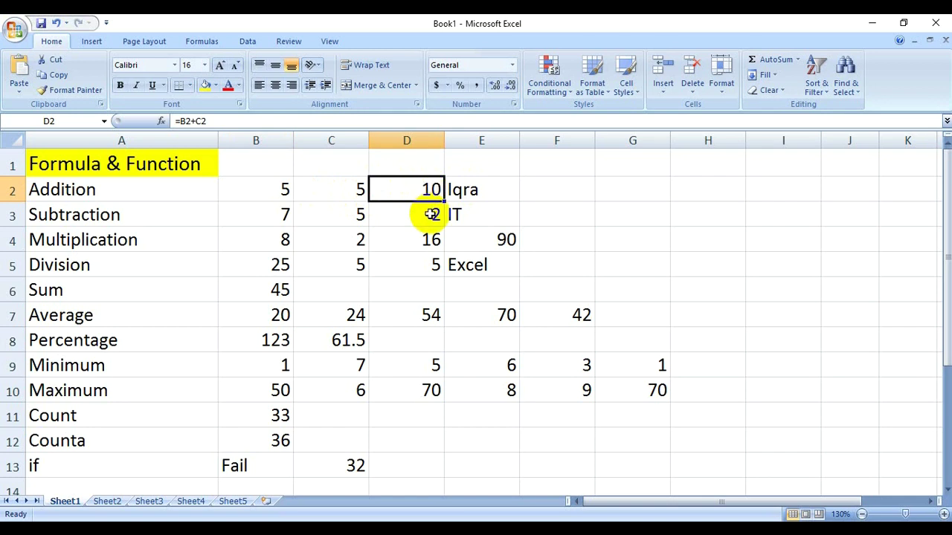
{"action": "left_click", "coordinate": [430, 215]}
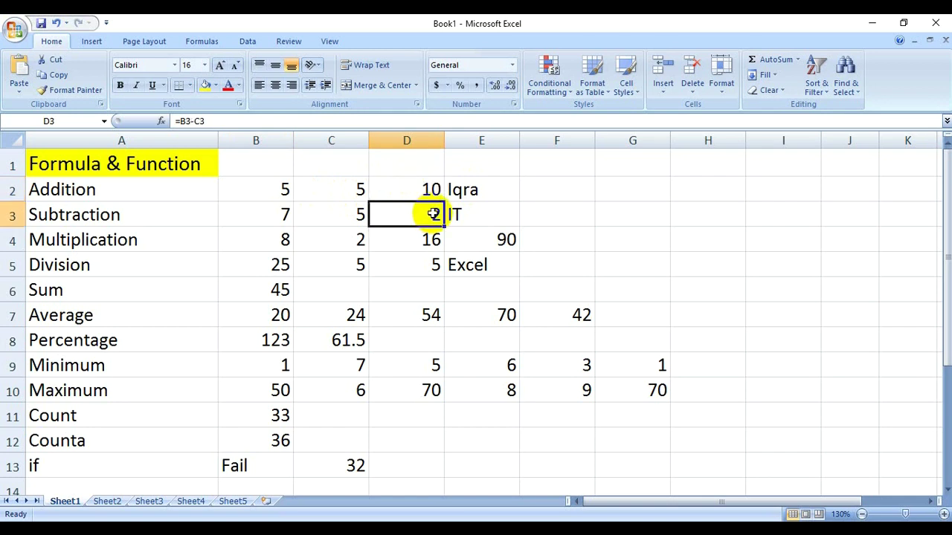
{"action": "left_click", "coordinate": [423, 239]}
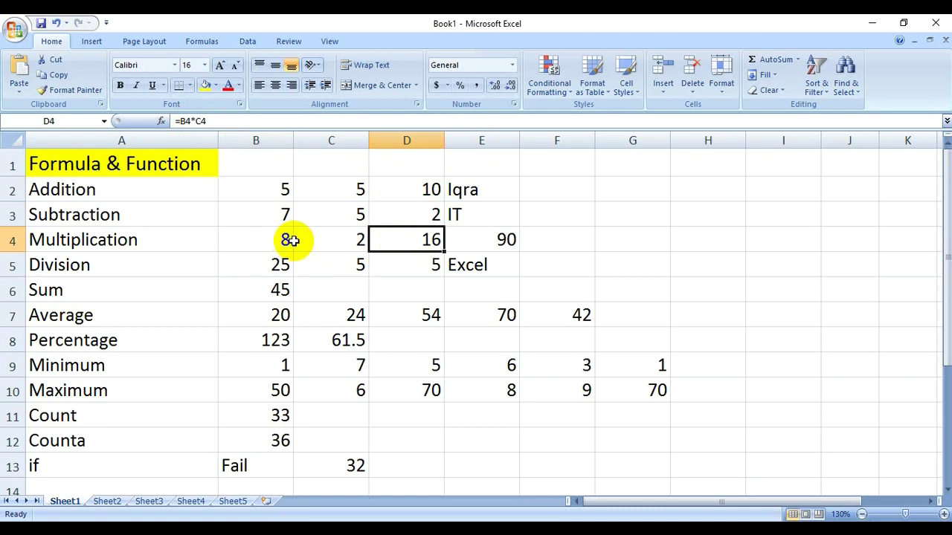
{"action": "left_click", "coordinate": [419, 266]}
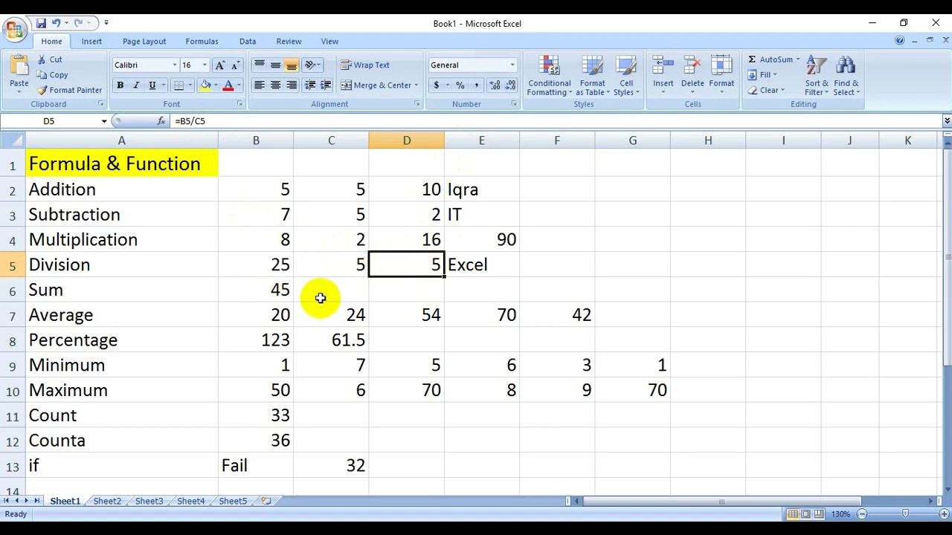
{"action": "left_click", "coordinate": [278, 289]}
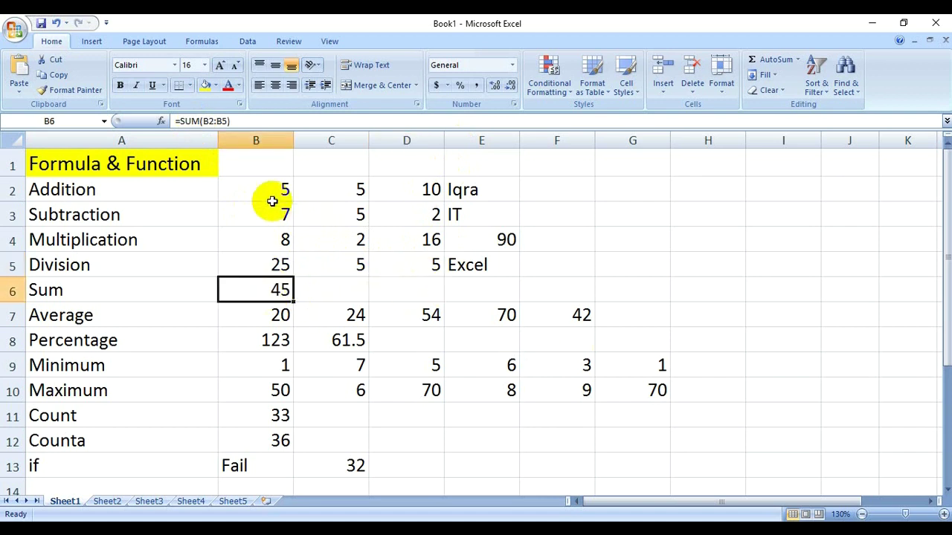
{"action": "left_click_drag", "start_coordinate": [255, 185], "coordinate": [388, 253]}
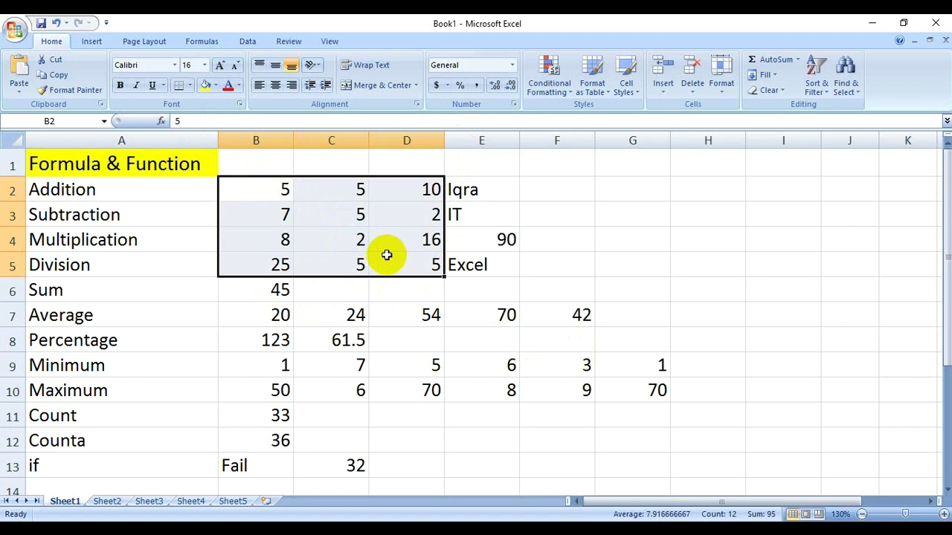
{"action": "left_click", "coordinate": [273, 290]}
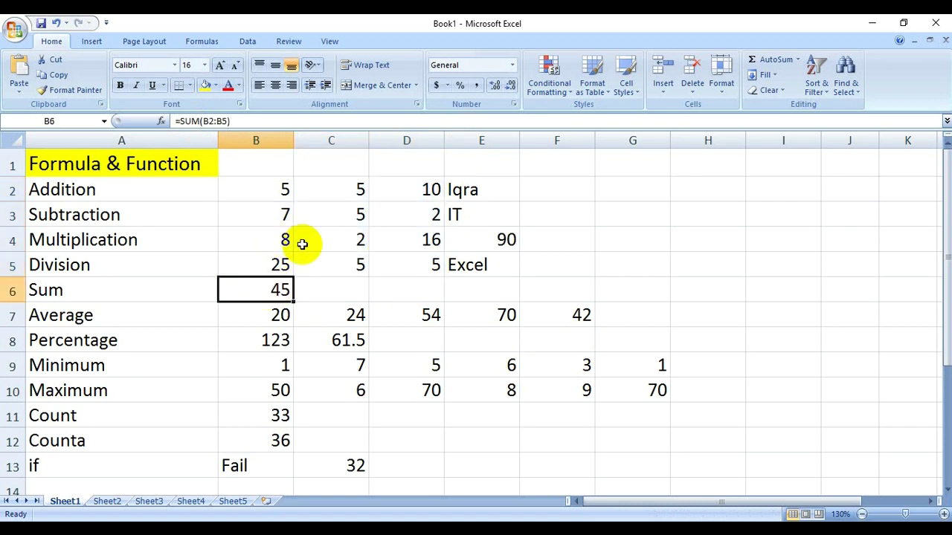
{"action": "left_click_drag", "start_coordinate": [256, 315], "coordinate": [470, 318]}
{"action": "left_click", "coordinate": [574, 317]}
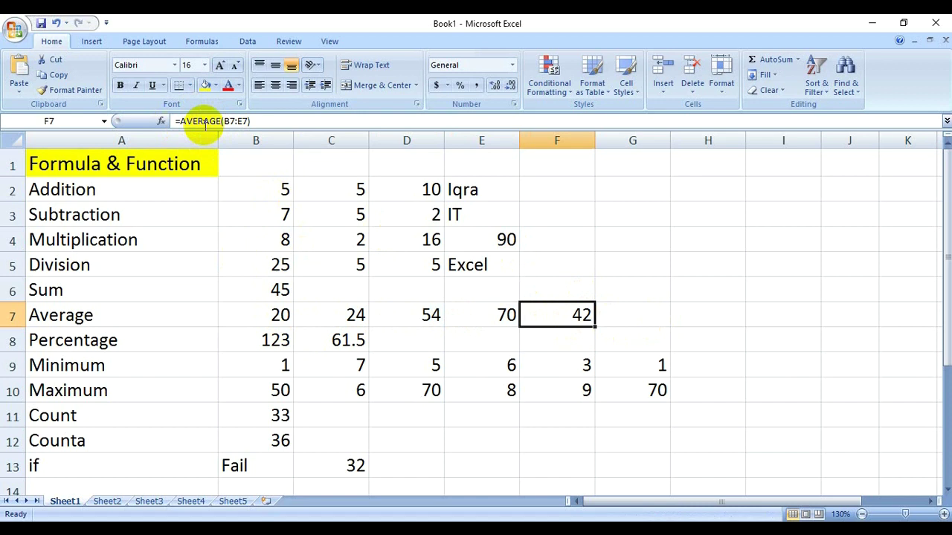
{"action": "left_click", "coordinate": [335, 343]}
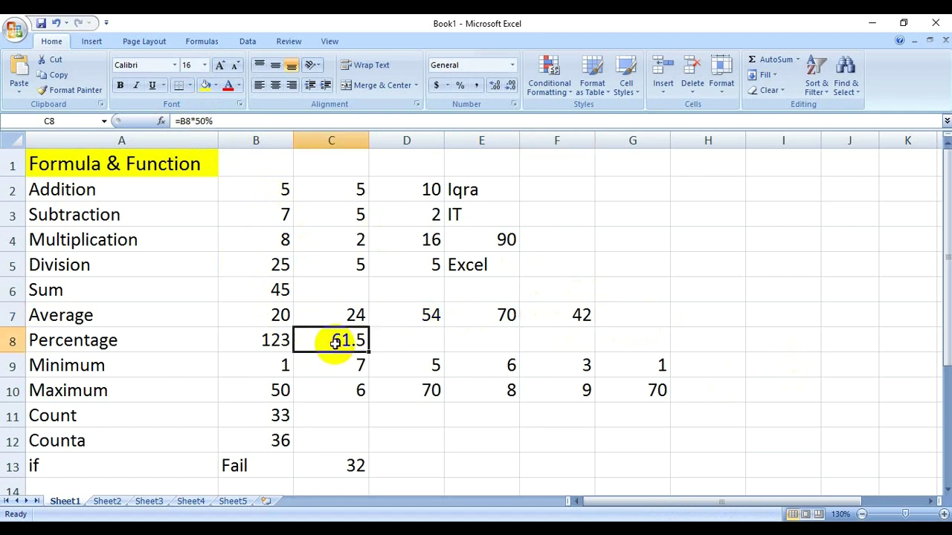
{"action": "left_click", "coordinate": [652, 366]}
{"action": "left_click", "coordinate": [641, 388]}
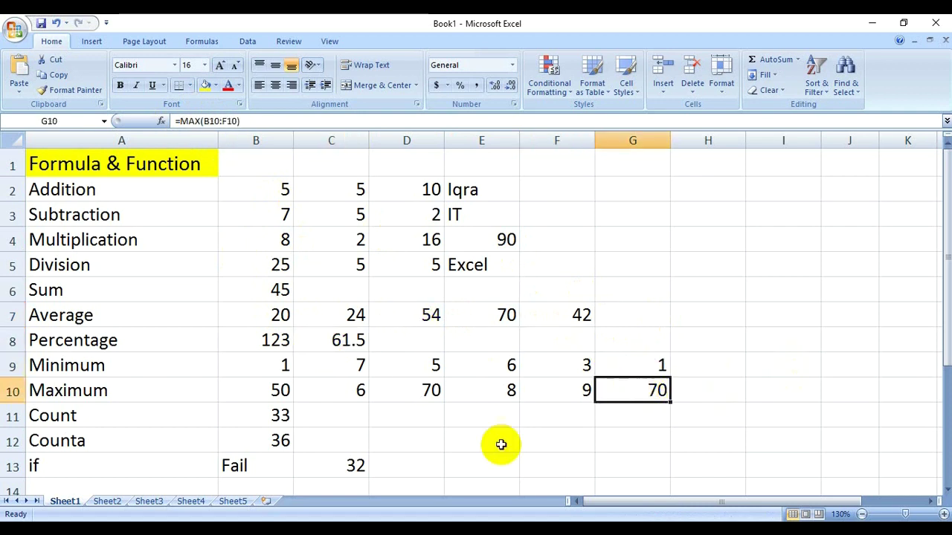
{"action": "left_click", "coordinate": [283, 418]}
{"action": "left_click", "coordinate": [285, 440]}
{"action": "left_click", "coordinate": [356, 465]}
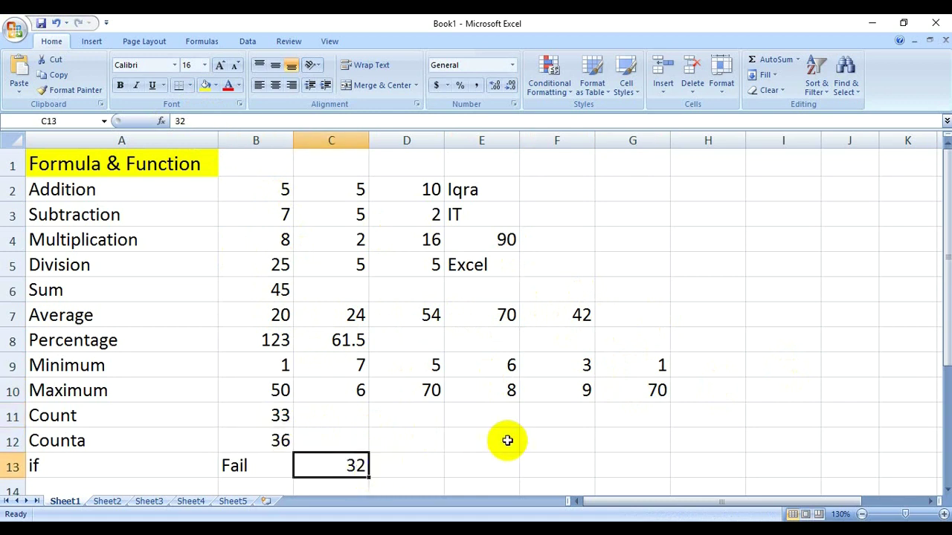